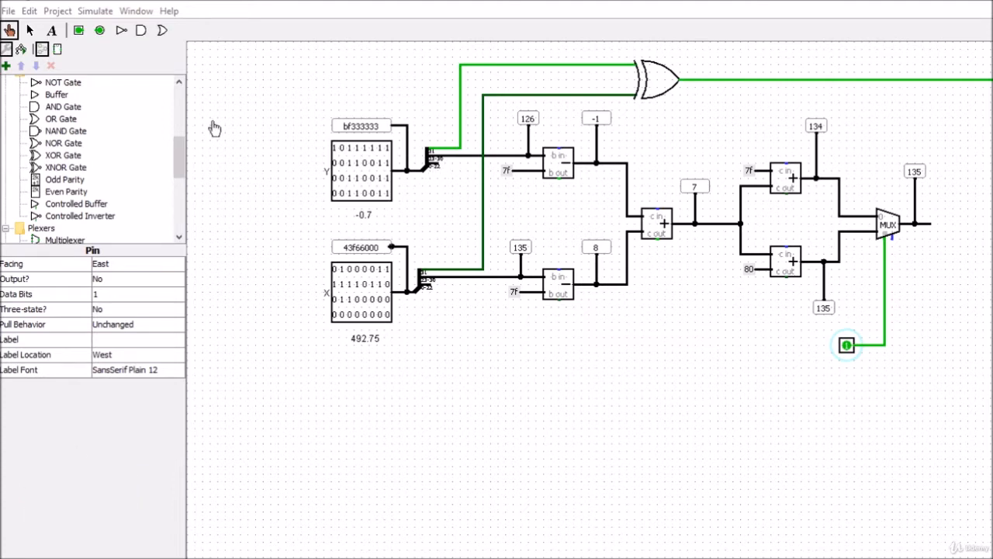
Step: Run wires from the 0-22 mantissa outputs of the Y and X splitters down to free space below the lower subtractor
click(31, 31)
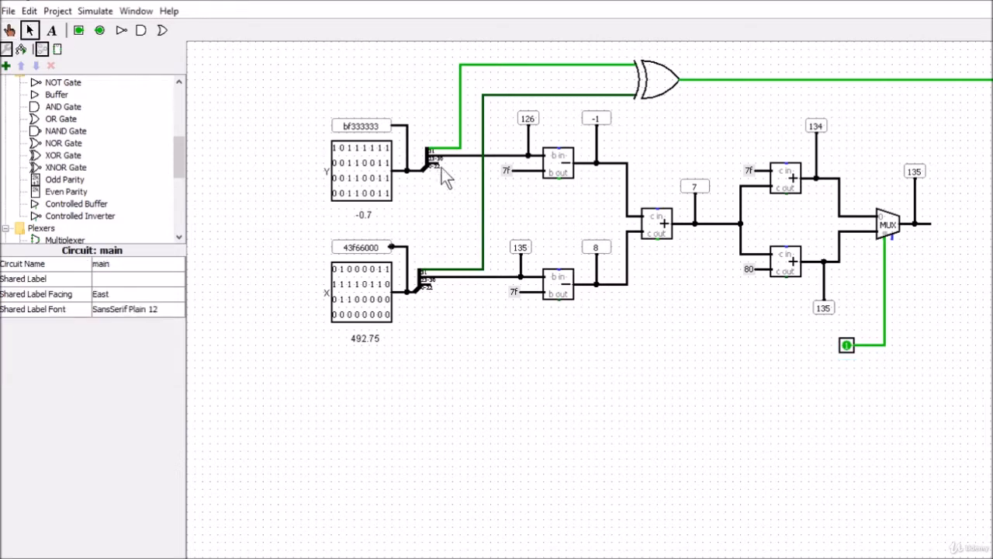
drag(437, 163, 446, 329)
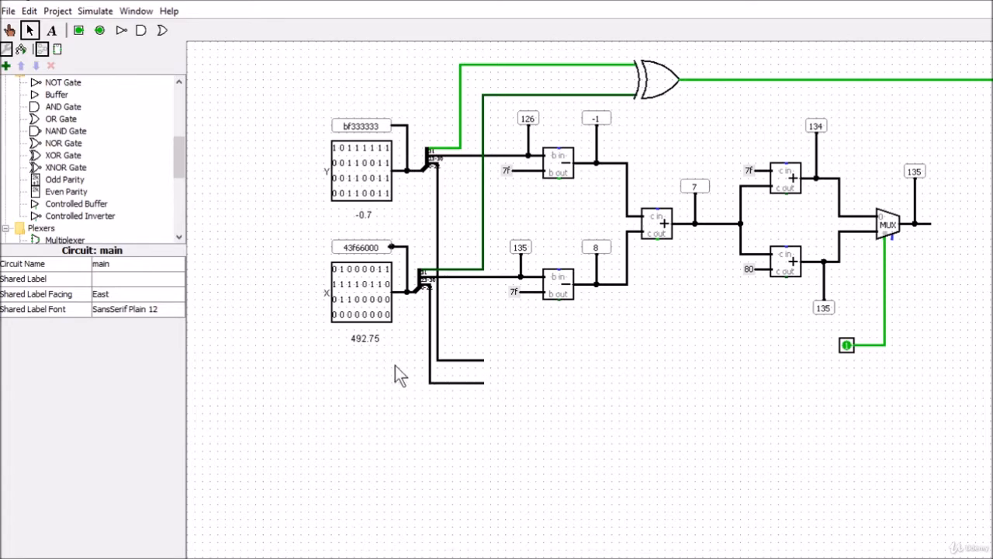
Step: Switch to SmoothDraw, examine the mantissa path in the Normal x Normal Multiplier diagram, and return to the Logisim circuit
key(ctrl+alt+Tab)
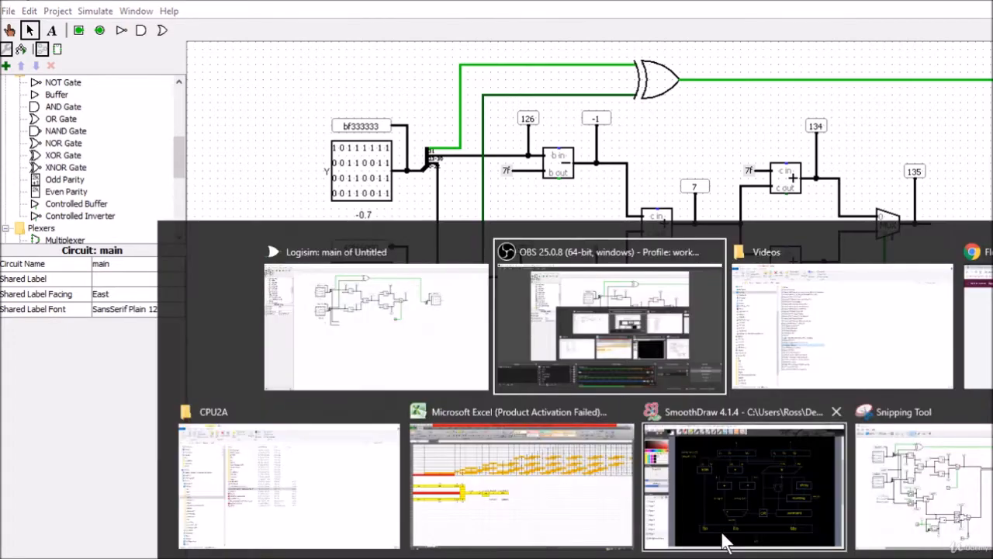
click(792, 521)
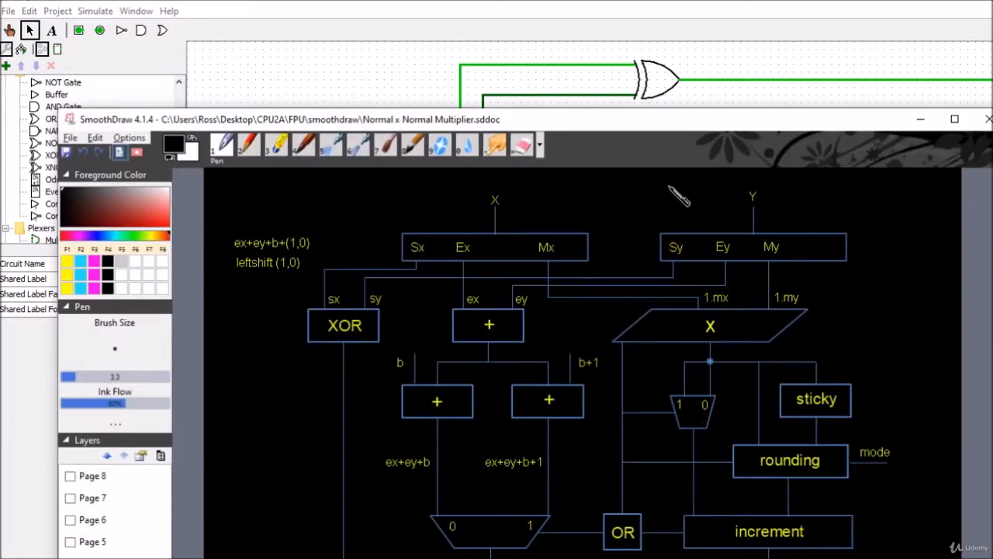
drag(658, 122, 620, 51)
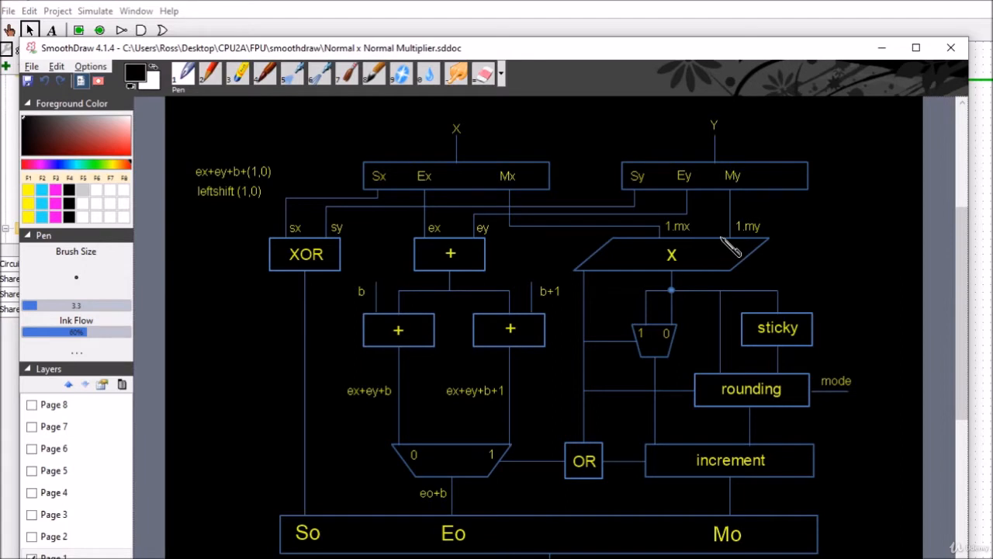
key(alt+Tab)
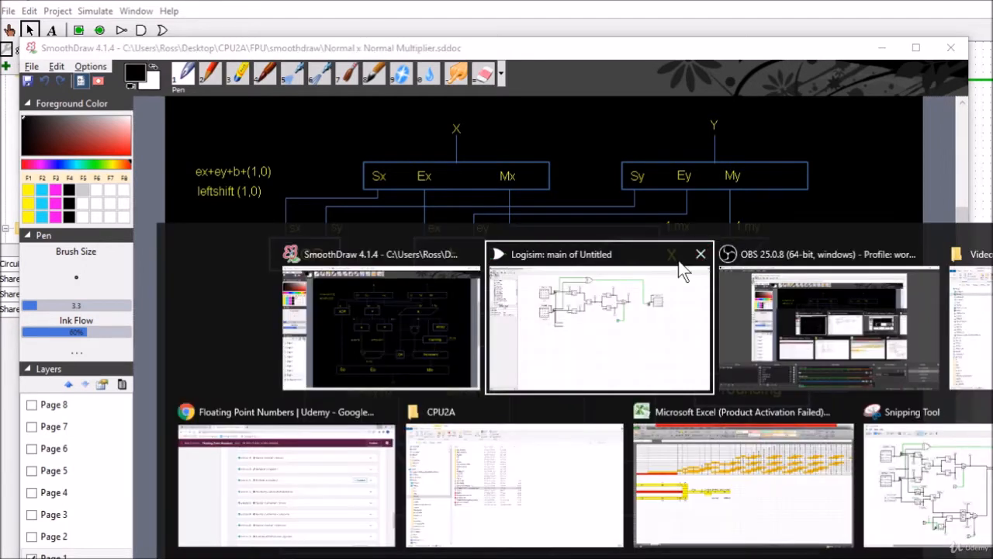
click(626, 338)
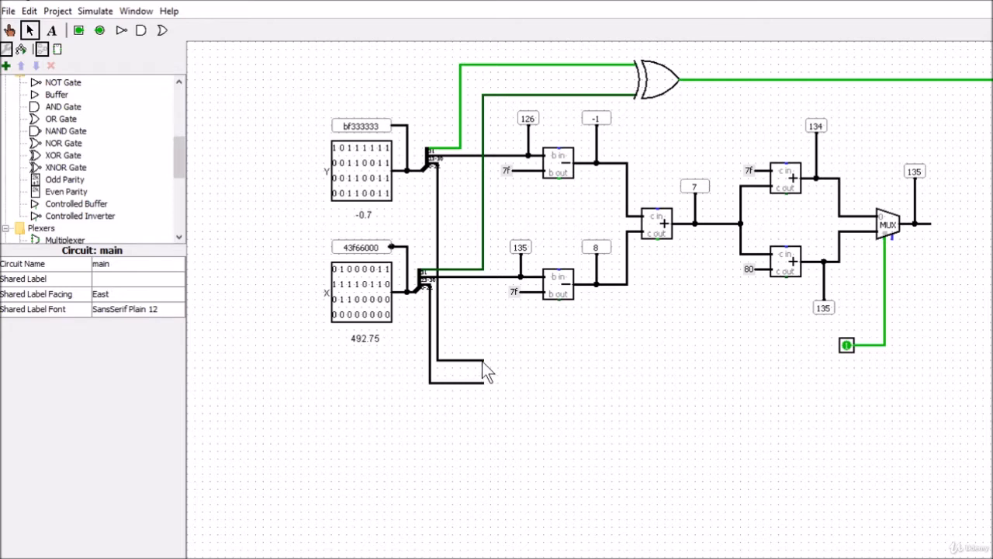
Step: Space out and lengthen the two mantissa wires, and attach a Bit Extender to the end of the upper one
drag(482, 361, 440, 358)
drag(484, 382, 492, 386)
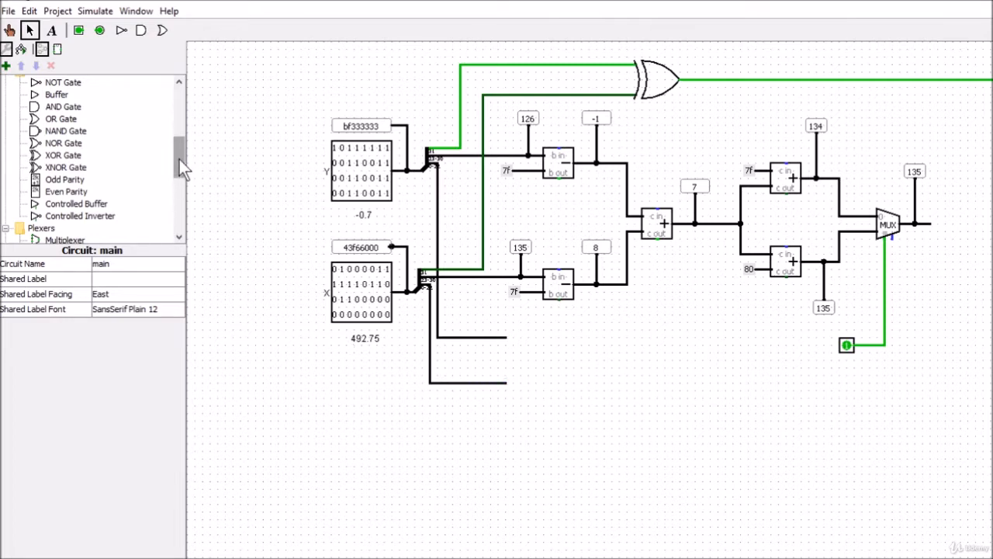
drag(179, 159, 181, 125)
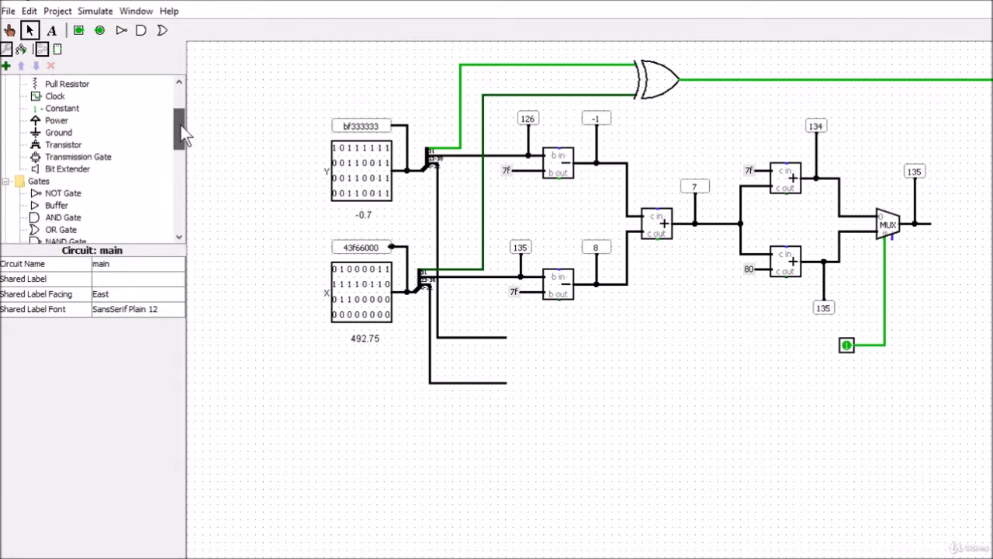
click(74, 169)
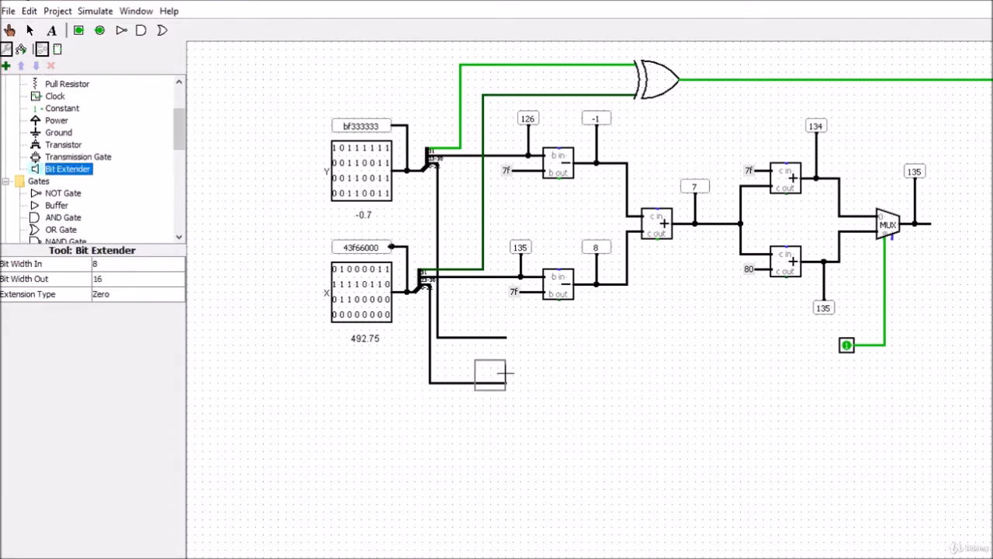
click(538, 340)
drag(525, 345, 525, 338)
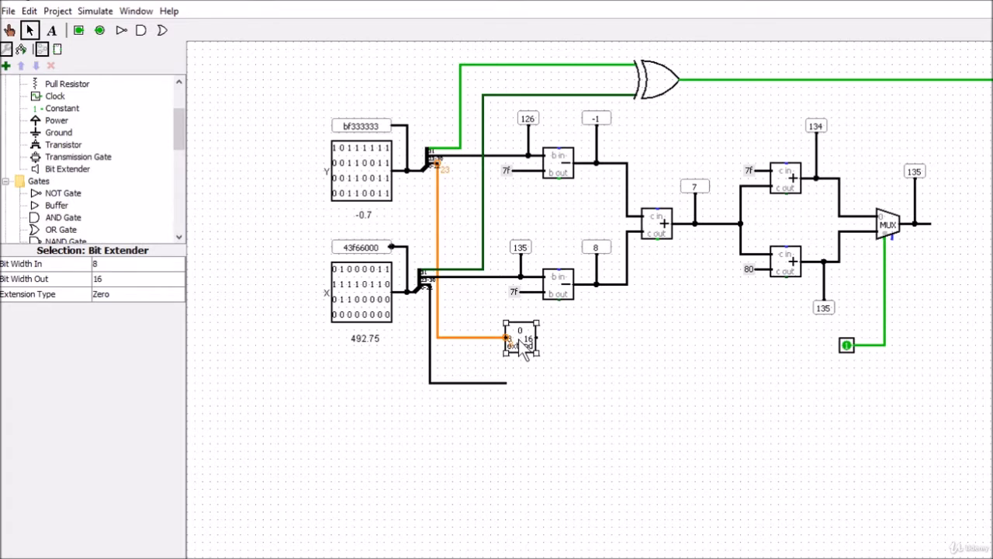
Step: Configure the bit extender with bit width in 23, bit width out 24 and extension type Input
click(116, 263)
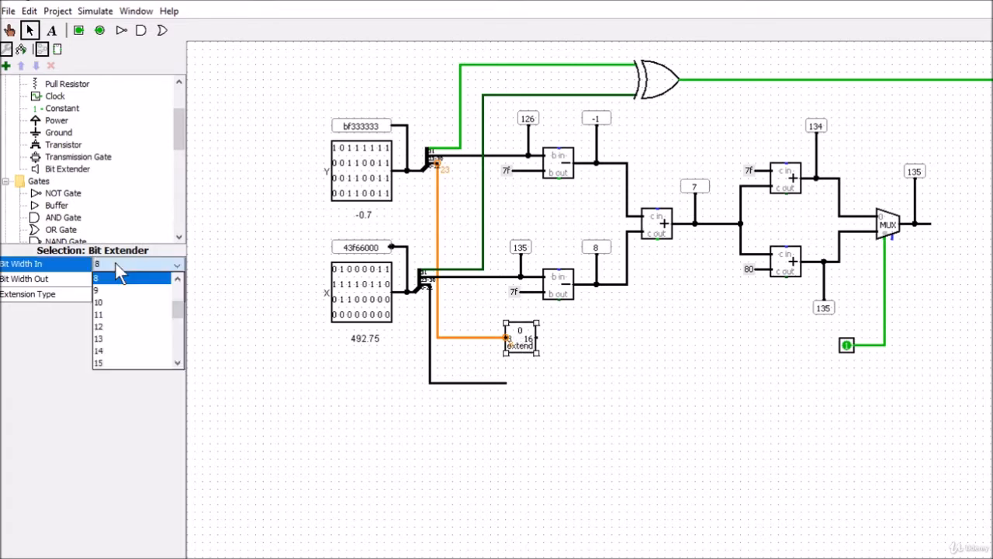
drag(177, 309, 180, 328)
click(177, 363)
click(177, 363)
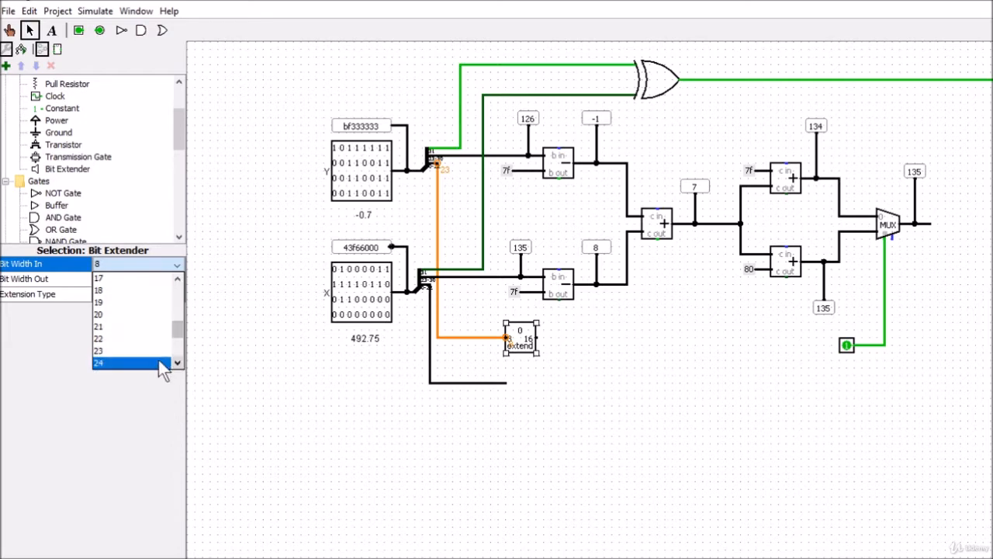
click(152, 358)
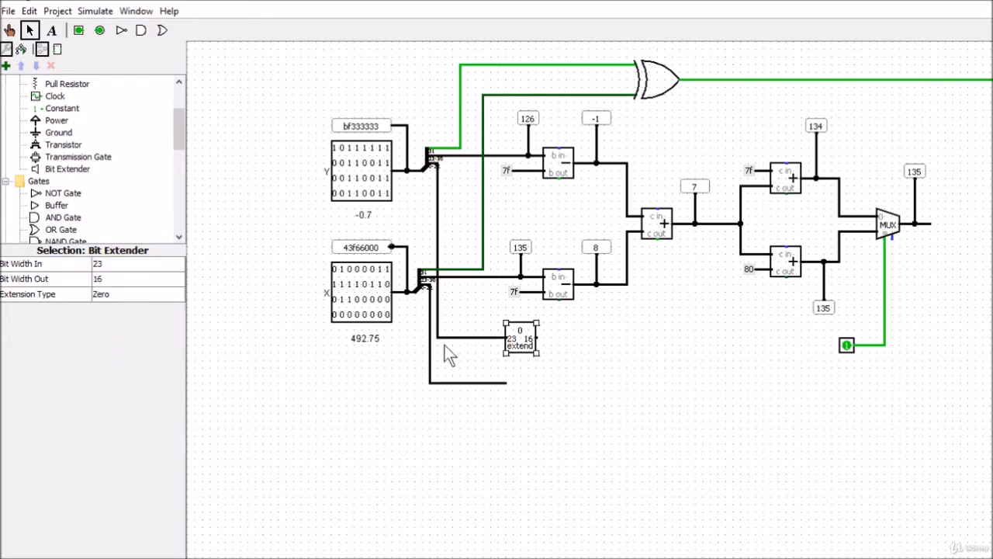
click(98, 281)
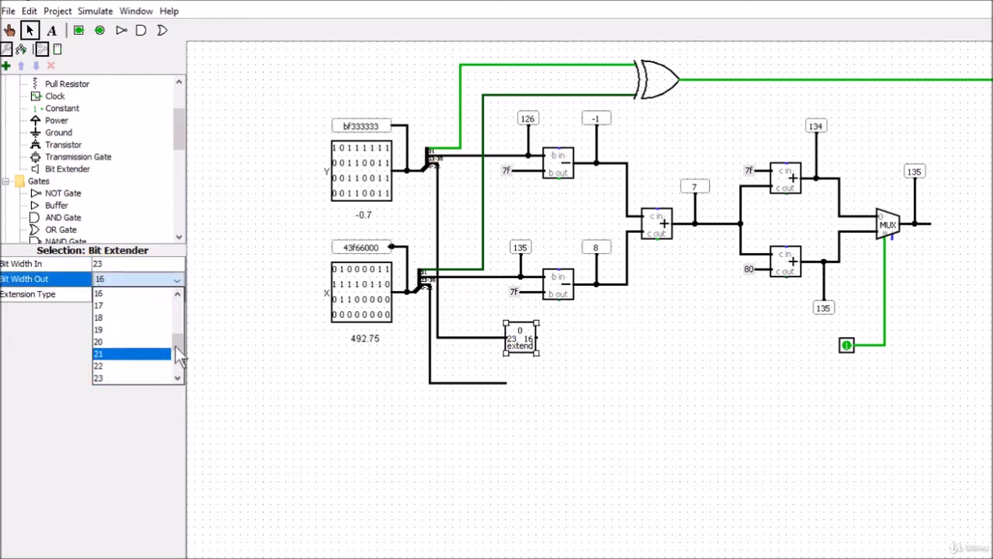
drag(177, 341, 180, 354)
click(127, 346)
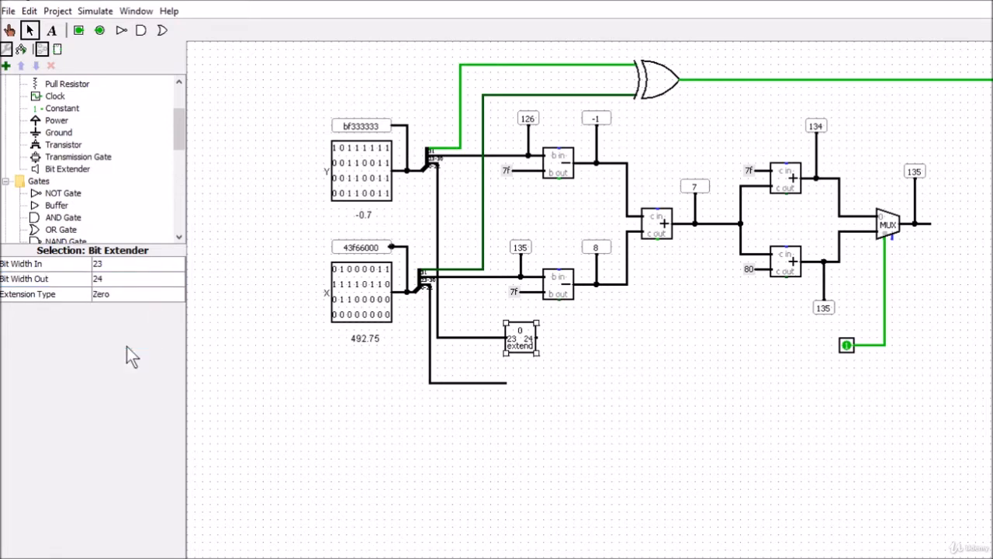
click(107, 294)
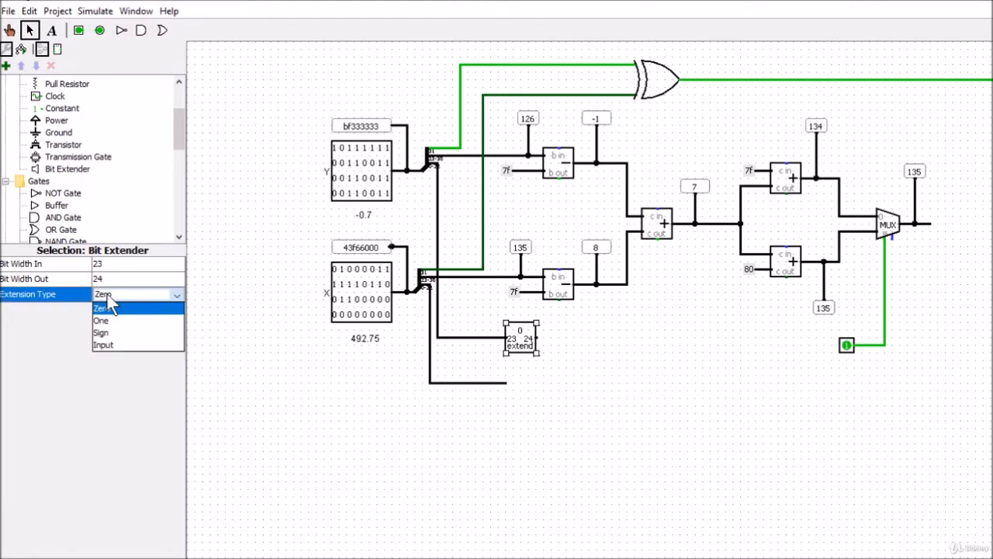
click(108, 347)
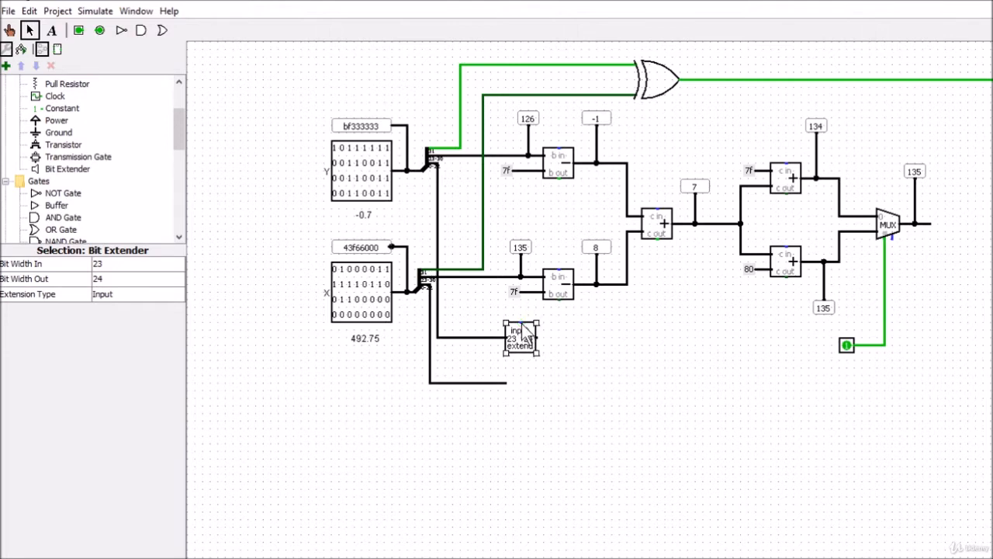
Step: Wire the extender's extension input to a copy of the 7f constant reduced to 1 data bit, and extend the output wire
drag(521, 321, 483, 315)
click(516, 292)
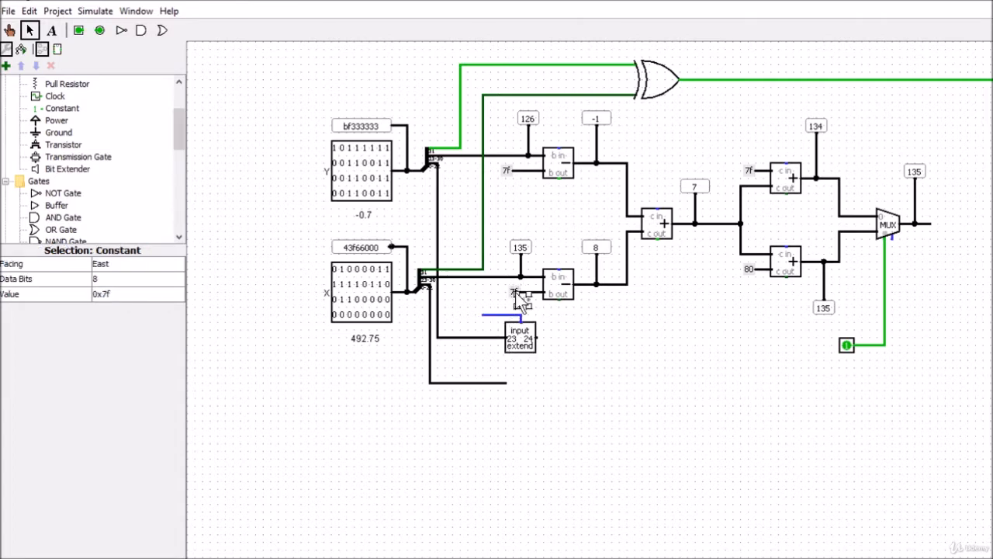
drag(515, 292, 473, 316)
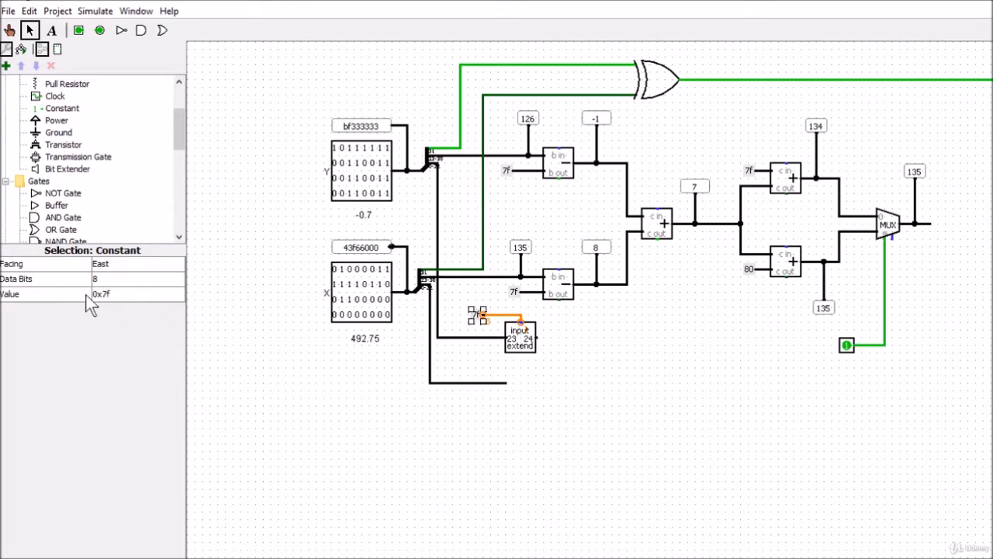
click(101, 282)
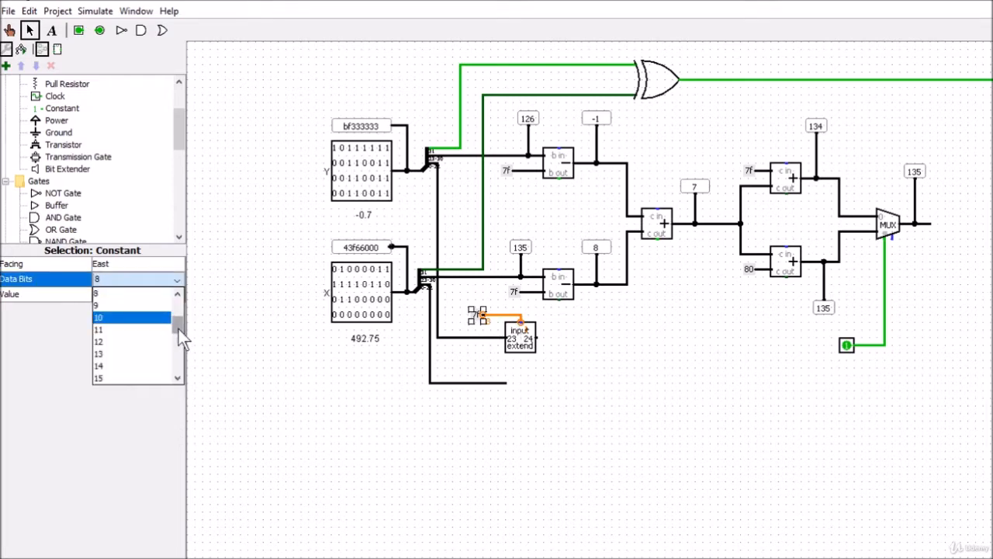
drag(179, 329, 176, 305)
click(153, 294)
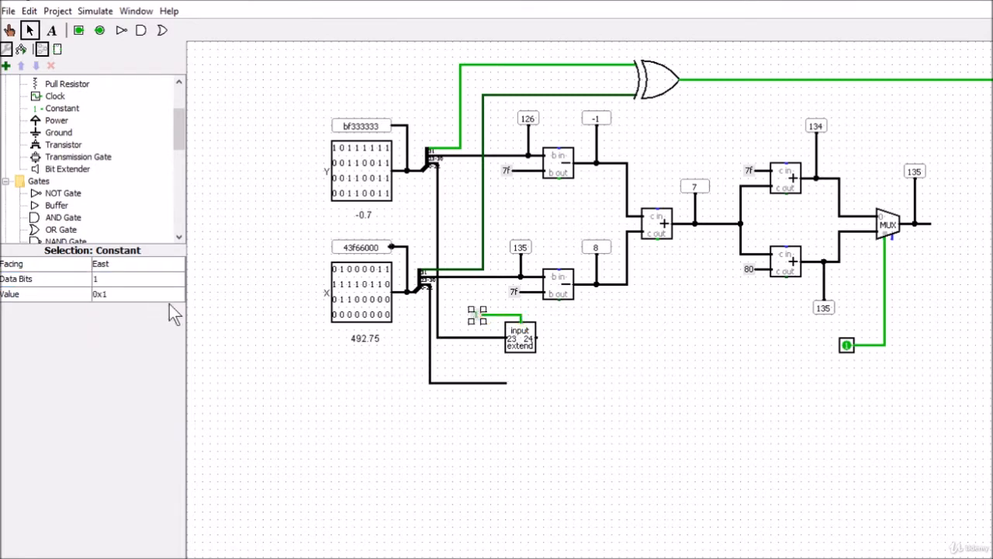
click(571, 371)
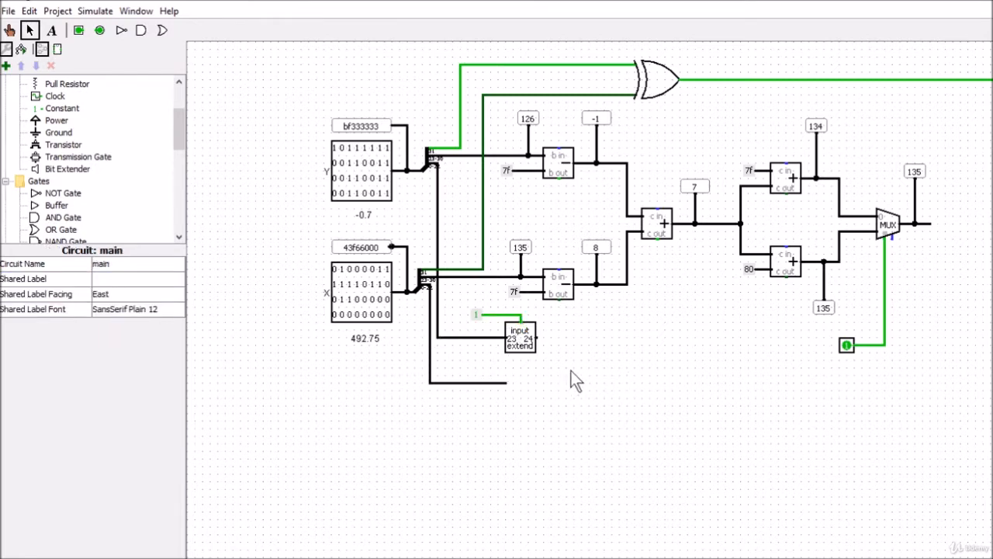
Step: Duplicate the bit extender onto the lower mantissa wire and feed its extension input with a copy of the constant 1
click(520, 347)
key(ctrl+d)
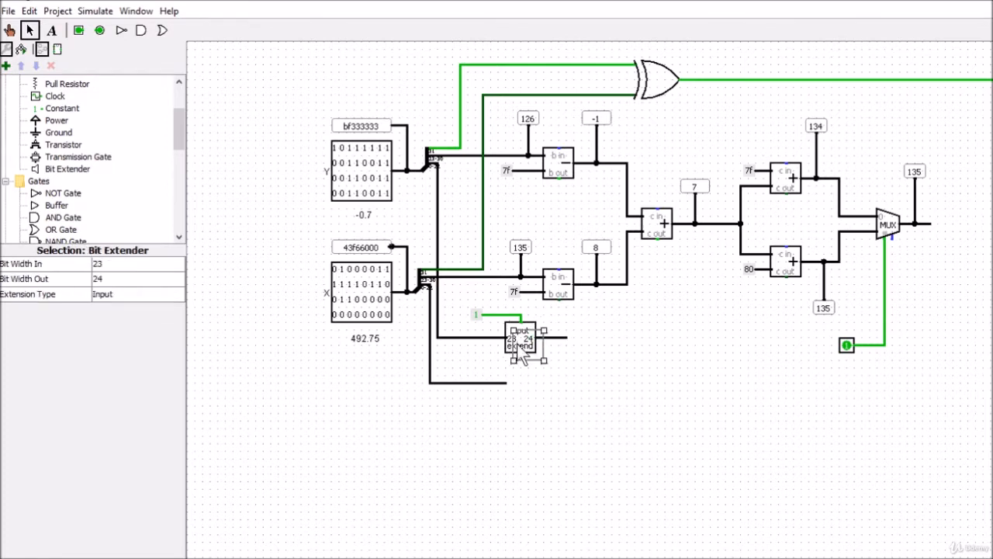
drag(522, 347, 482, 363)
click(585, 401)
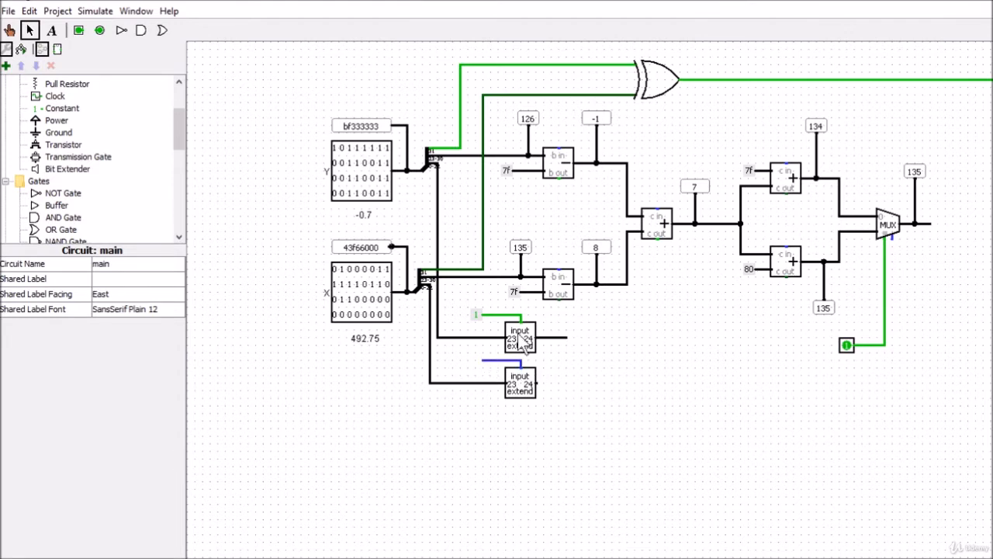
click(478, 318)
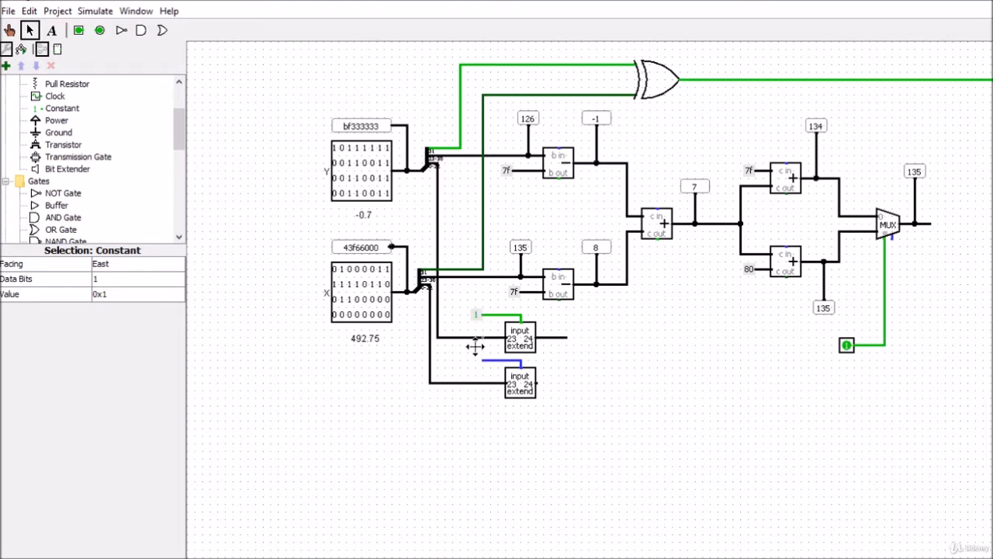
drag(479, 358, 480, 359)
click(597, 383)
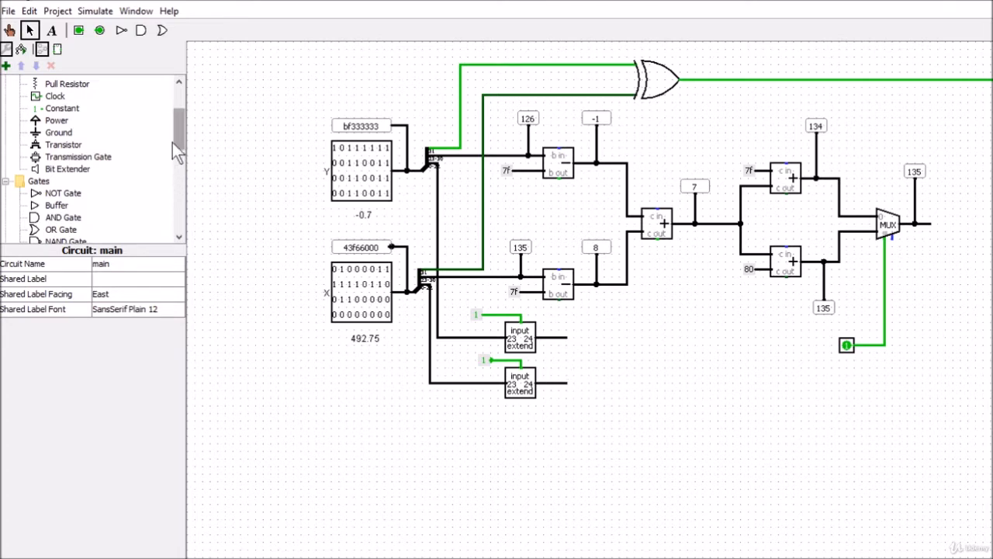
Step: Add a Multiplier with 24 data bits and wire both bit extender outputs into its inputs
drag(177, 121, 175, 201)
click(60, 136)
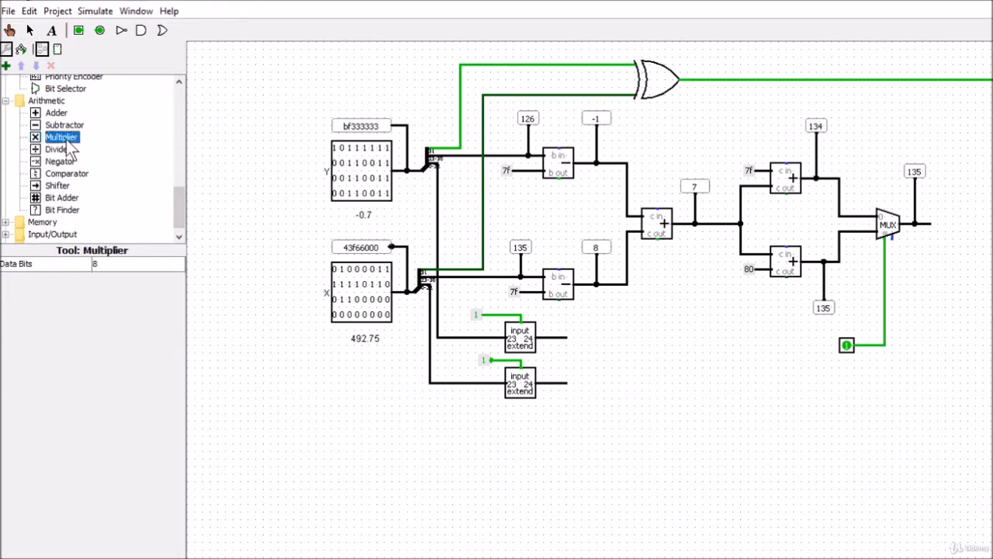
click(637, 361)
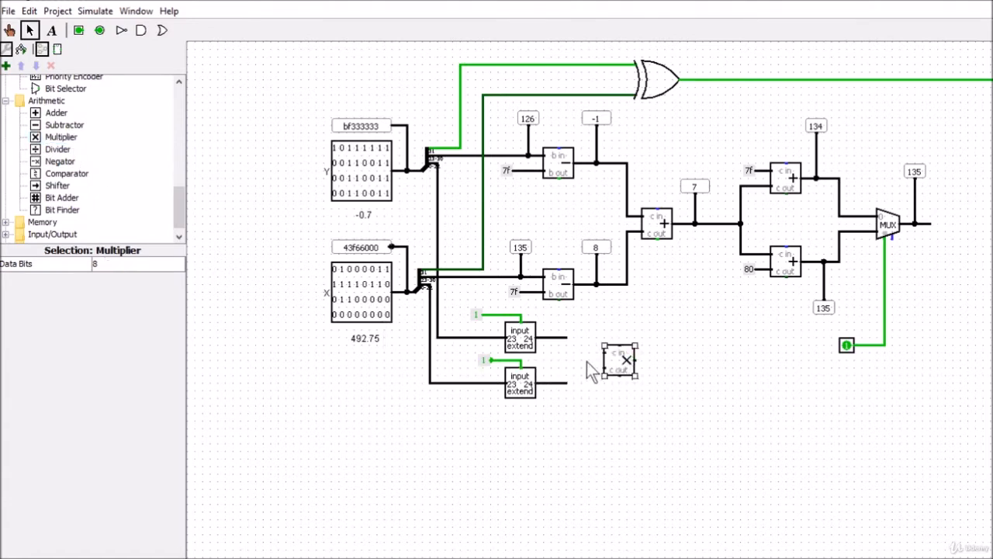
drag(565, 340, 603, 354)
drag(567, 382, 605, 367)
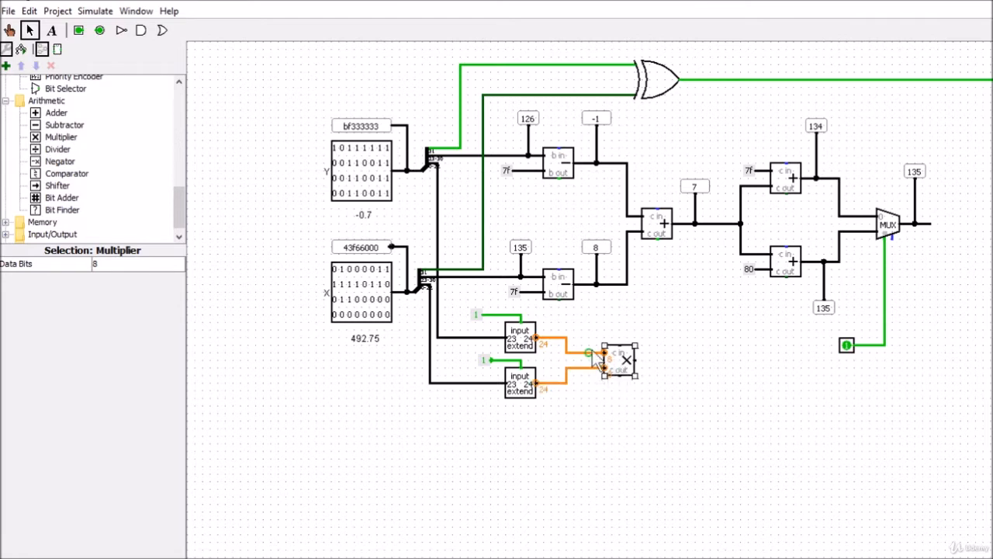
click(104, 266)
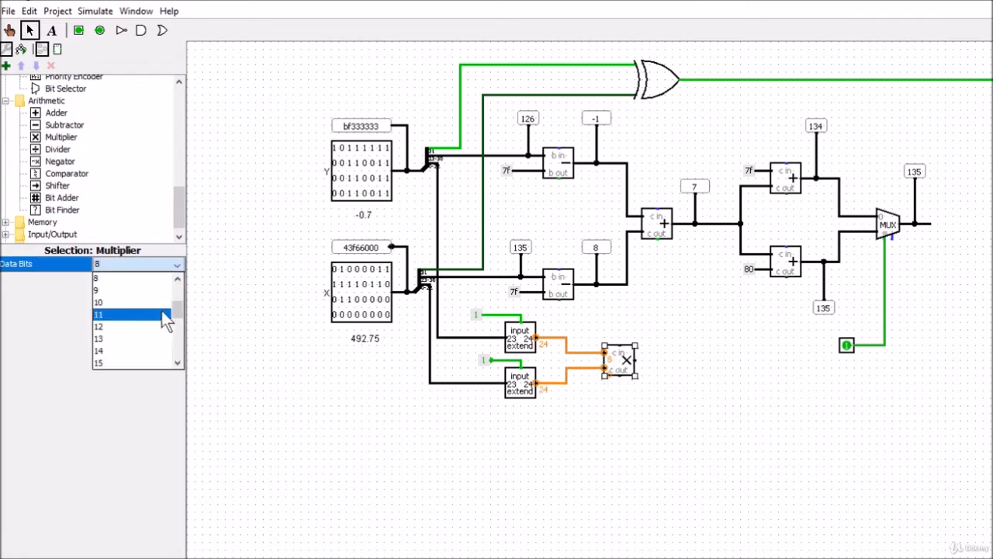
drag(181, 310, 181, 339)
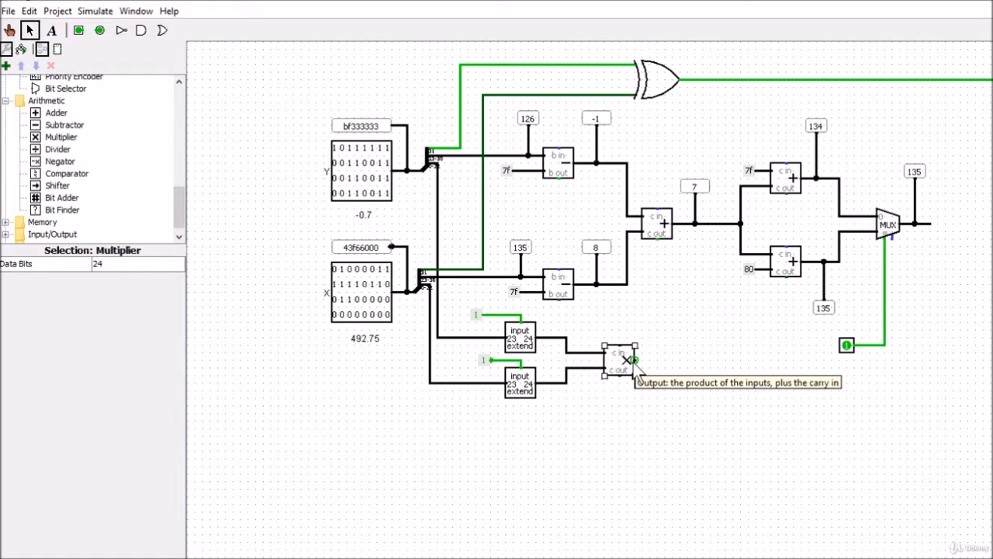
Step: Run one wire up from the multiplier's product output and another down and across from its carry output
drag(635, 361, 658, 369)
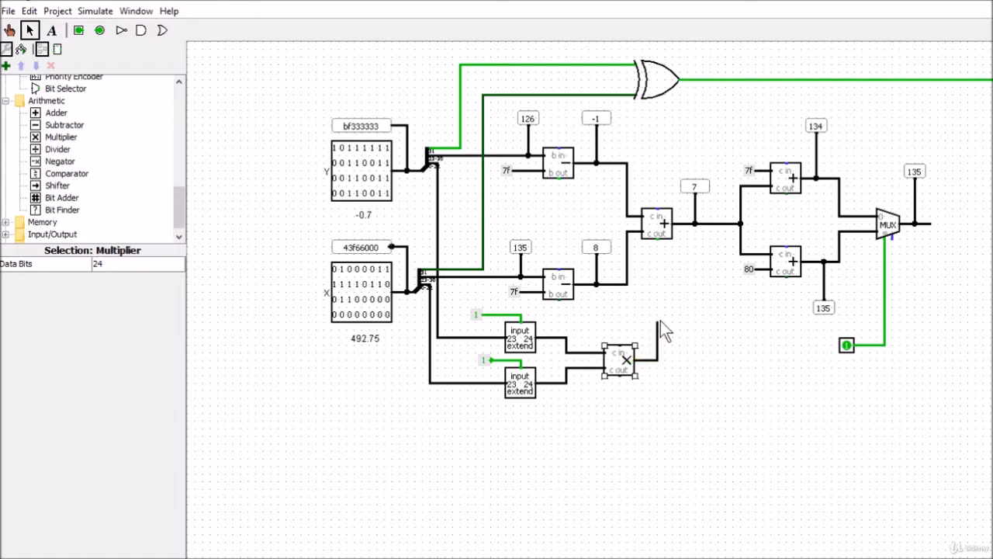
click(710, 370)
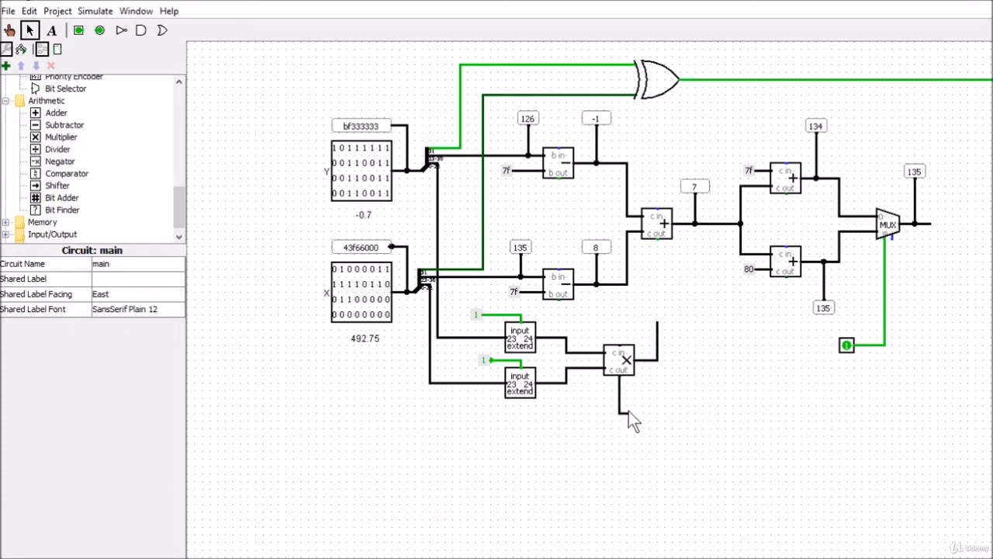
drag(666, 410, 663, 411)
Step: Place a copy of the 126 probe on the multiplier's product output wire and set its radix to Binary
click(528, 122)
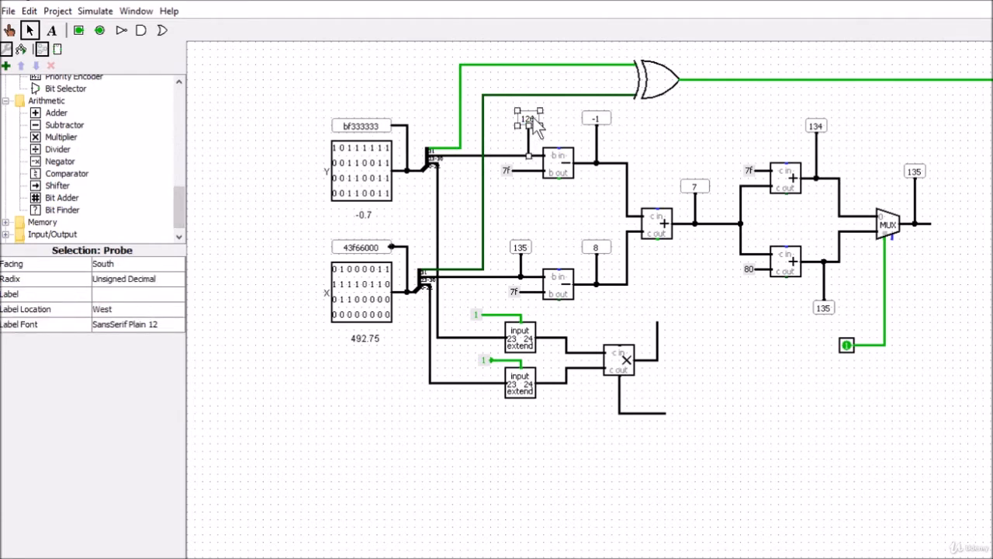
click(560, 119)
click(531, 116)
drag(534, 128, 658, 314)
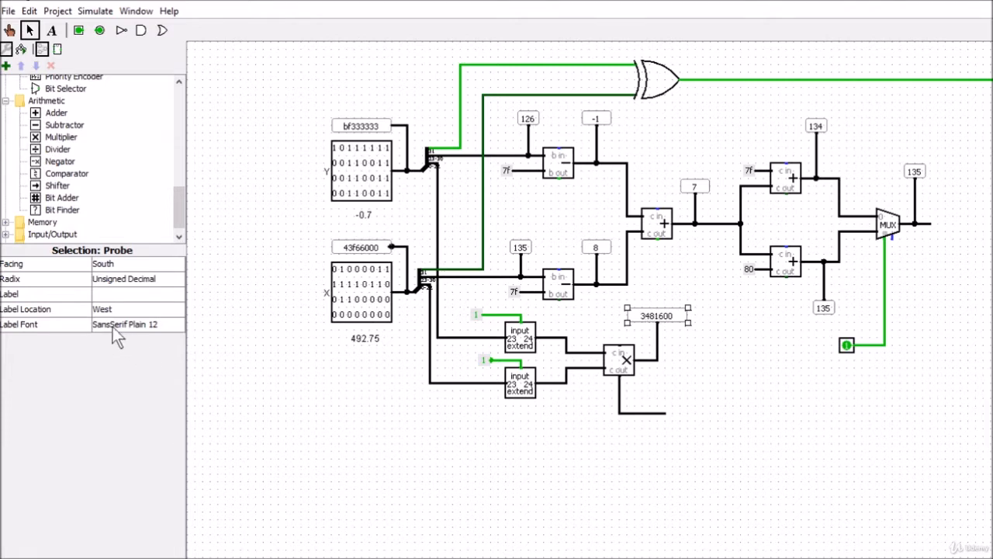
click(115, 280)
click(119, 290)
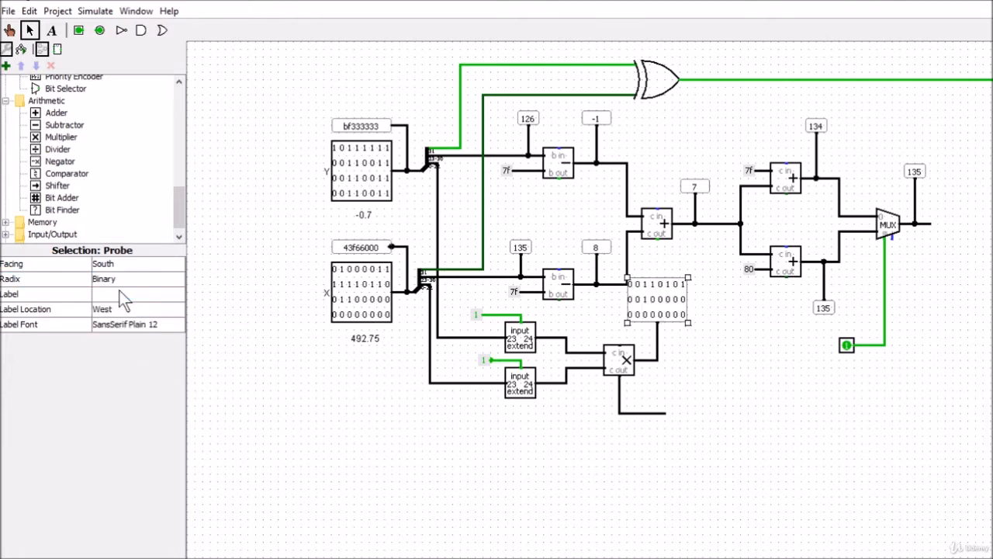
click(730, 348)
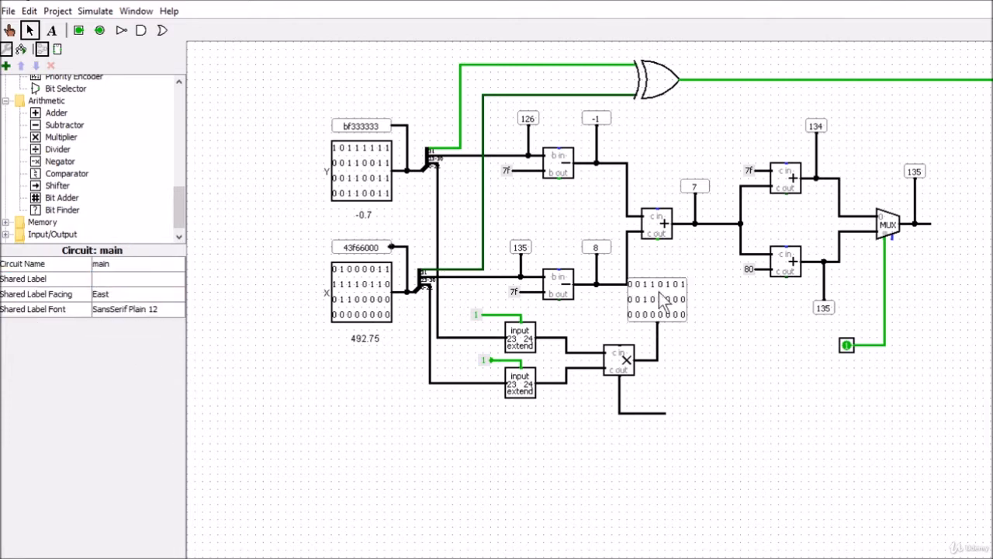
Step: Extend the carry output wire downward and attach a copy of the binary product probe, set to face North
click(667, 412)
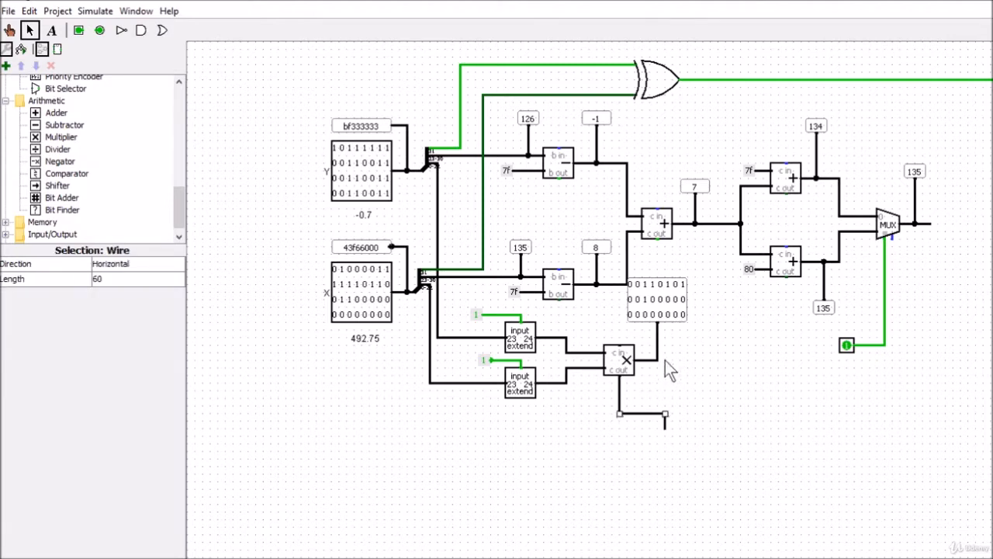
click(671, 302)
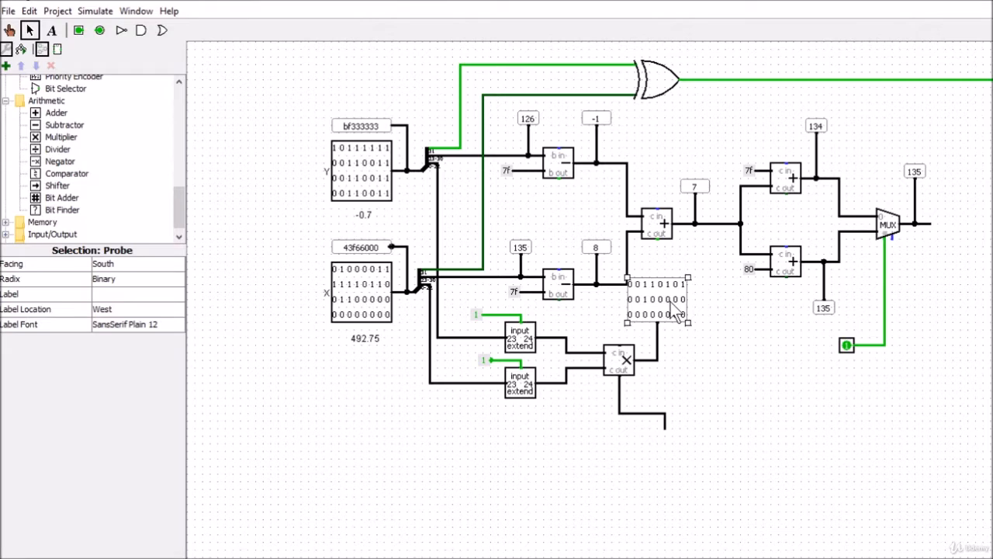
key(ctrl+d)
drag(671, 302, 671, 473)
click(116, 265)
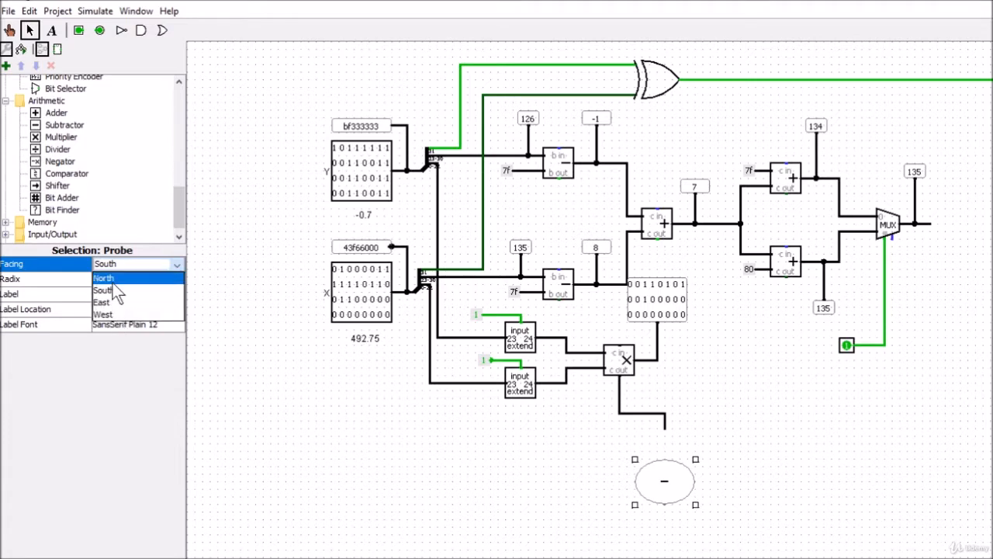
click(112, 281)
drag(647, 524, 649, 448)
click(768, 446)
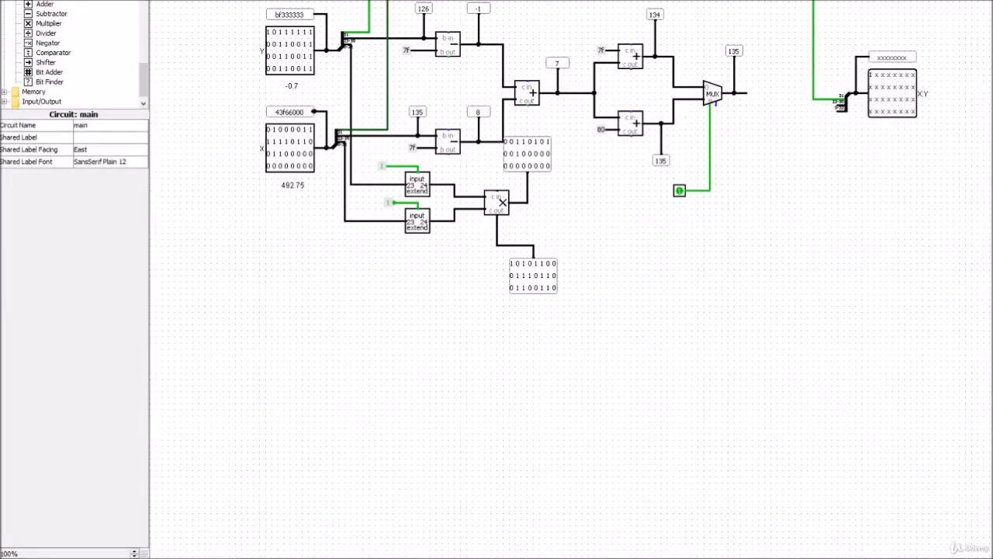
Step: Switch to Excel, highlight product bits A28:X28 on the Multiply sheet for comparison with the carry output probe, and return to Logisim
click(847, 548)
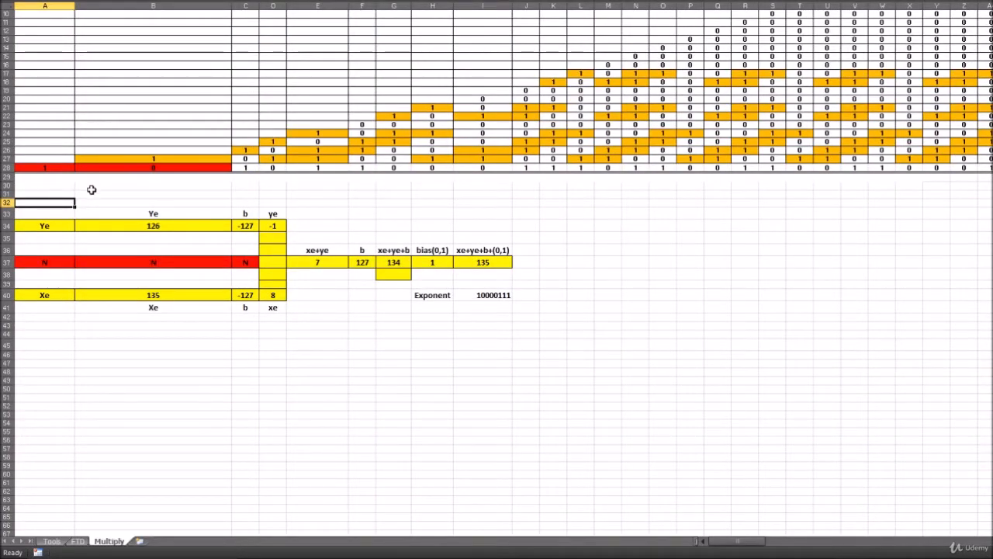
click(41, 167)
drag(41, 167, 919, 167)
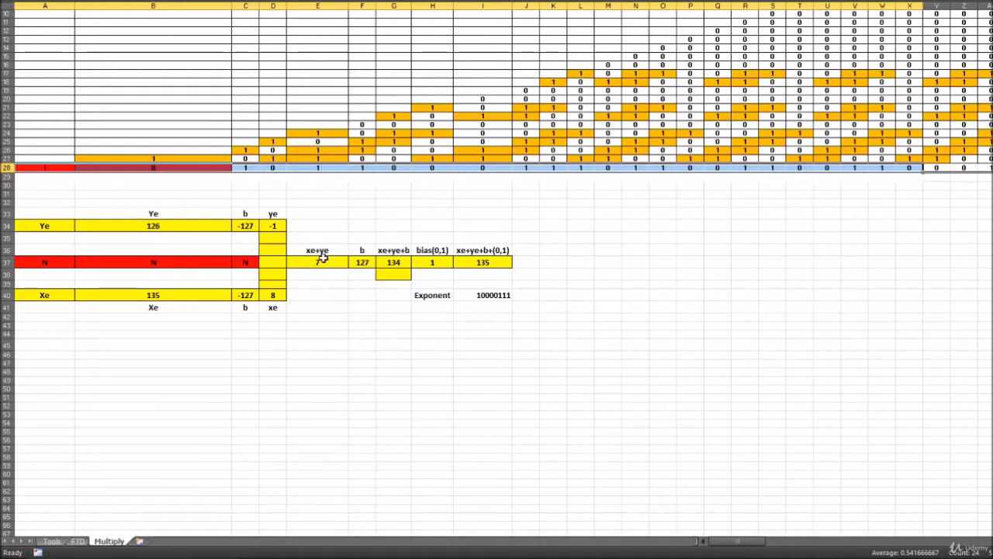
key(alt+Tab)
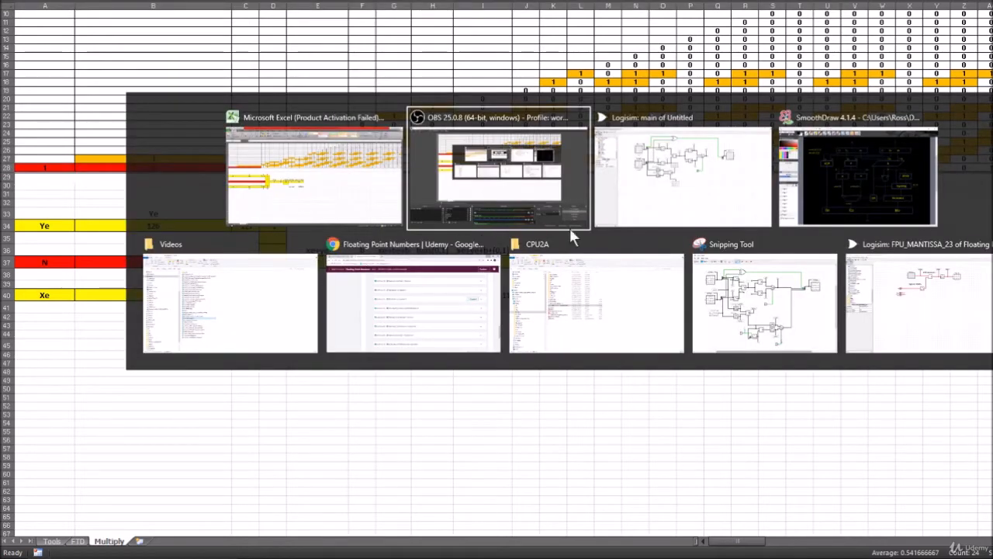
click(696, 188)
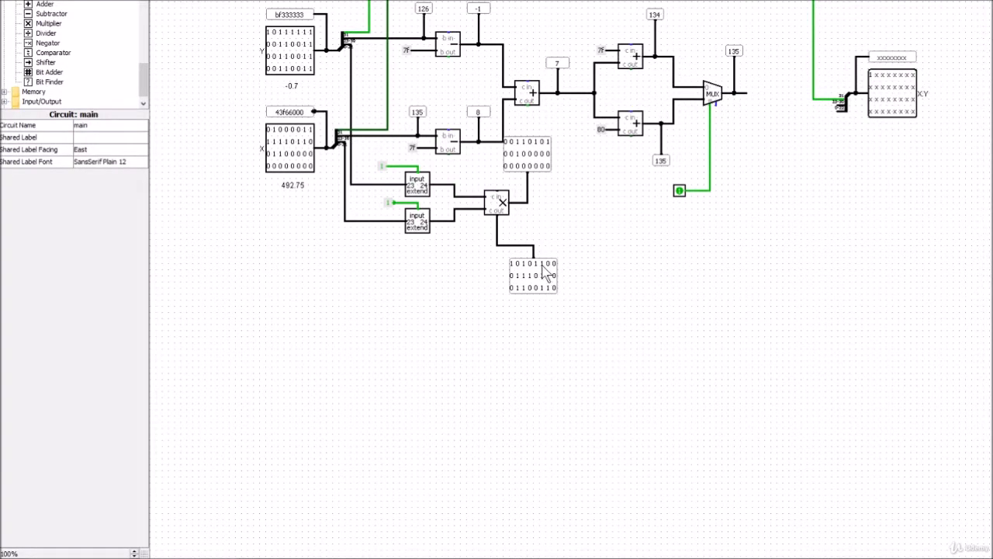
Step: Compare the multiplier probes with the remaining product bits from Y28 onward in the Excel sheet, then switch back to Logisim
key(alt+Tab)
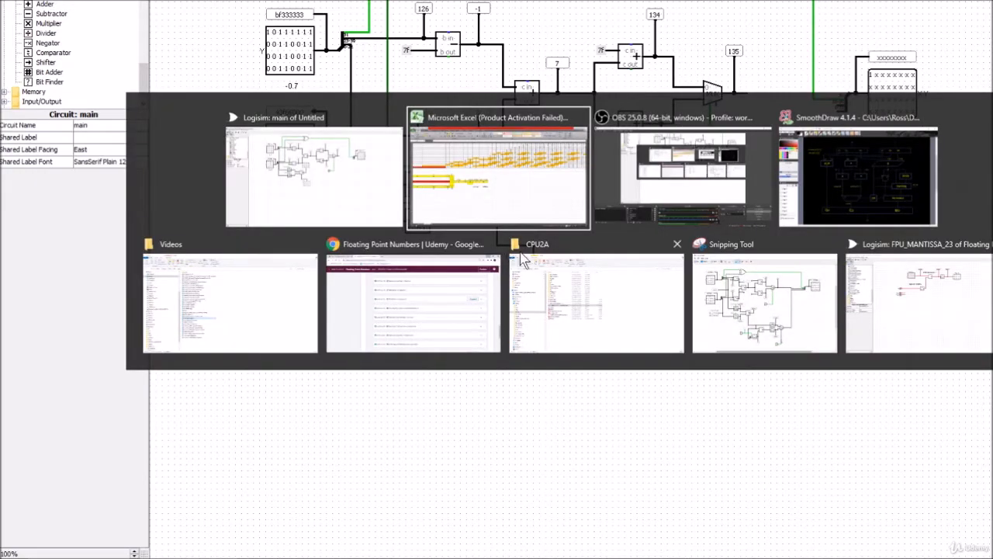
click(505, 188)
click(644, 327)
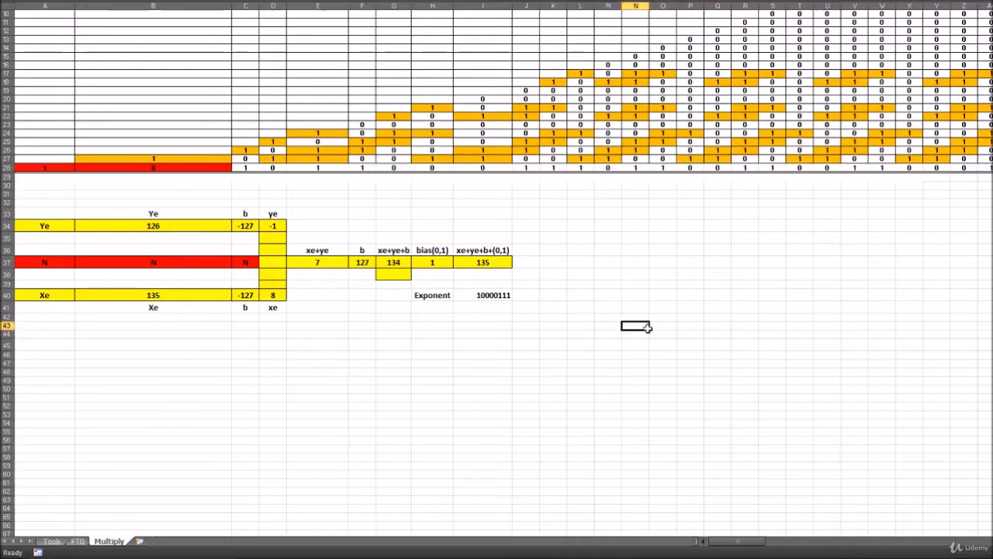
mouse_move(727, 547)
mouse_down()
mouse_move(736, 548)
mouse_move(722, 548)
mouse_up()
drag(66, 168, 992, 168)
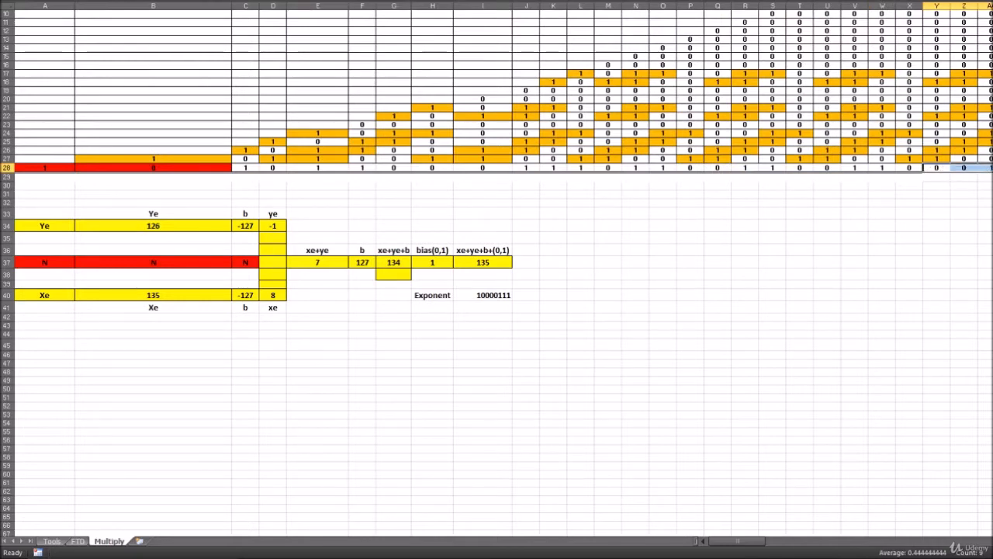
key(alt+Tab)
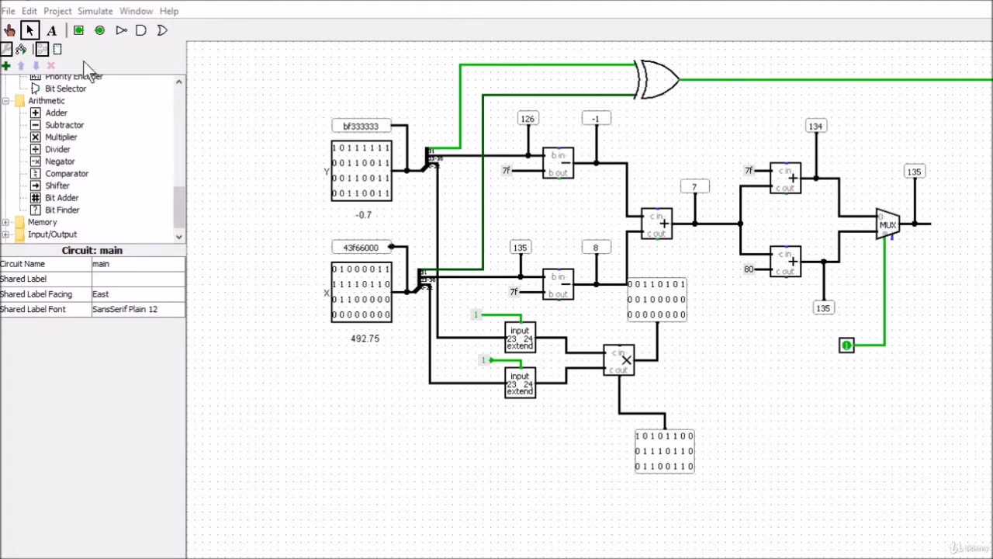
Step: Delete both multiplier probes along with the vertical product wire and the horizontal carry output wire
click(666, 326)
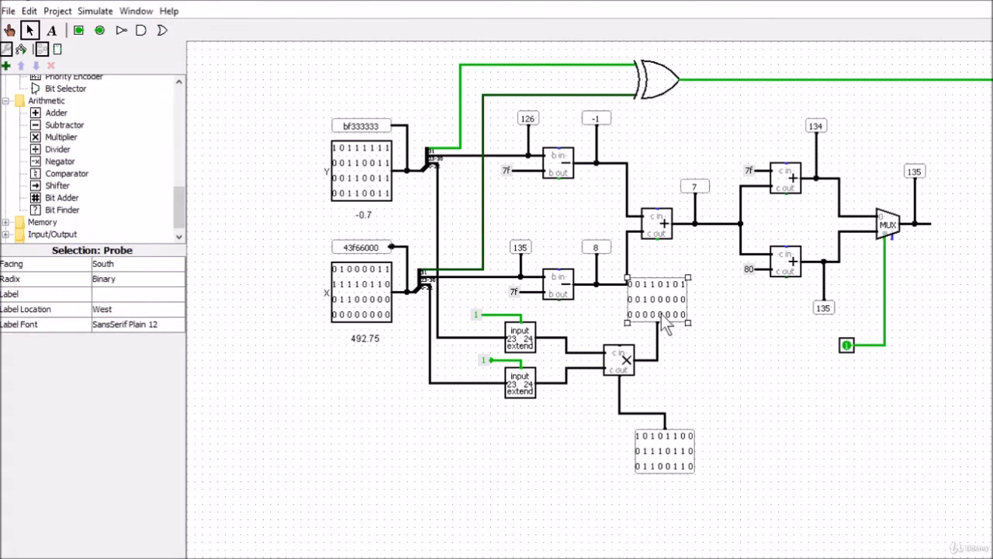
key(Delete)
click(655, 331)
key(Delete)
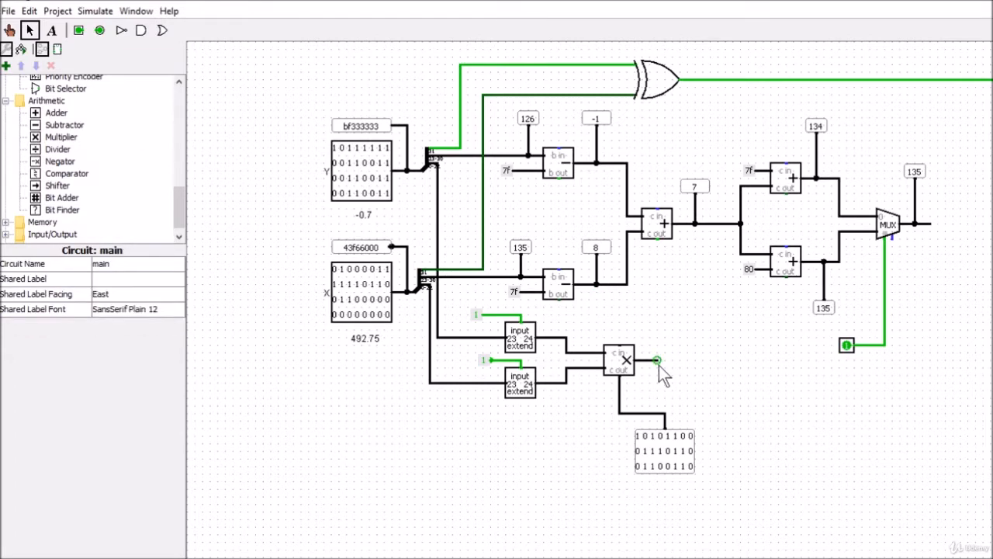
click(663, 436)
key(Delete)
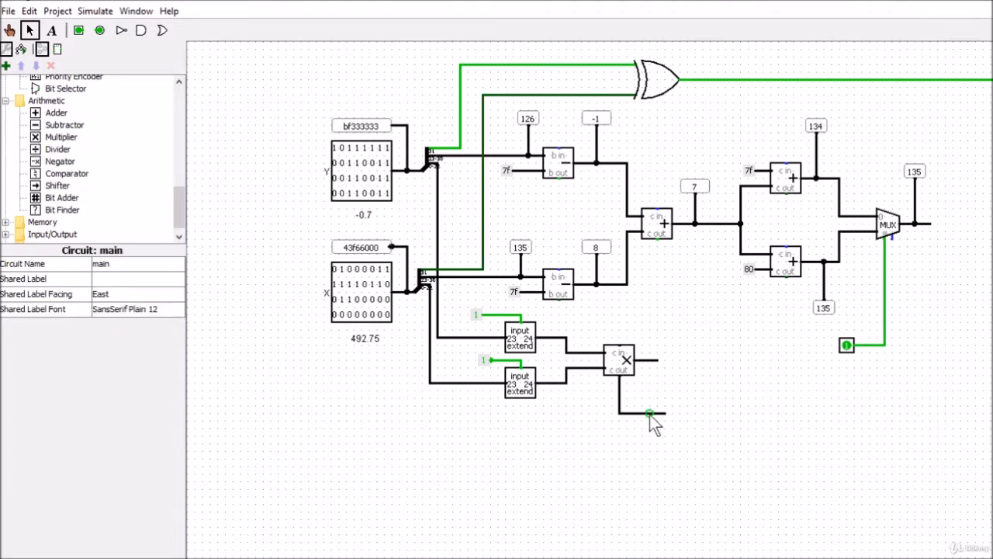
click(650, 414)
key(Delete)
Step: Switch to SmoothDraw and examine the multiplexer, rounding and increment stages after the multiplier in the block diagram
key(alt+Tab)
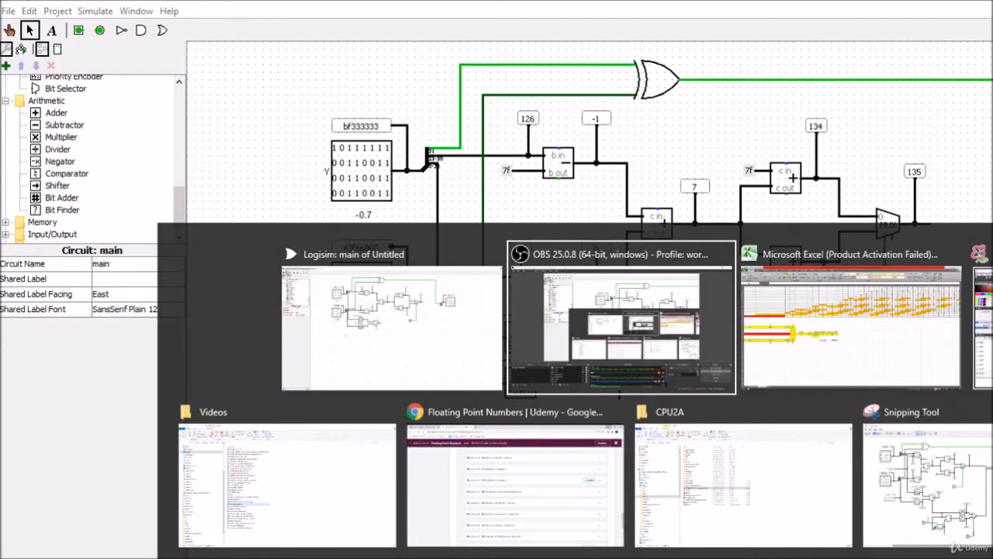
key(alt+Tab)
key(alt+Tab)
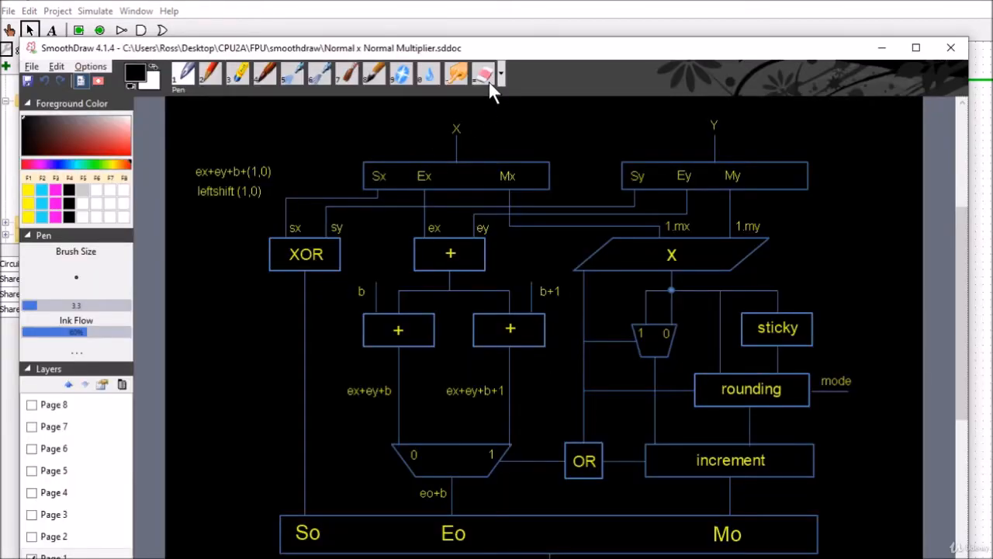
drag(550, 55, 528, 20)
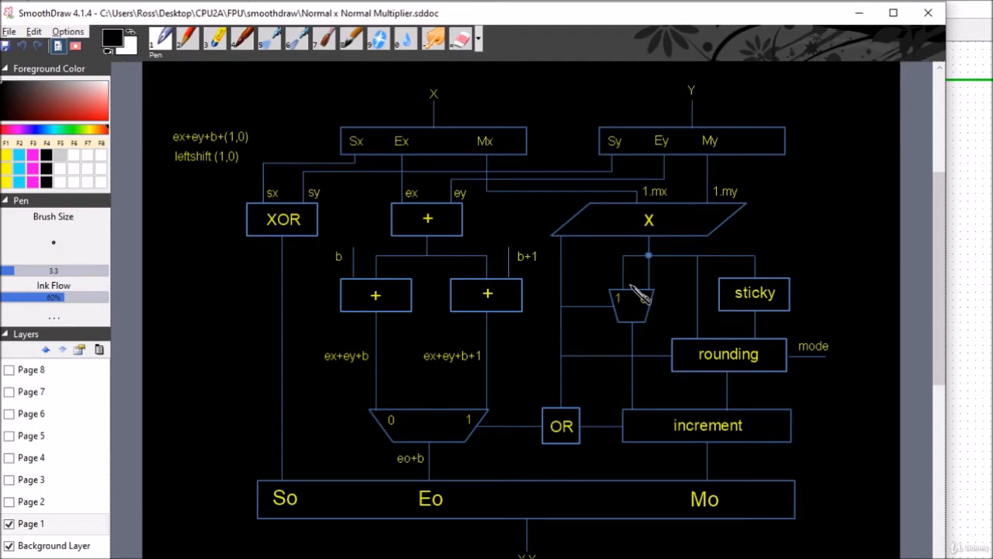
Step: Switch to Excel and examine the two leading product bits in cells A28 and B28
key(alt+Tab)
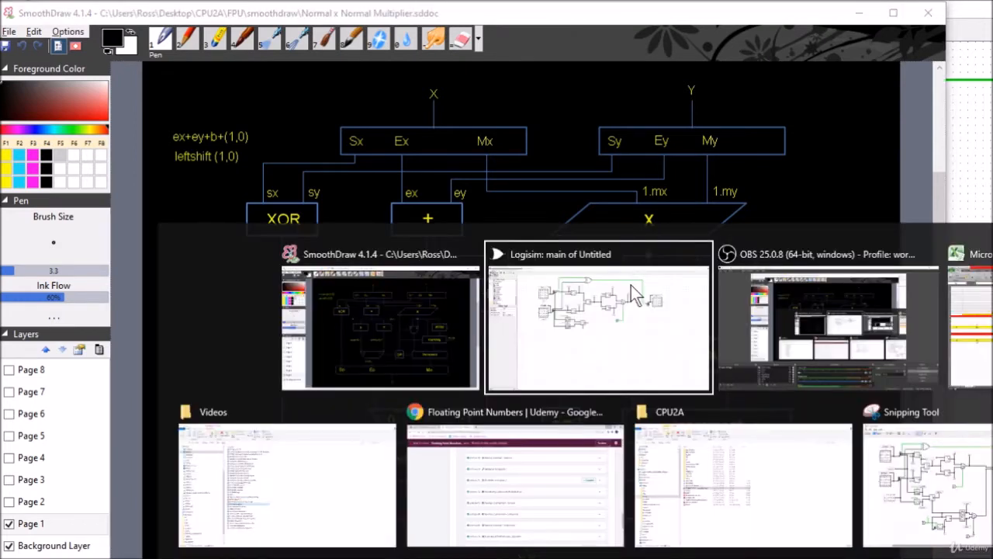
key(alt+Tab)
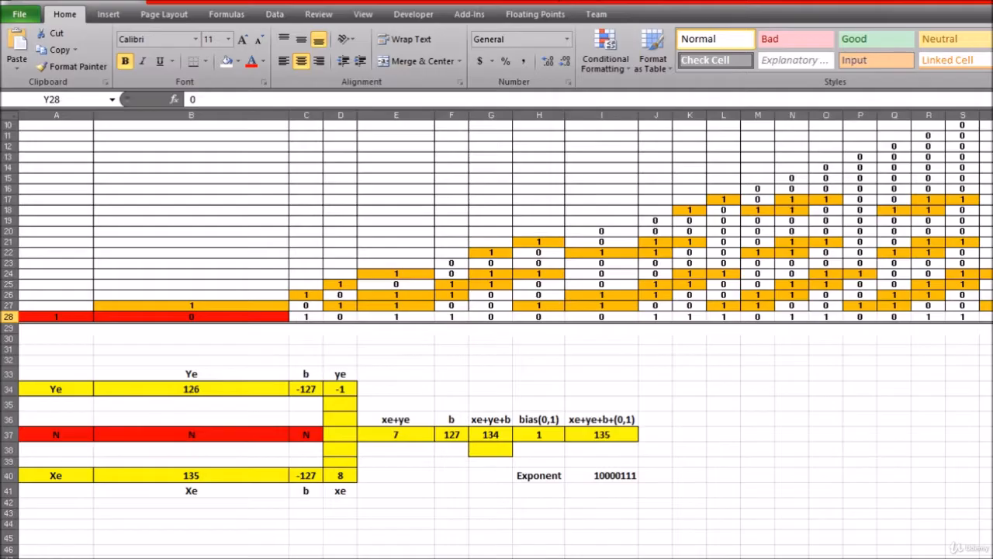
click(586, 350)
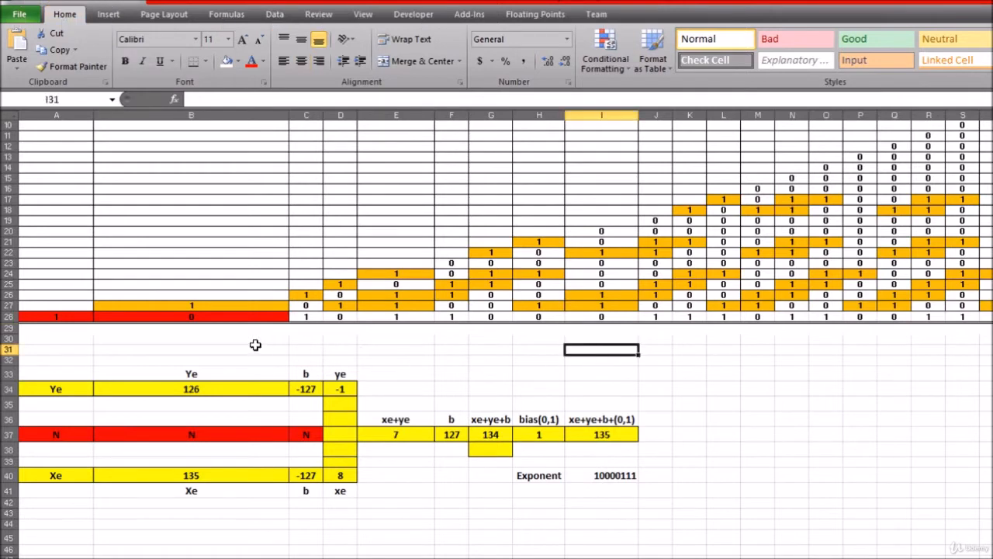
click(71, 317)
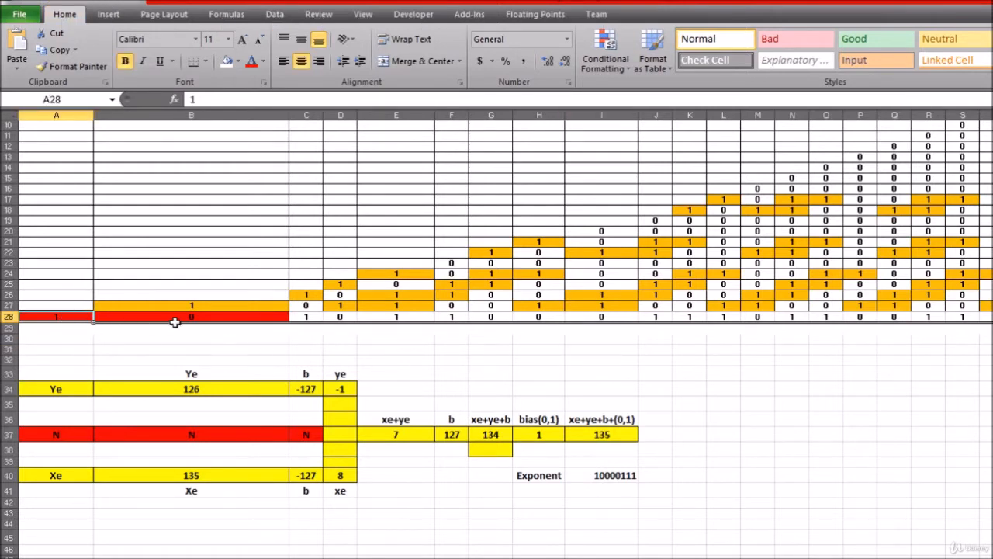
click(214, 323)
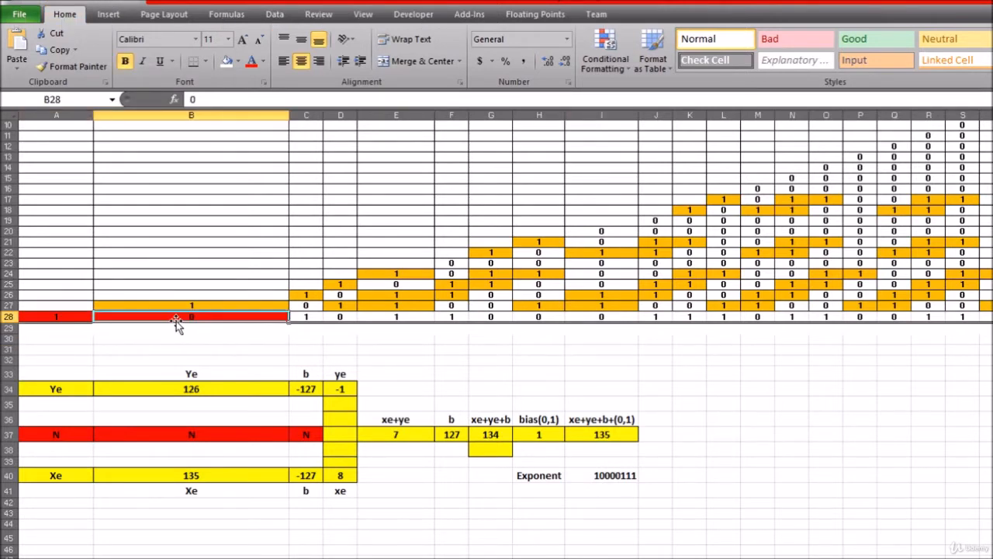
click(45, 328)
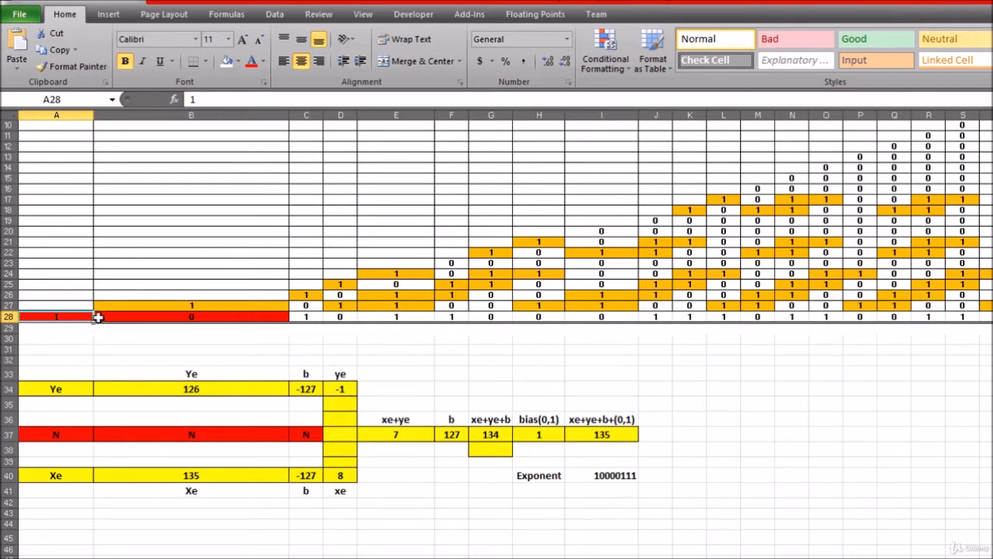
click(191, 315)
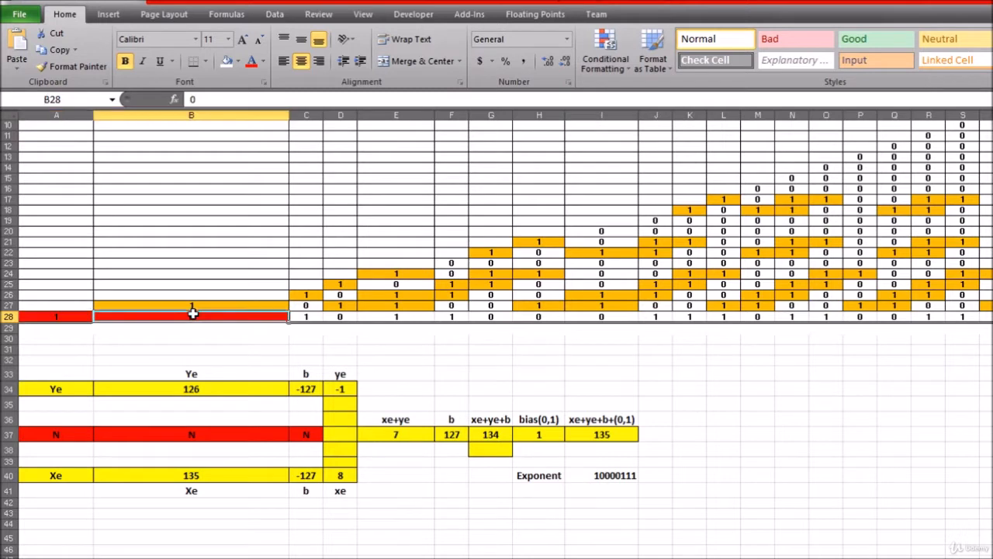
Step: Highlight the product bits in row 28 starting from B28 to examine the mantissa when the leading bit is 1
click(192, 348)
drag(190, 319, 992, 317)
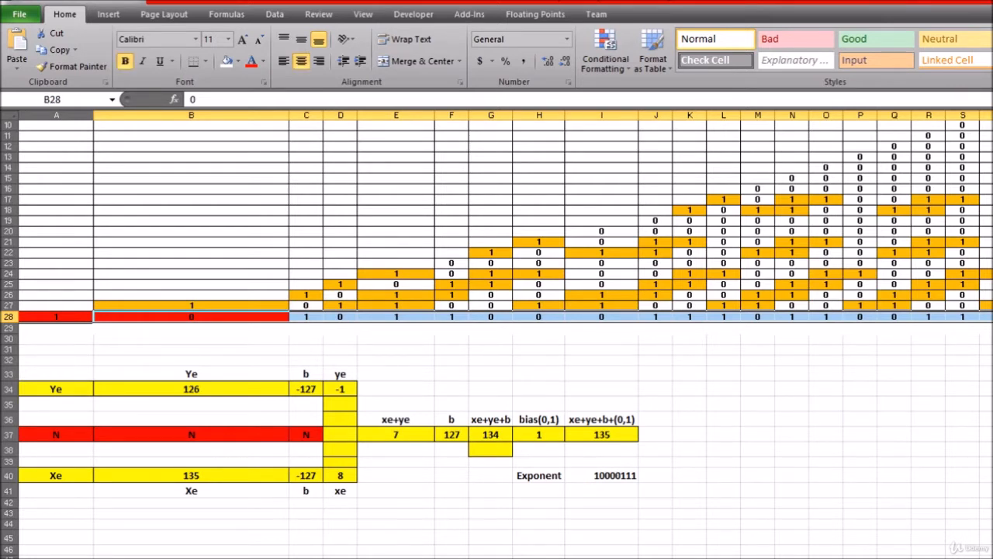
click(992, 558)
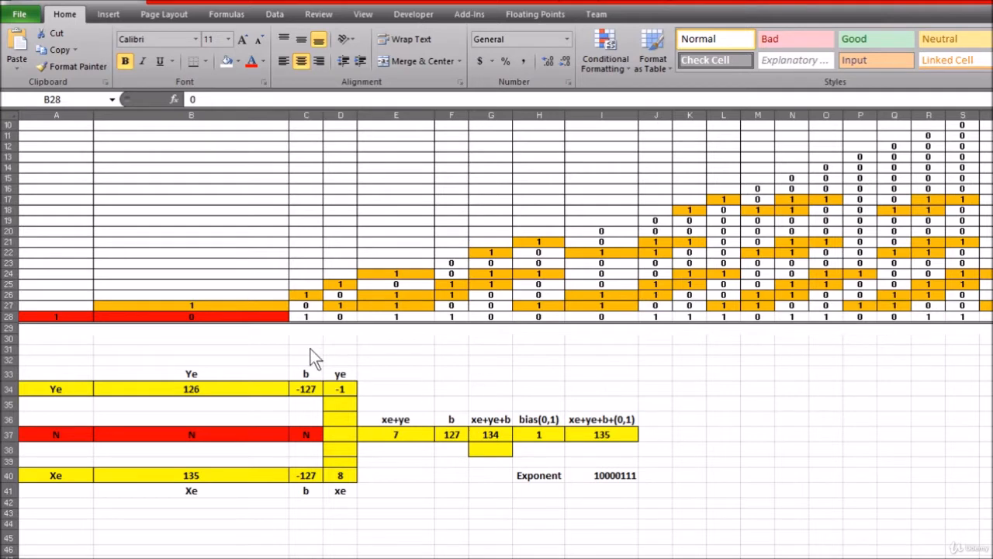
key(shift+space)
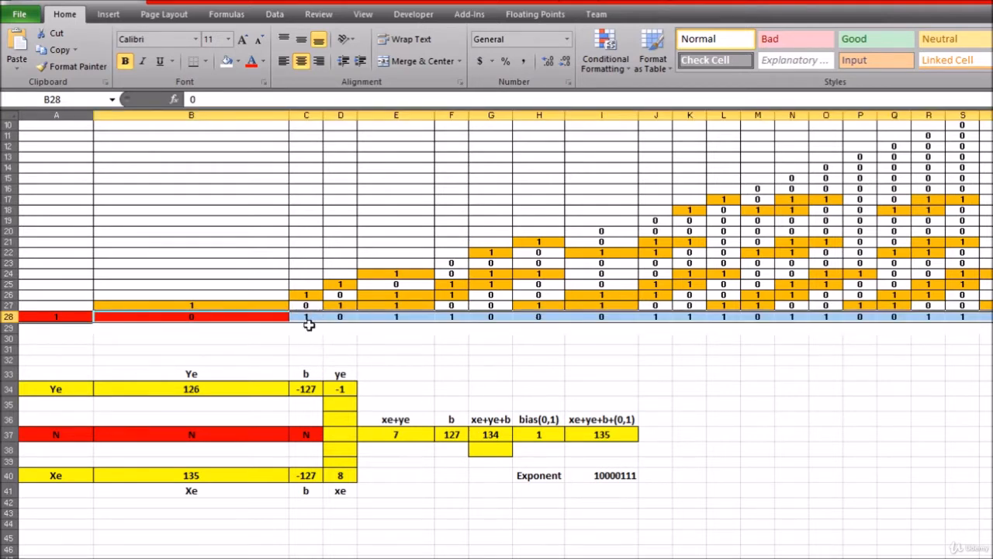
Step: Highlight the product bits in row 28 starting from C28 to compare that mantissa alignment with the one starting at B28
click(307, 311)
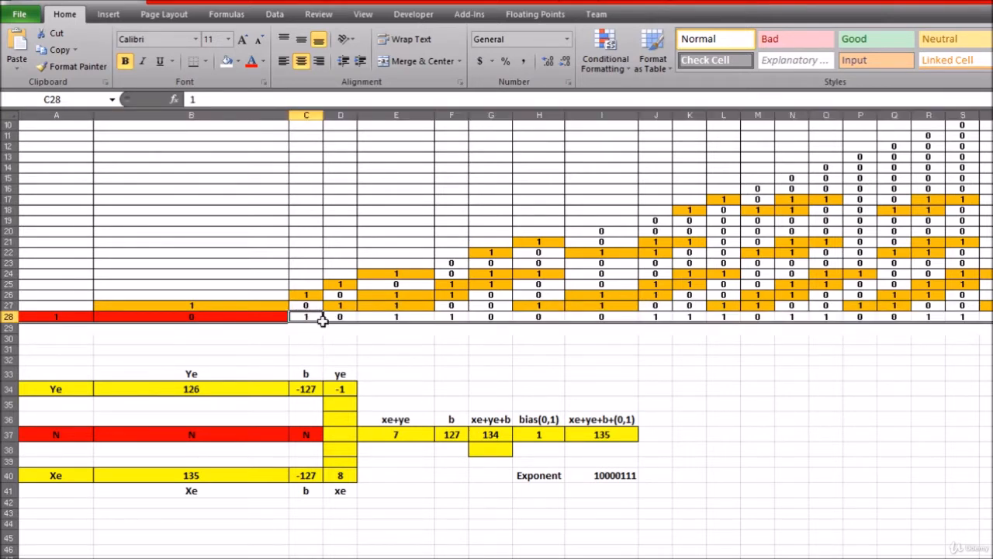
mouse_move(322, 321)
mouse_down()
mouse_move(321, 353)
mouse_move(318, 316)
mouse_move(302, 344)
mouse_move(315, 309)
mouse_move(307, 320)
mouse_up()
click(193, 315)
click(313, 317)
drag(319, 316, 992, 317)
click(247, 339)
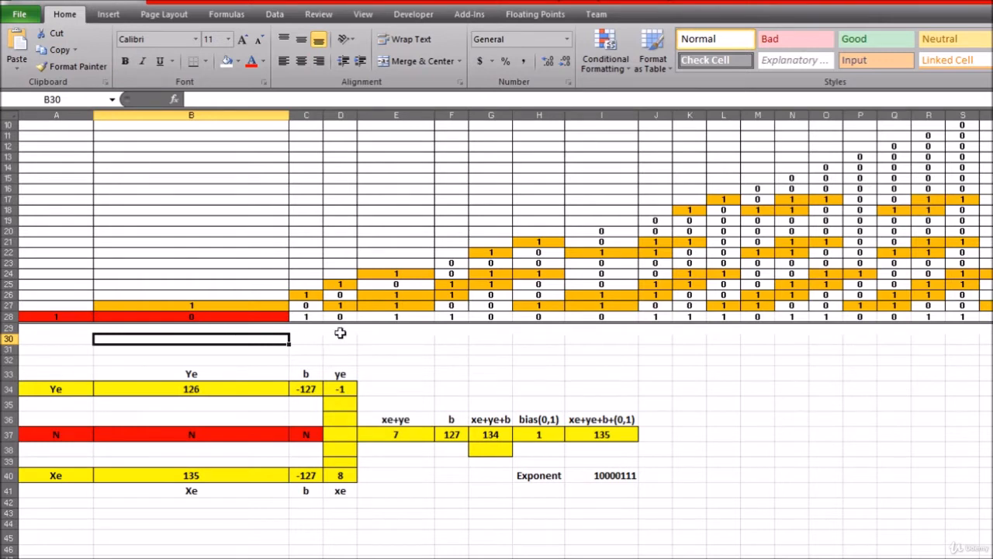
click(181, 321)
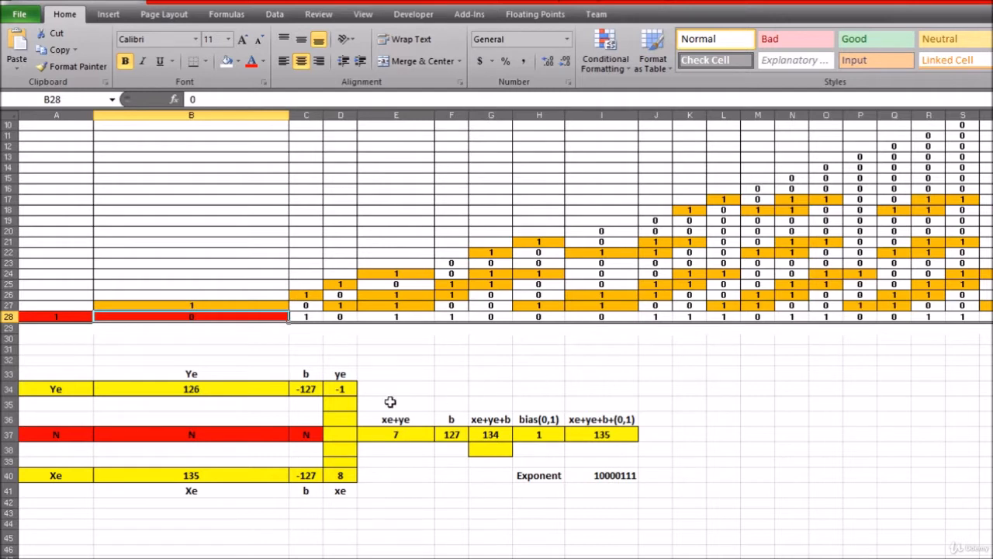
Step: Clear the selection from B28 and examine the product bit in cell C28
click(230, 348)
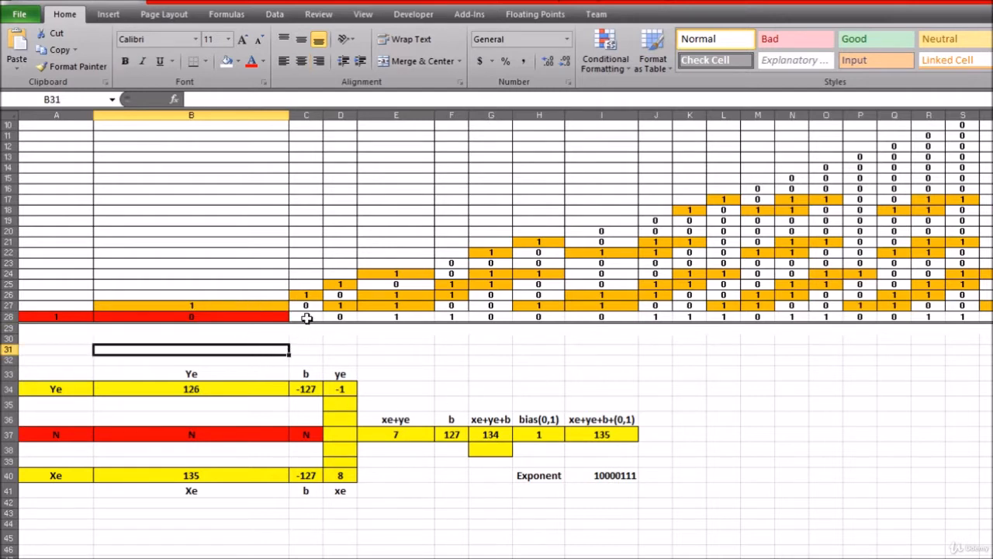
click(307, 318)
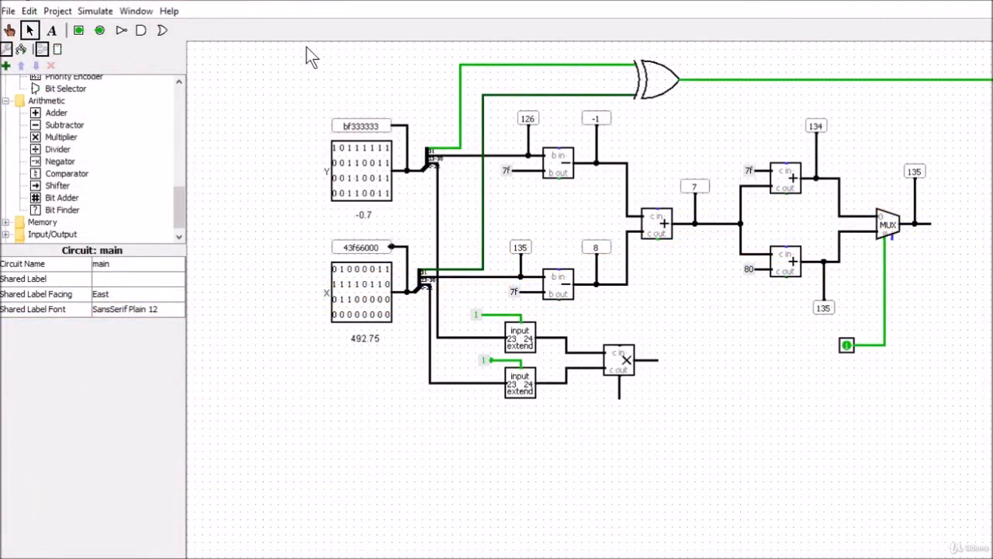
Step: Switch to Logisim, shift the whole circuit to the left, and move the X.Y output register with its splitter closer to the multiplexer
drag(306, 47, 992, 423)
drag(662, 223, 540, 228)
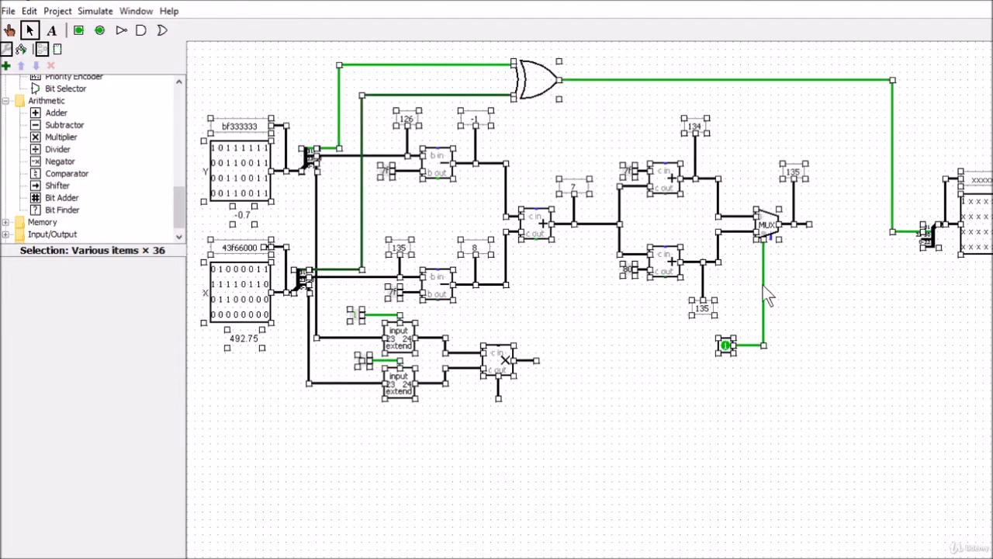
click(871, 153)
drag(862, 74, 992, 377)
drag(992, 242, 957, 242)
click(885, 365)
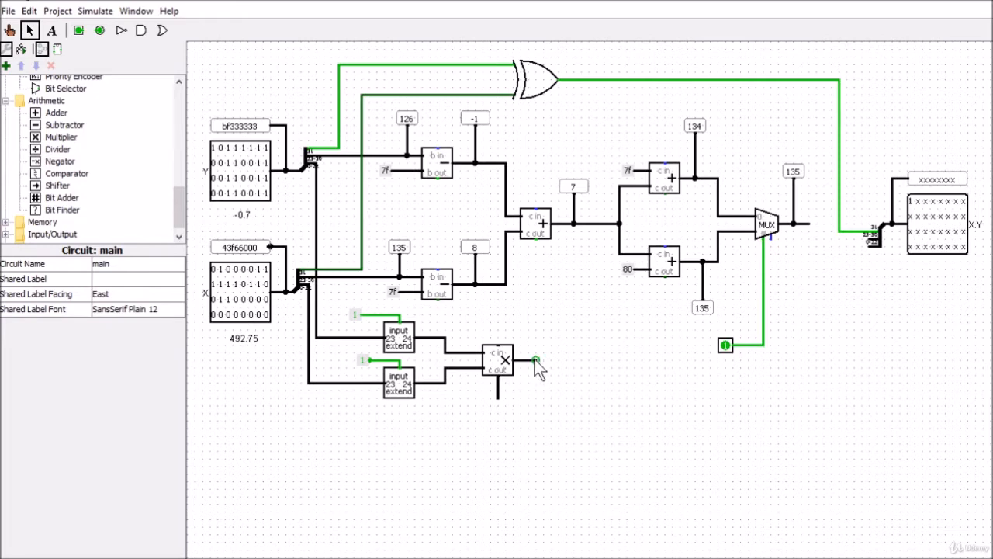
Step: Extend the multiplier's carry-out wire to the right and place a splitter just past its end
drag(535, 360, 540, 359)
drag(500, 403, 519, 409)
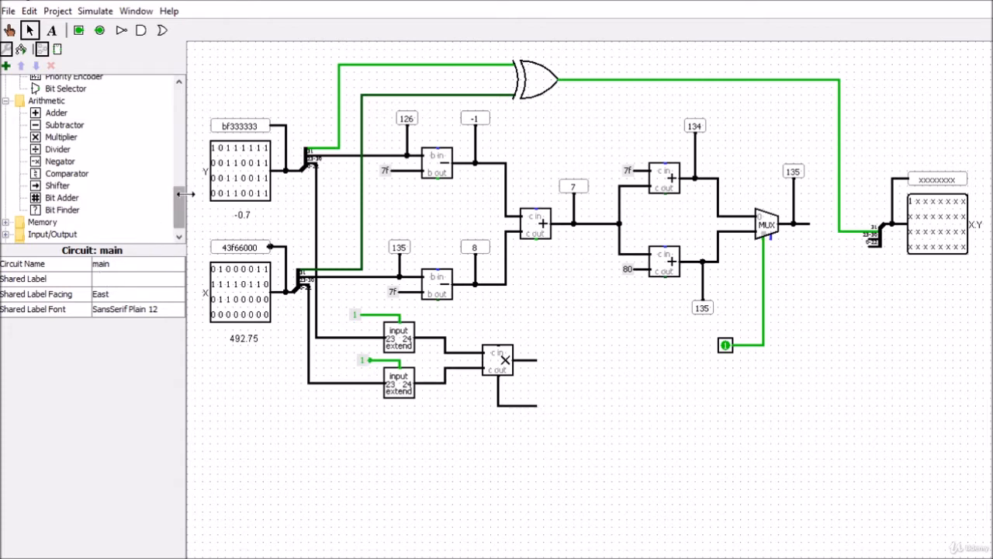
drag(178, 199, 159, 101)
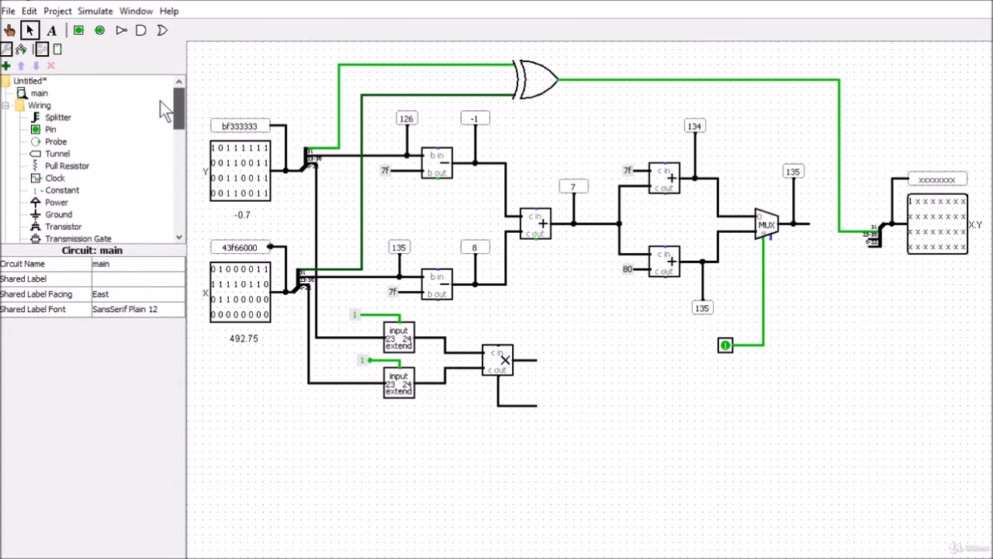
click(50, 119)
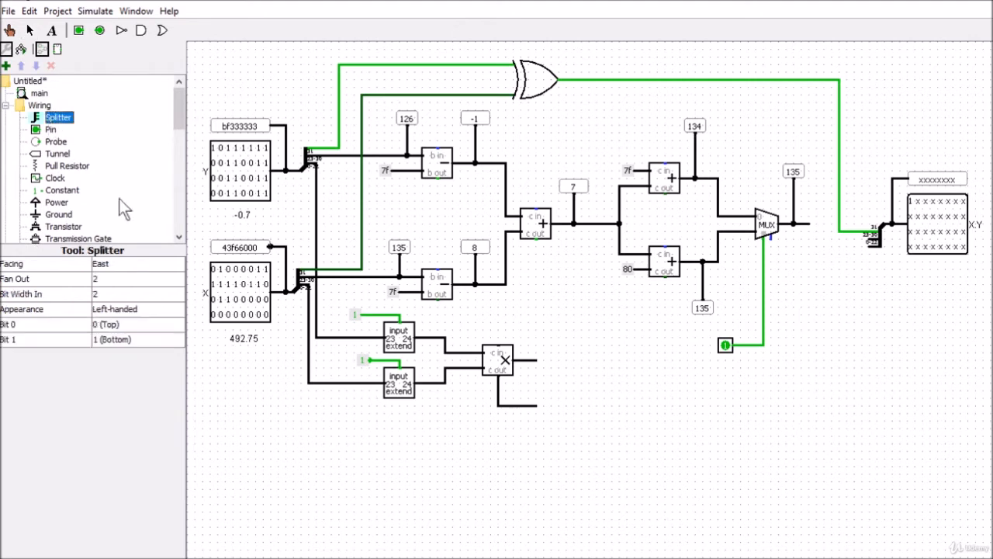
click(554, 407)
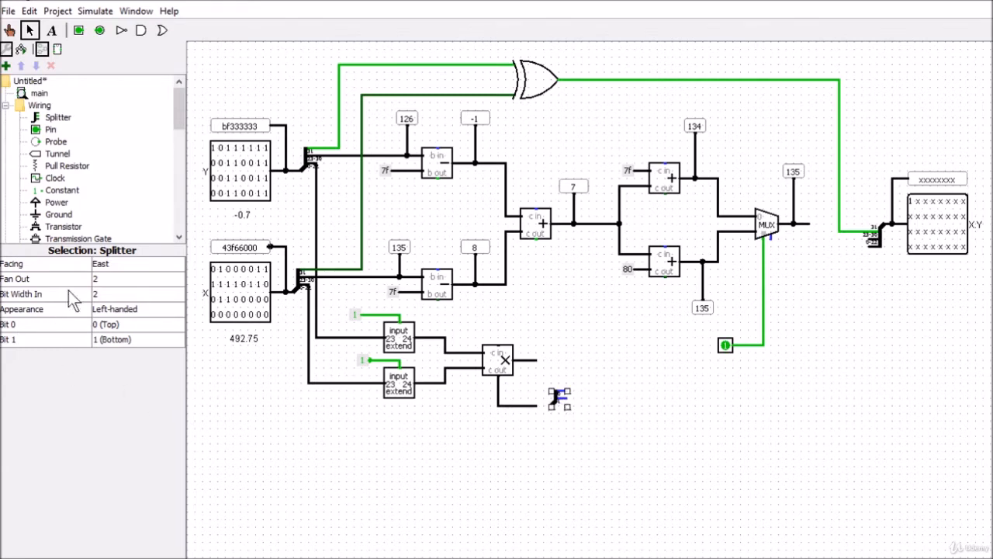
Step: Set the new splitter's input bit width to 24, keeping a fan out of 2
click(101, 298)
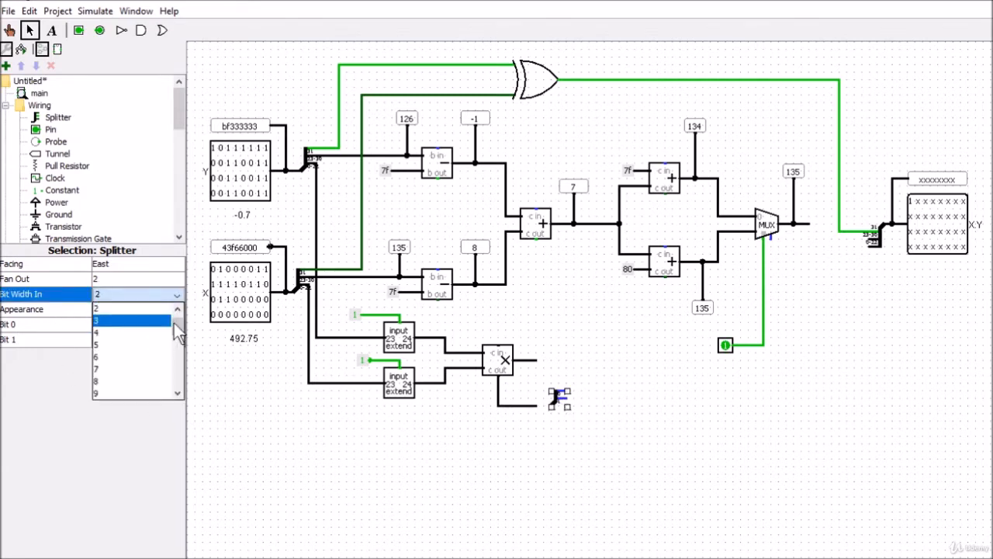
drag(174, 323, 180, 364)
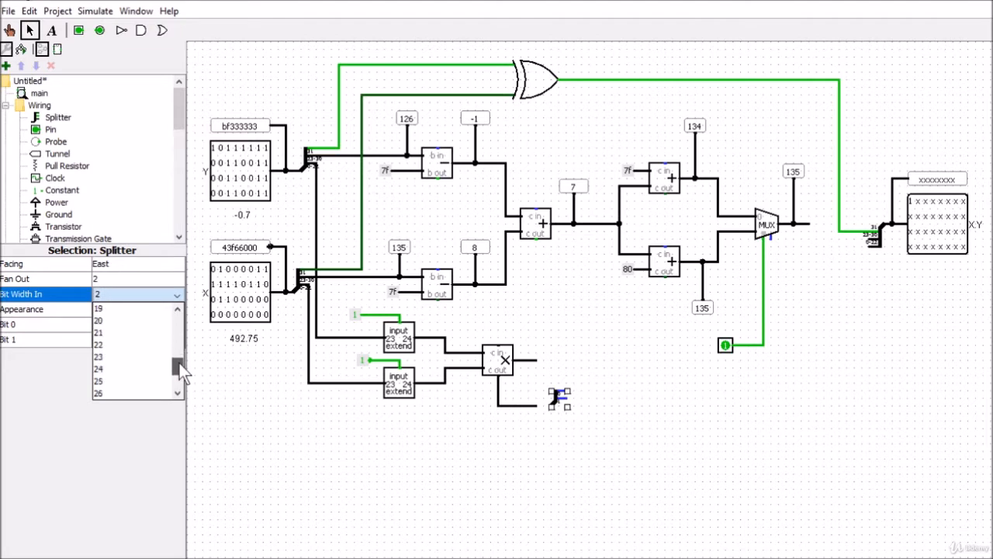
click(145, 372)
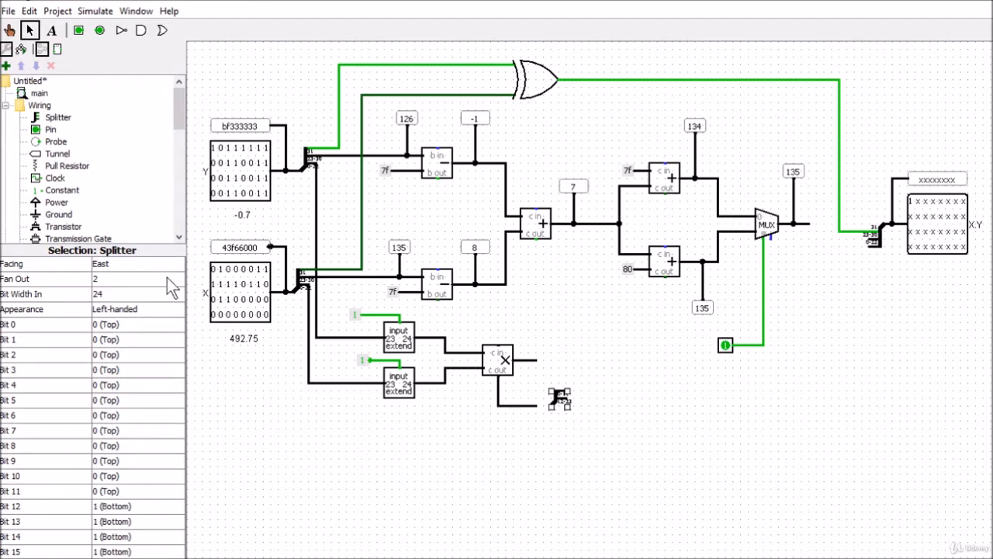
Step: Assign bit 23 of the new splitter to output 0 (Top)
drag(129, 246, 124, 95)
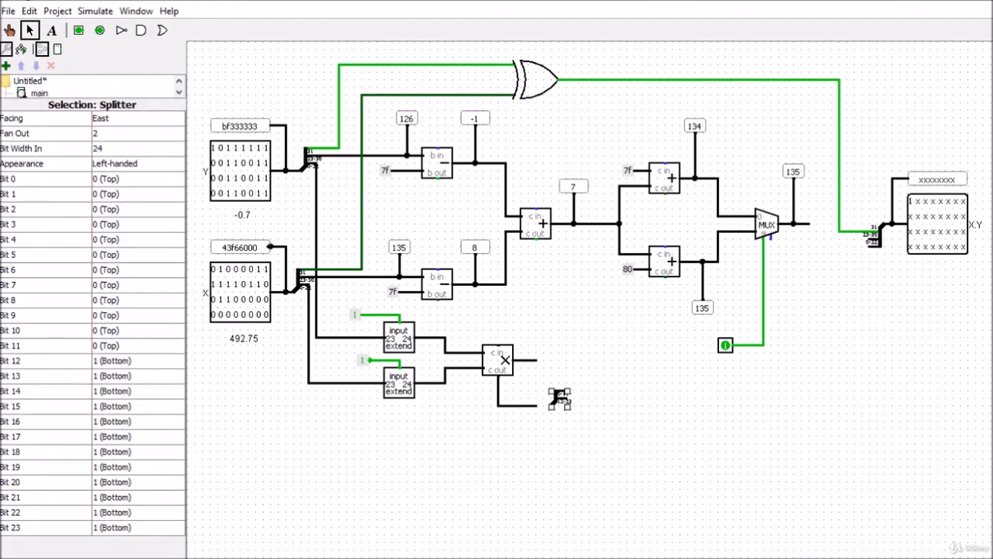
click(110, 533)
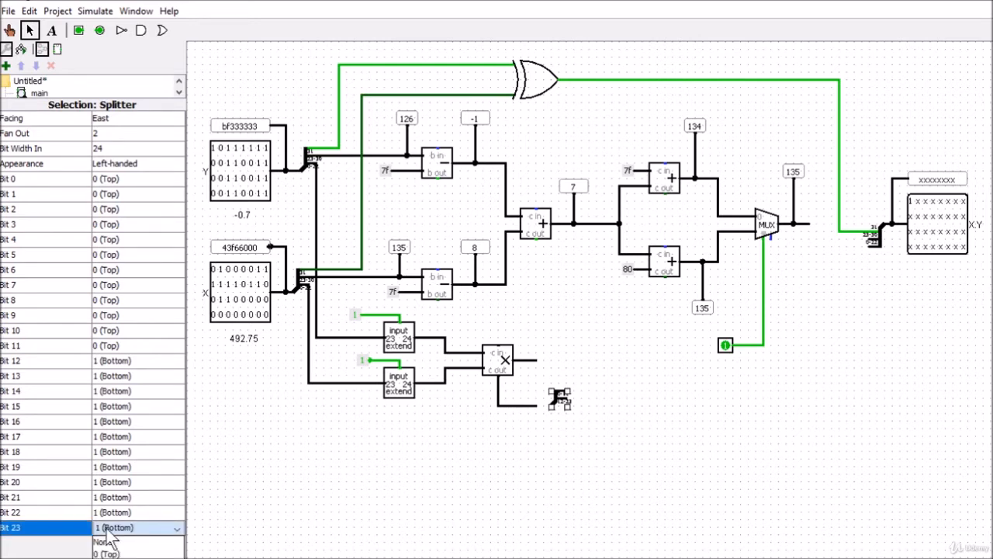
click(101, 553)
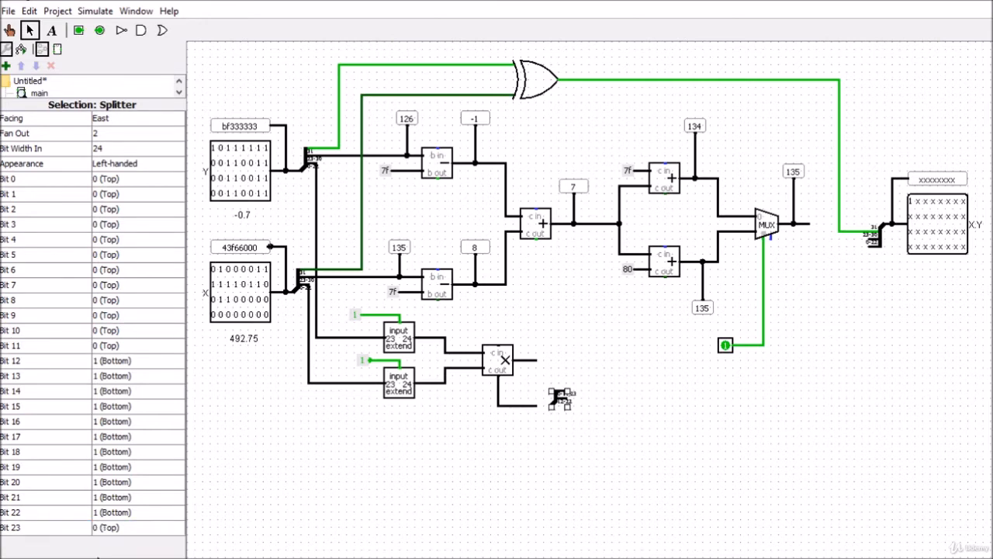
click(110, 513)
click(104, 550)
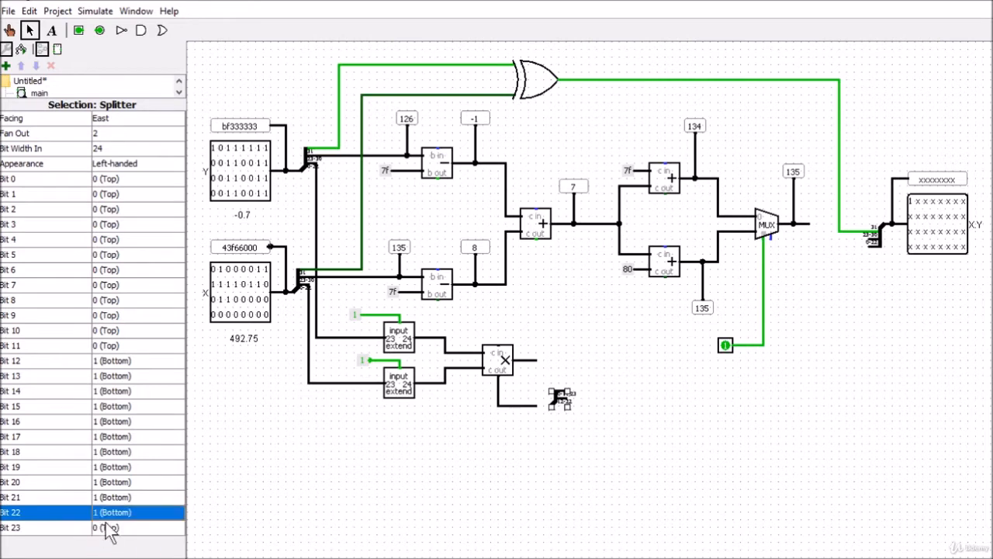
Step: Assign bits 11 down to 0 of the new splitter to output 1 (Bottom)
click(114, 345)
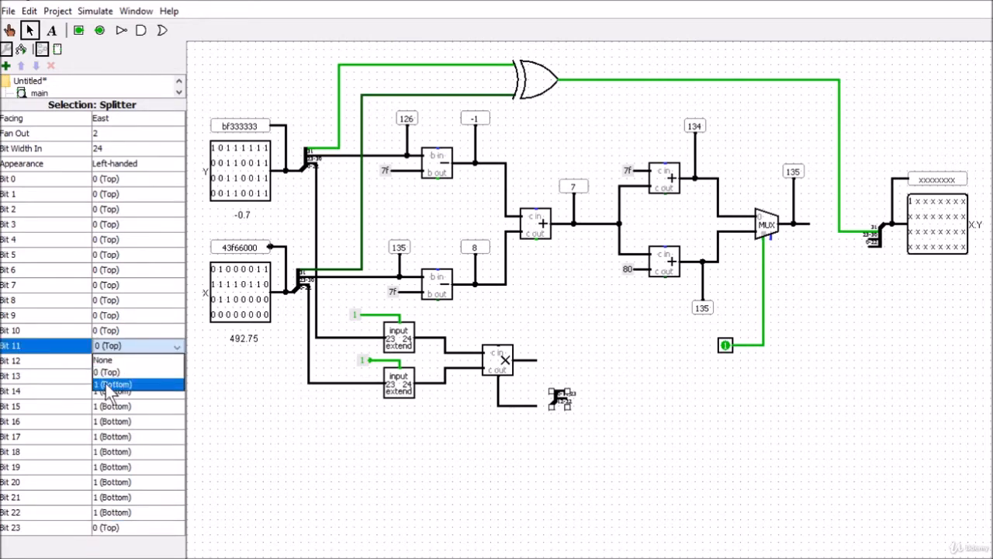
click(109, 384)
click(107, 331)
click(103, 371)
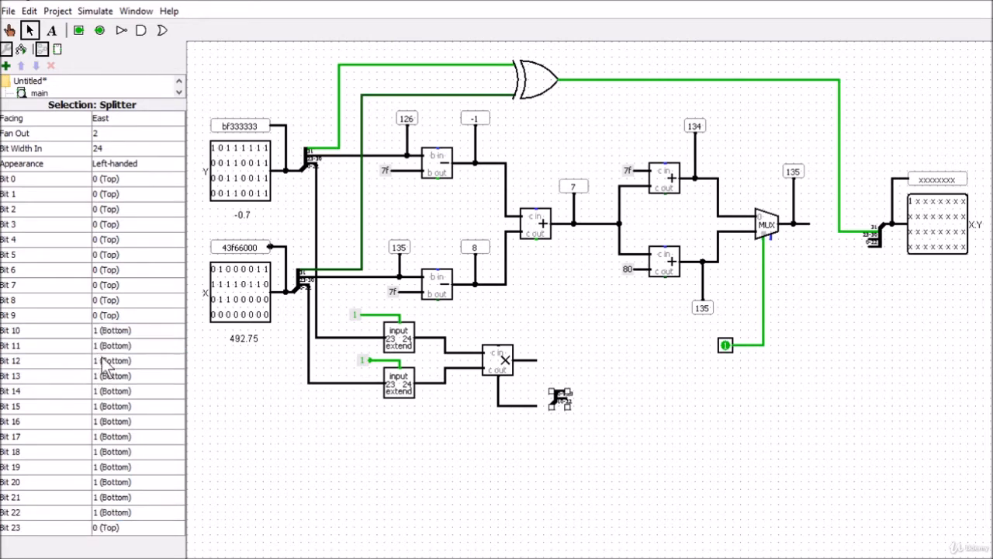
click(107, 315)
click(110, 354)
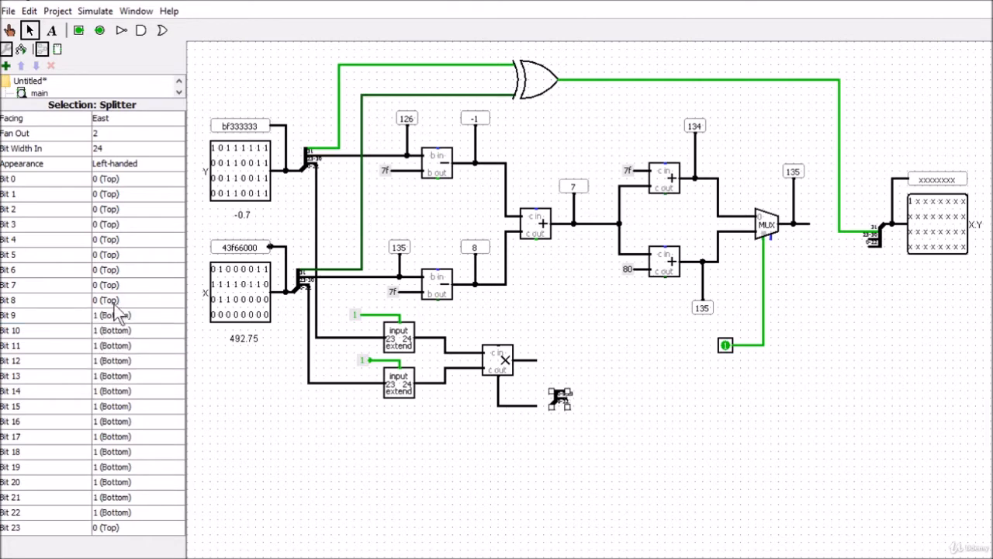
click(109, 299)
click(110, 337)
click(110, 284)
click(110, 323)
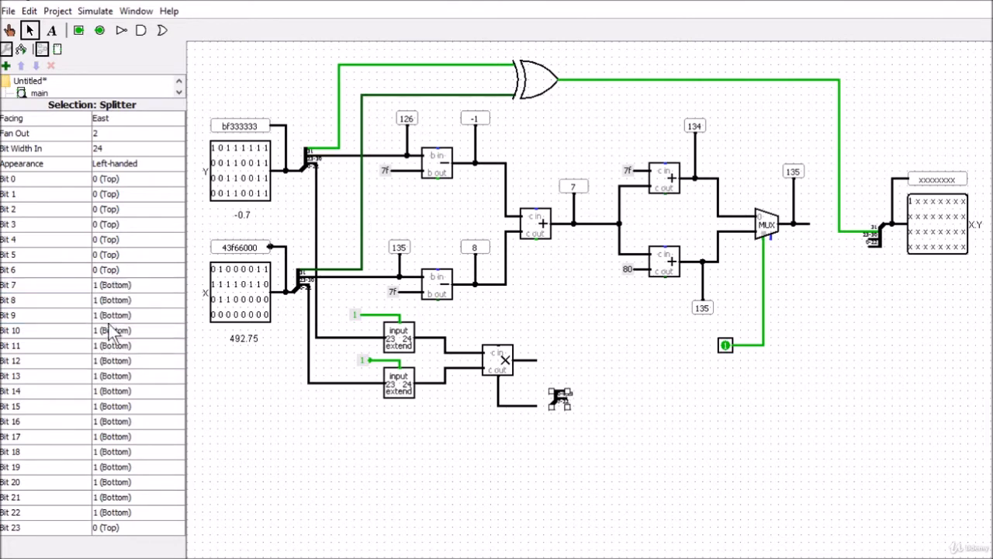
click(108, 269)
click(110, 307)
click(110, 256)
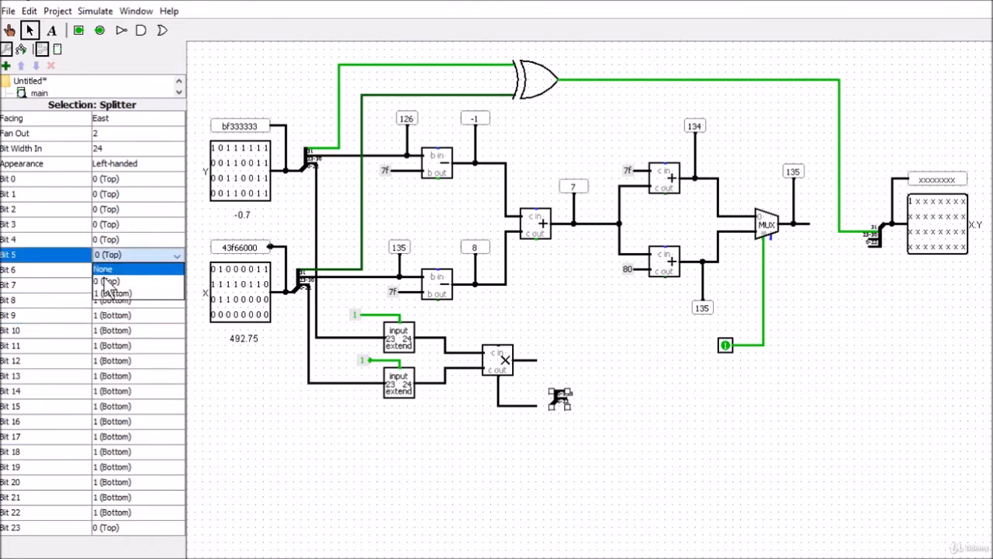
click(110, 293)
click(109, 239)
click(111, 278)
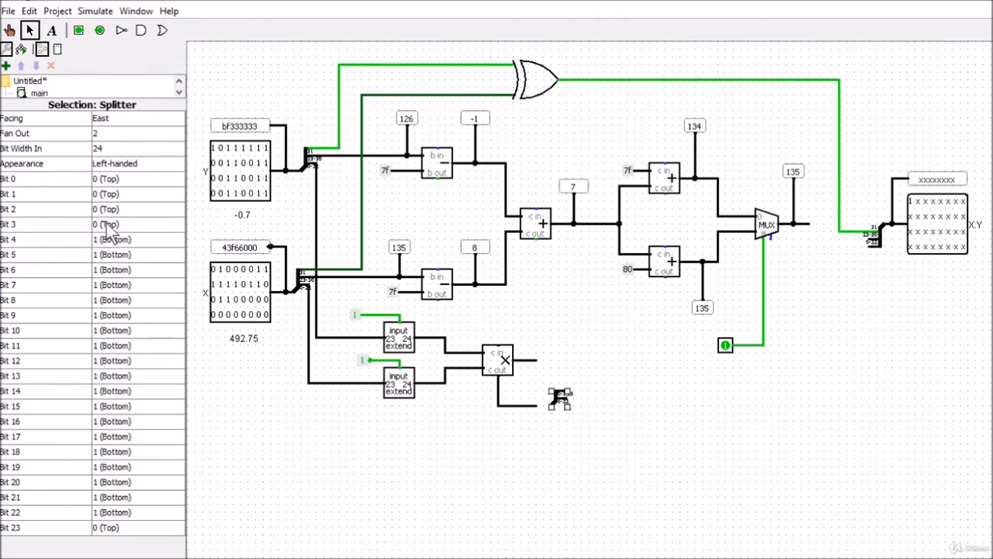
click(110, 224)
click(110, 263)
click(108, 209)
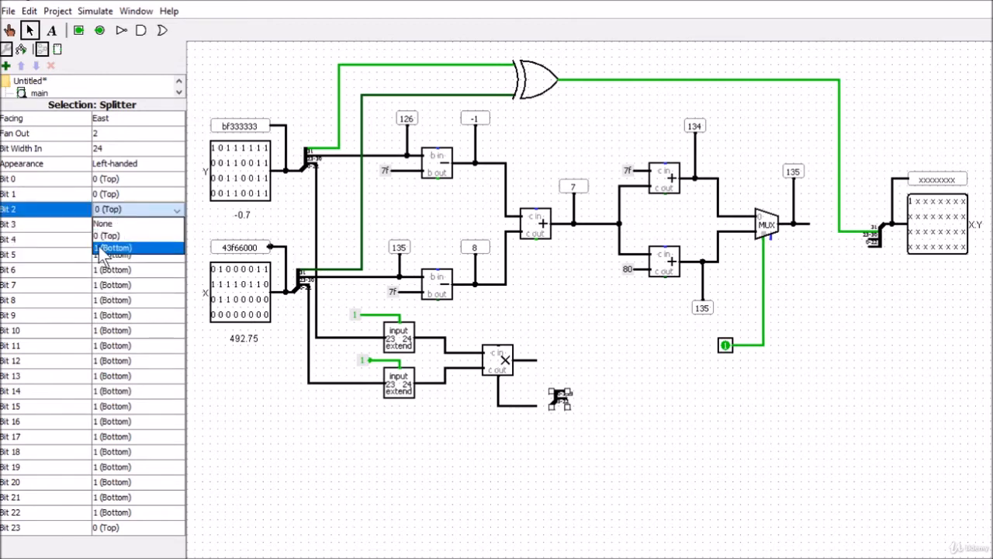
click(104, 247)
click(108, 194)
click(109, 233)
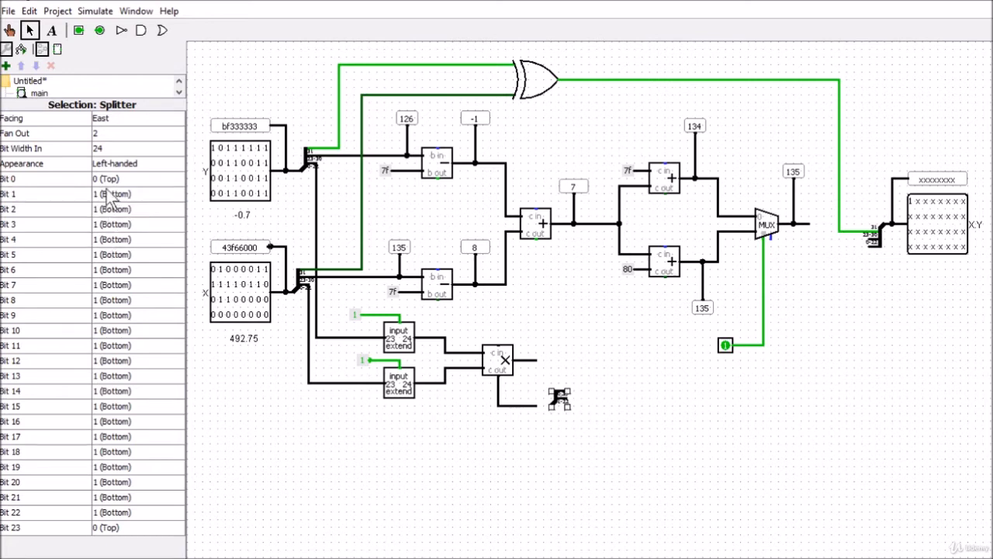
click(110, 178)
click(109, 218)
Step: Connect the splitter's input to the multiplier's carry-out wire and extend a wire from its bit 23 output
drag(551, 405, 531, 406)
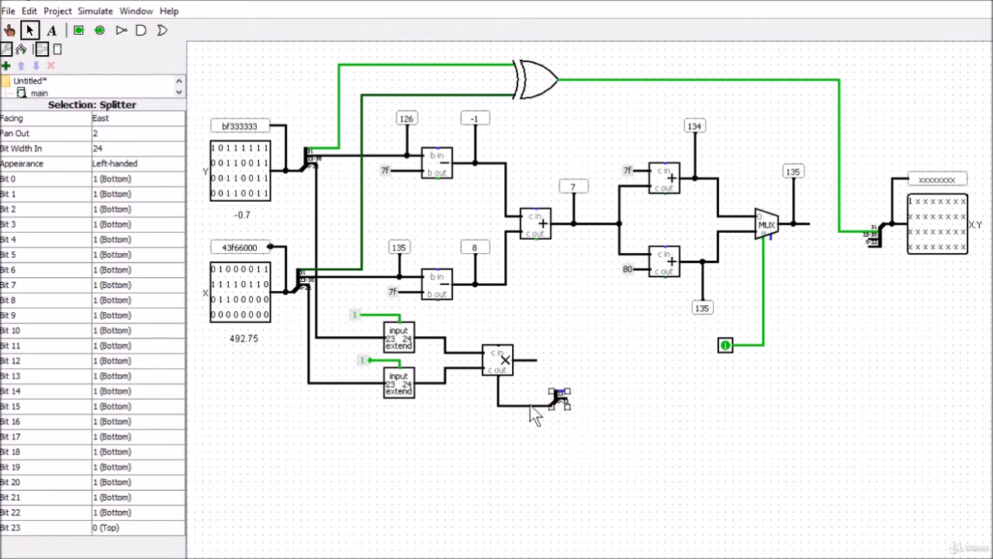
click(596, 433)
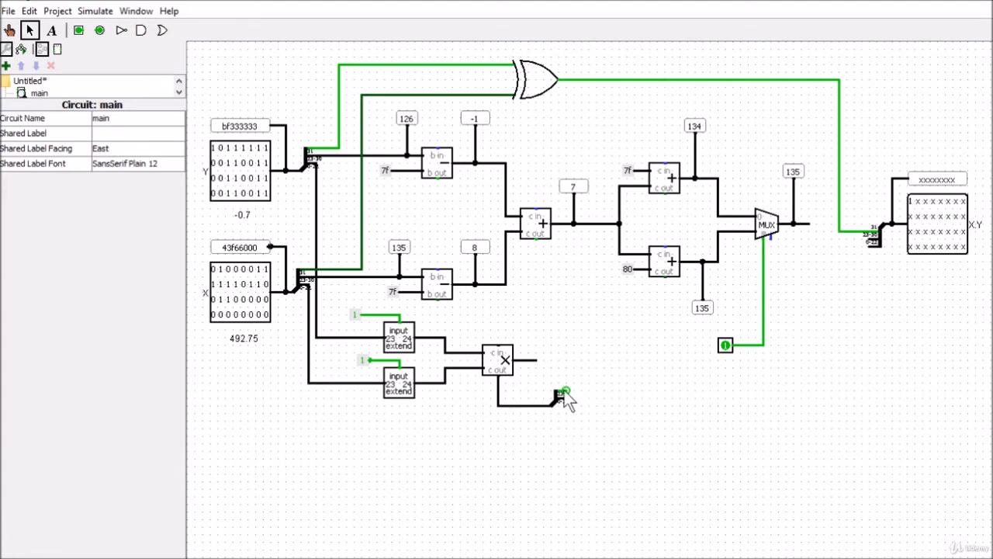
drag(565, 392, 582, 392)
Step: Delete the input pin driving the multiplexer's select line and reroute the loose select wire to the left below the adders
click(724, 345)
key(Delete)
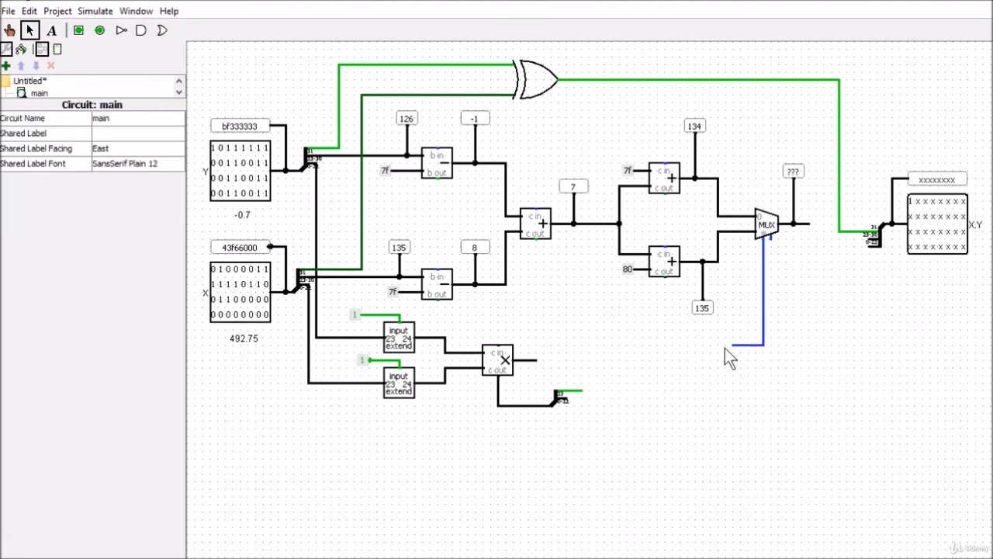
drag(763, 346, 762, 321)
drag(662, 323, 663, 323)
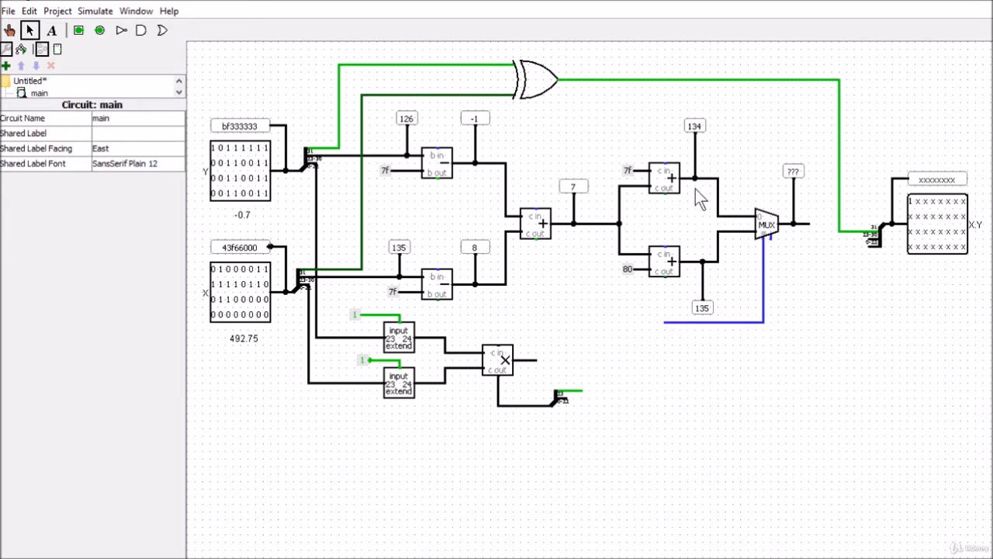
Step: Wire the splitter's bit 23 output to the multiplexer's select line, and the multiplexer's output to the X.Y splitter's 23-30 input
drag(581, 392, 593, 324)
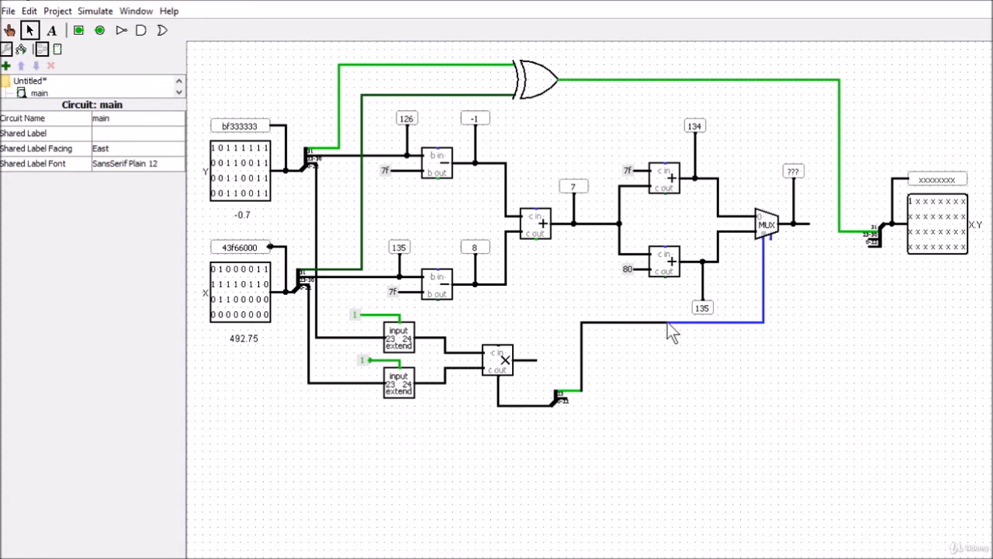
drag(667, 322, 668, 322)
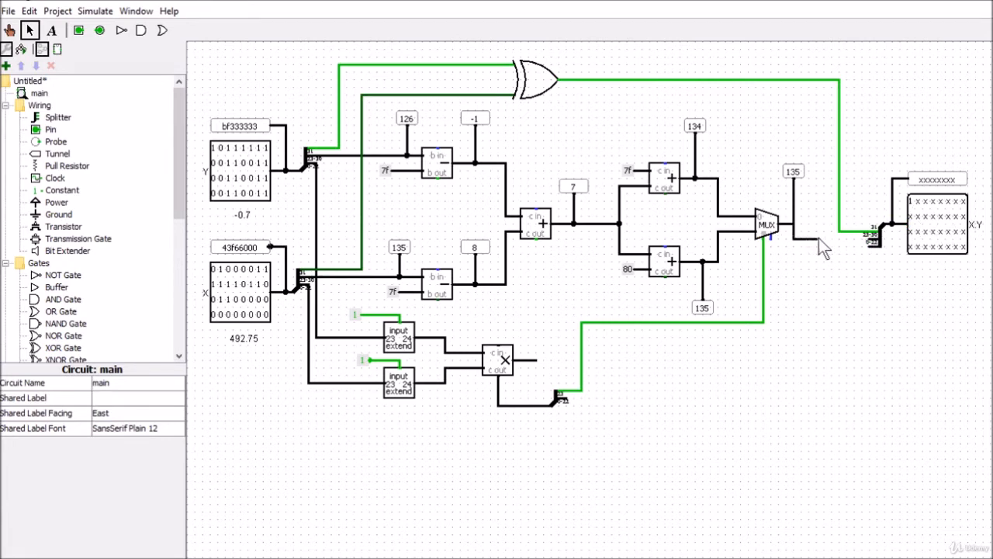
drag(819, 239, 873, 252)
Step: Branch a wire to the right off the multiplier's carry-out and connect it to a new Bit Extender
drag(497, 382, 645, 381)
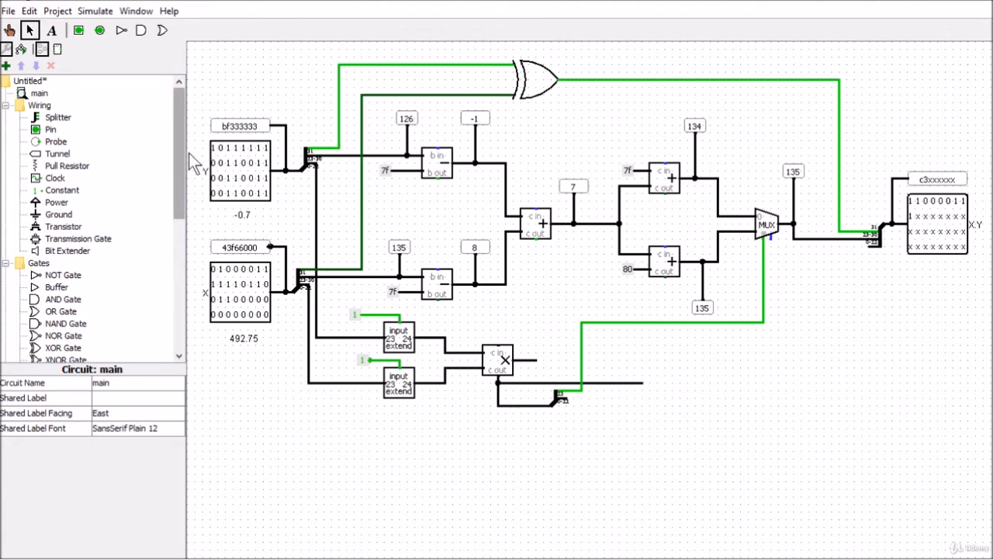
mouse_move(180, 158)
mouse_down()
mouse_move(179, 243)
mouse_move(180, 155)
mouse_up()
click(67, 250)
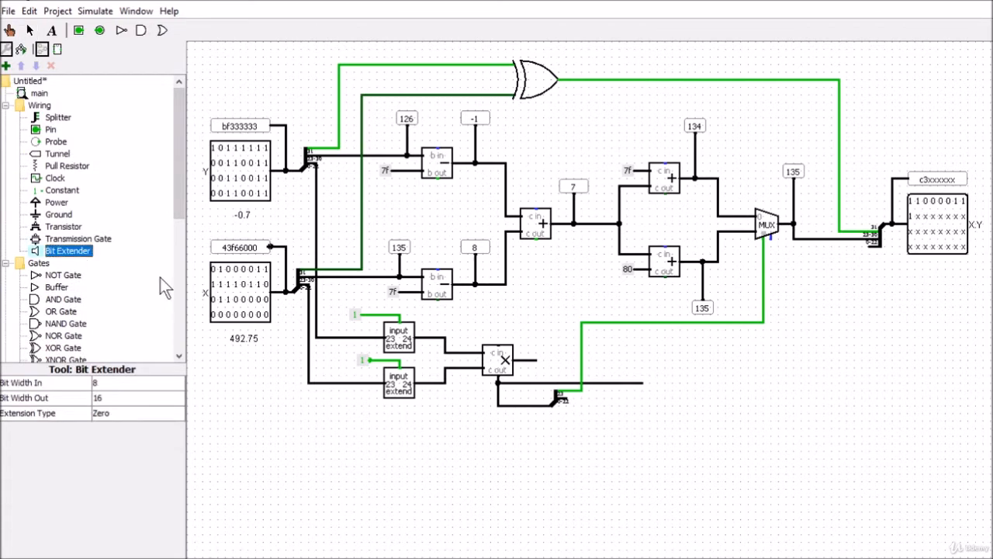
click(689, 384)
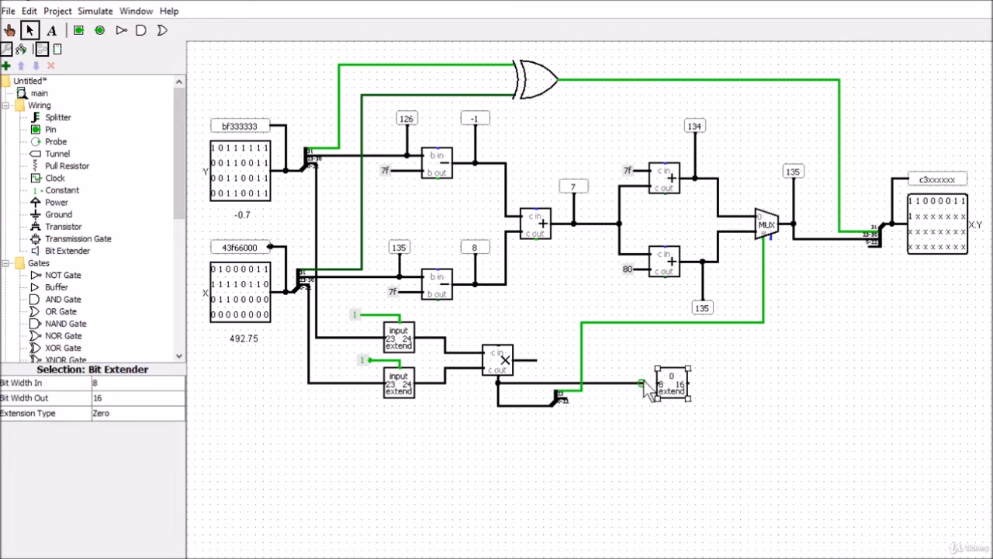
drag(651, 380, 659, 381)
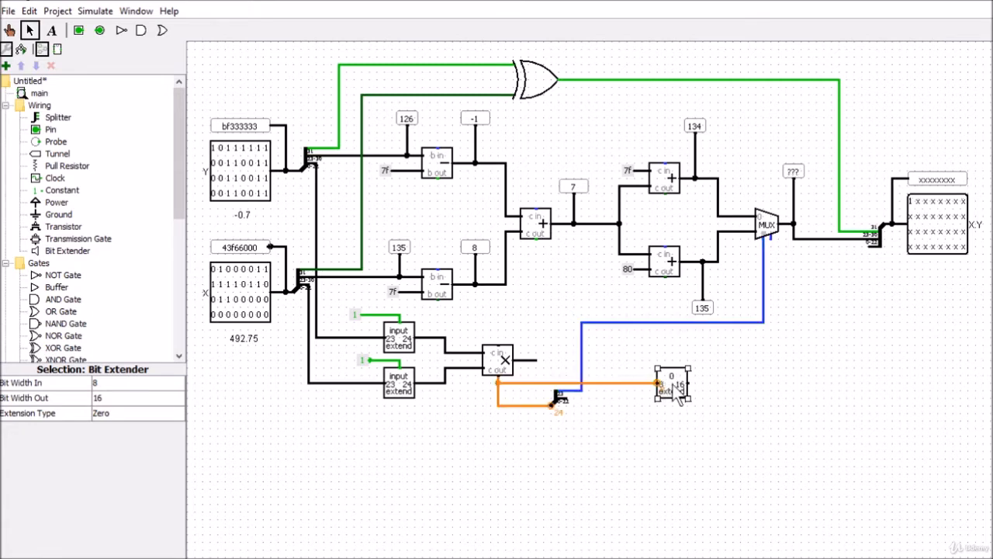
Step: Set the new Bit Extender's input bit width to 24
click(122, 383)
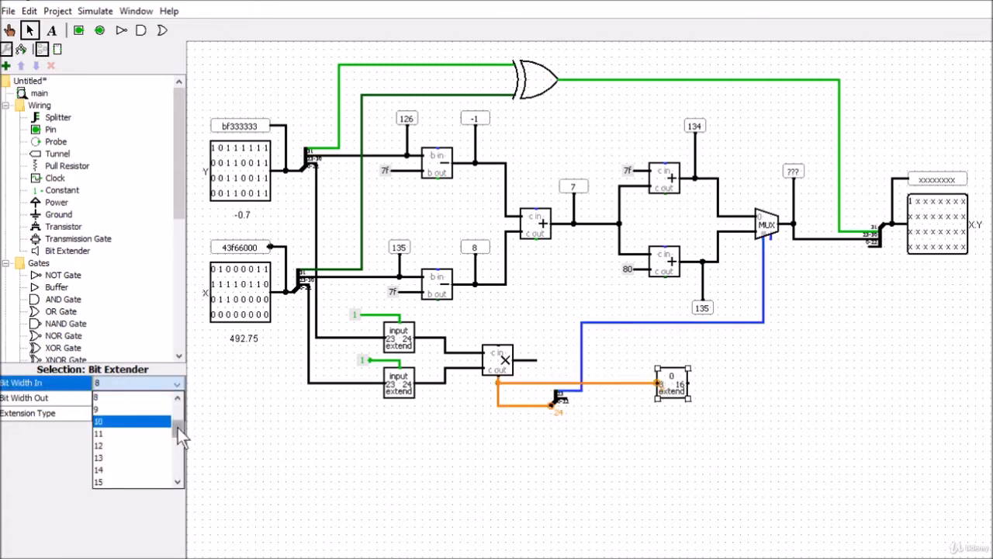
drag(178, 428, 179, 458)
click(115, 444)
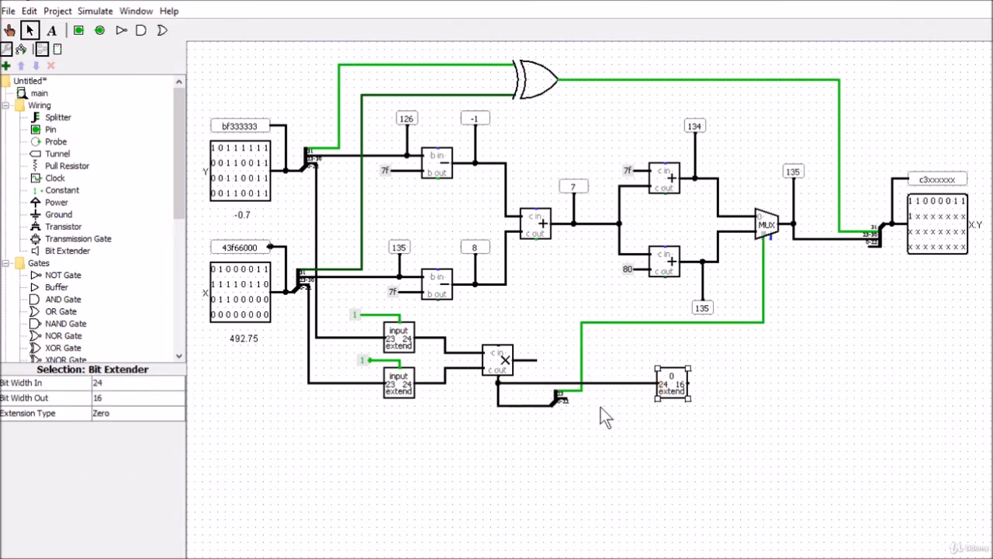
Step: Set the selected Bit Extender's output bit width to 23 and shift it slightly left along its wire
click(111, 398)
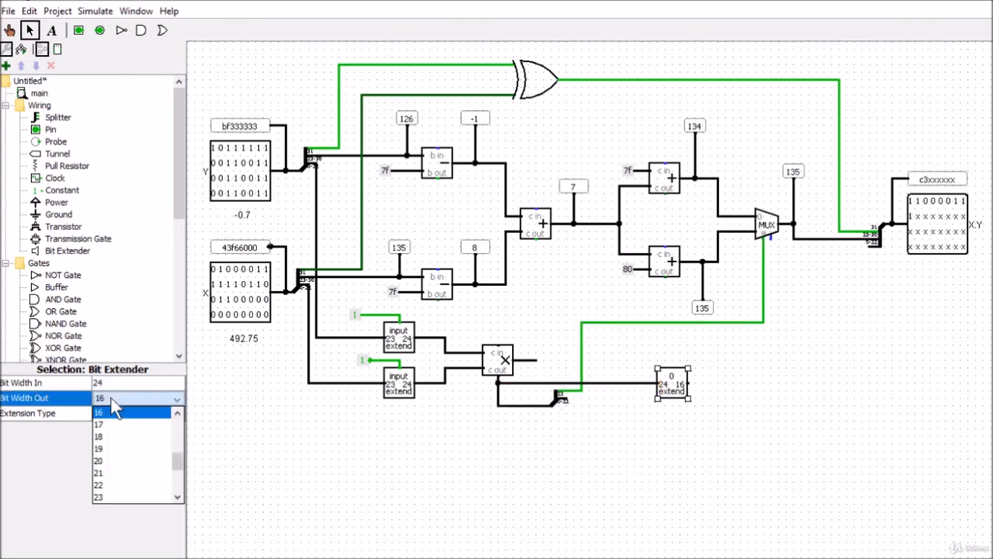
click(123, 496)
click(629, 462)
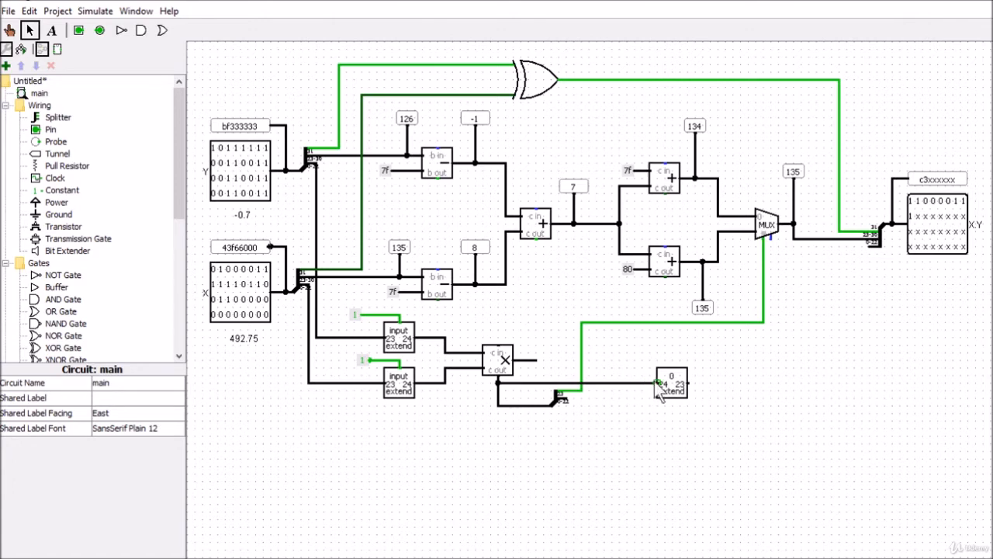
drag(670, 381, 648, 381)
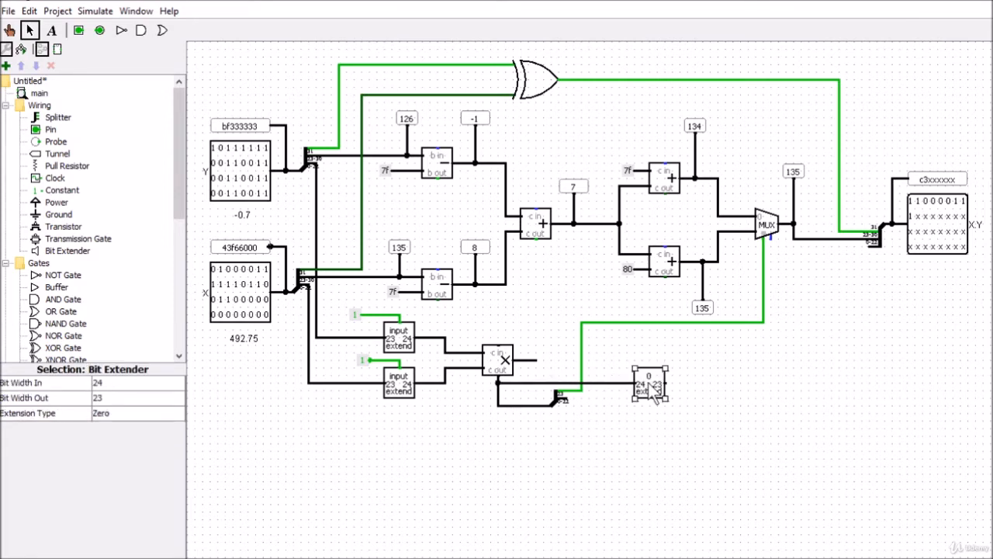
click(750, 423)
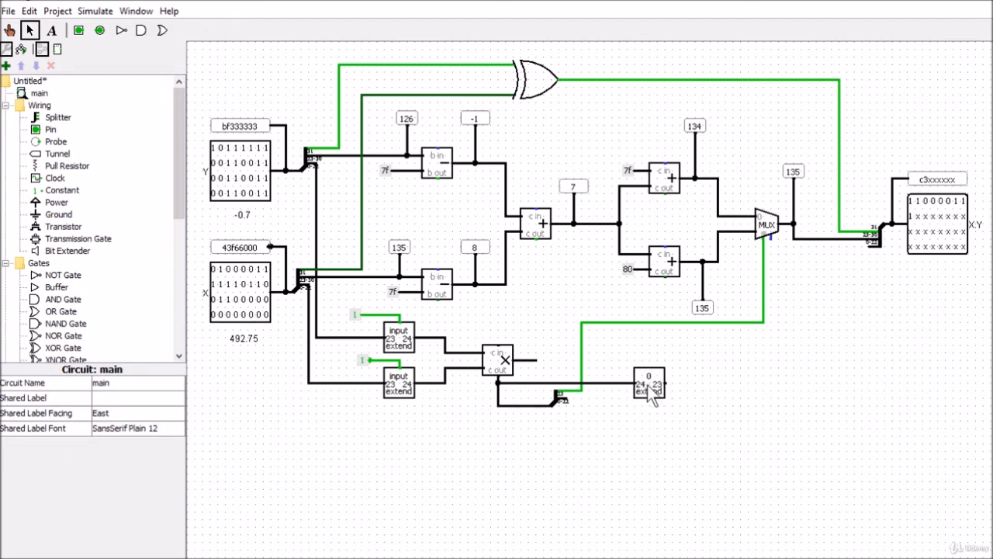
Step: Extend a wire to the right from the Bit Extender's output and attach a south-facing Probe above it
drag(665, 382, 703, 383)
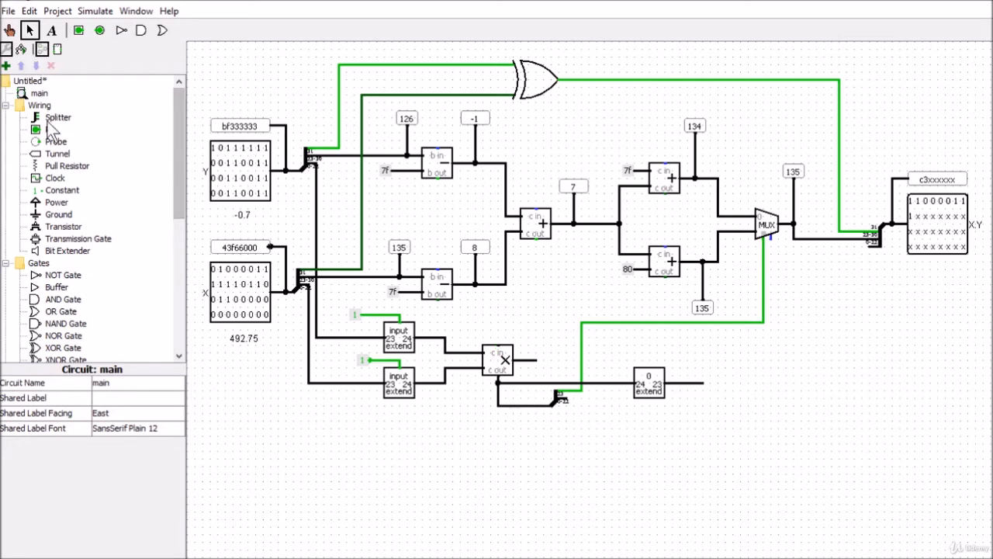
click(56, 142)
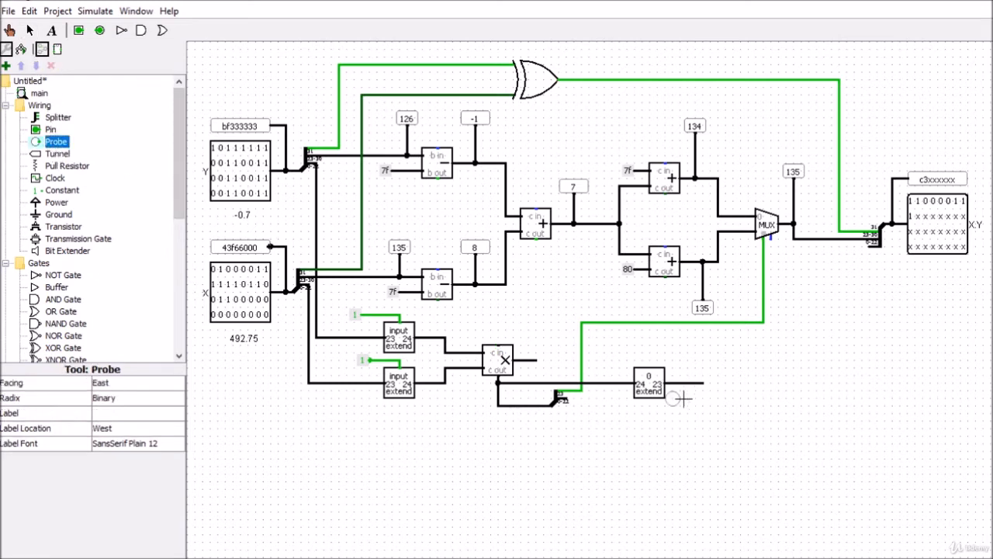
click(690, 353)
click(144, 386)
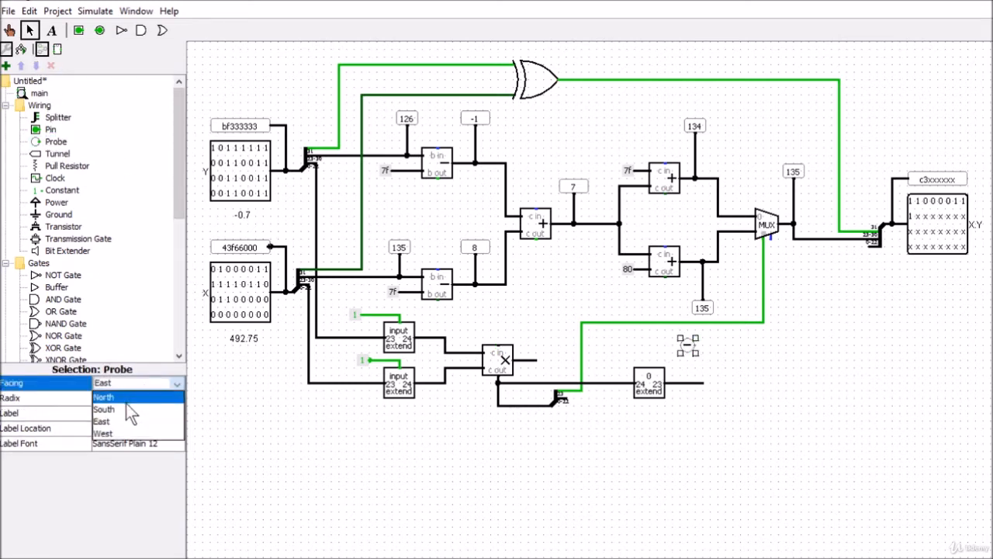
click(127, 406)
drag(697, 349, 697, 382)
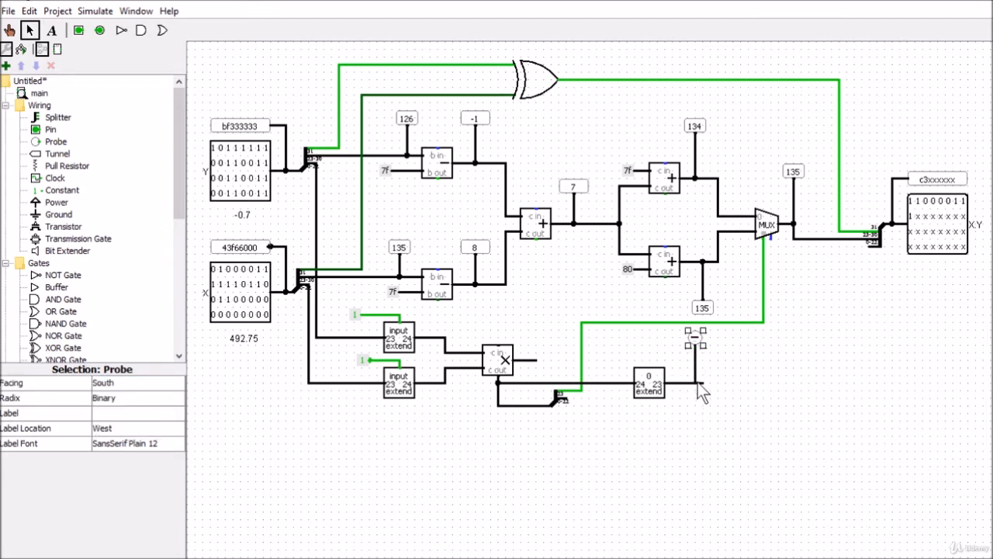
click(755, 391)
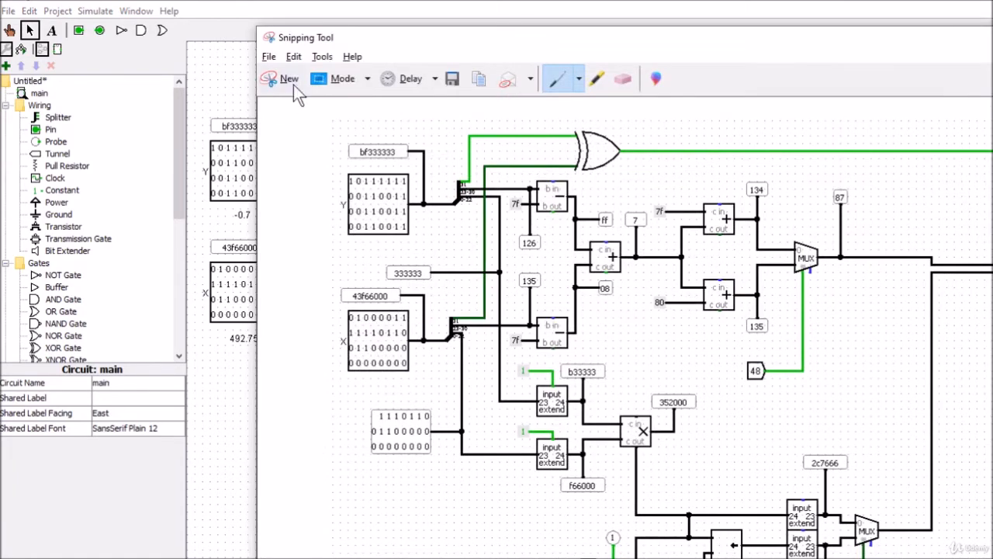
Step: Switch to Snipping Tool, capture a snip of the new Probe's binary value, and move the snip window aside
click(289, 81)
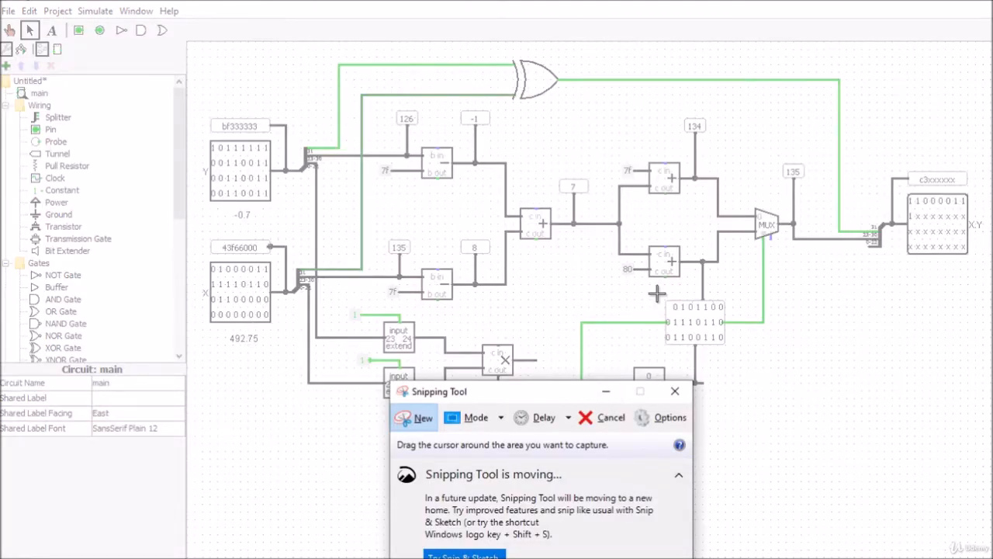
drag(656, 290, 743, 356)
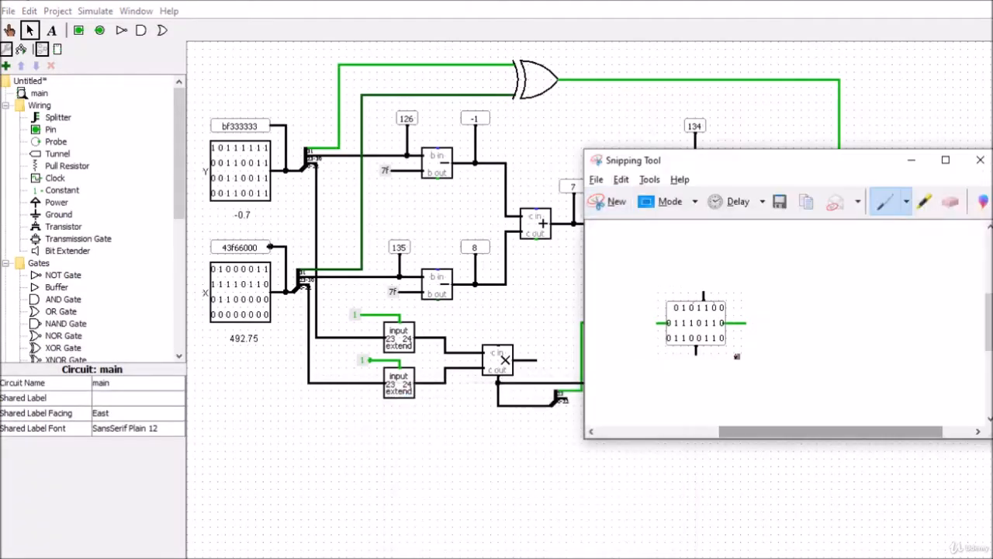
drag(710, 161, 0, 347)
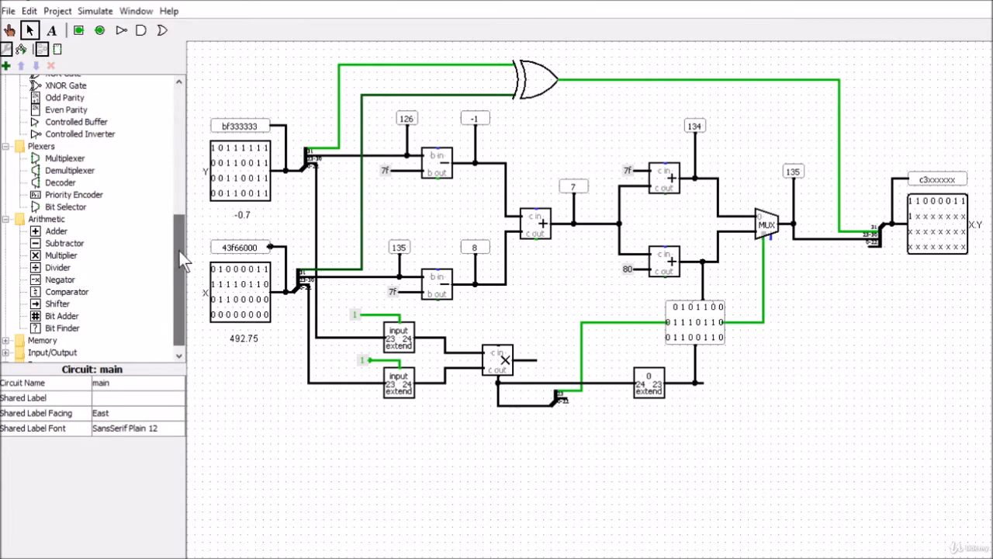
Step: Place a Shifter below the 24-to-23 Bit Extender and wire its data input to the multiplier's carry-out line
mouse_move(179, 252)
mouse_down()
mouse_move(167, 179)
mouse_move(167, 253)
mouse_up()
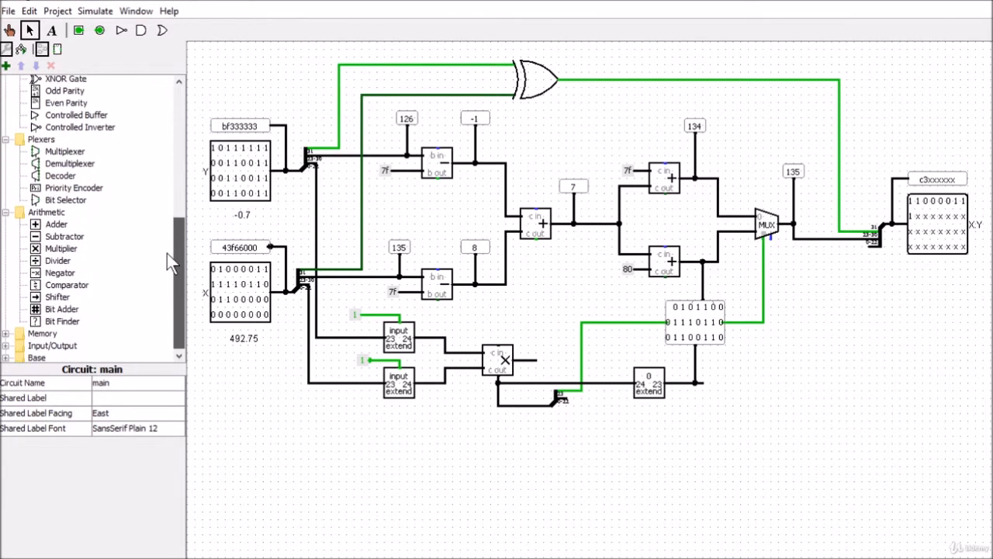
click(53, 298)
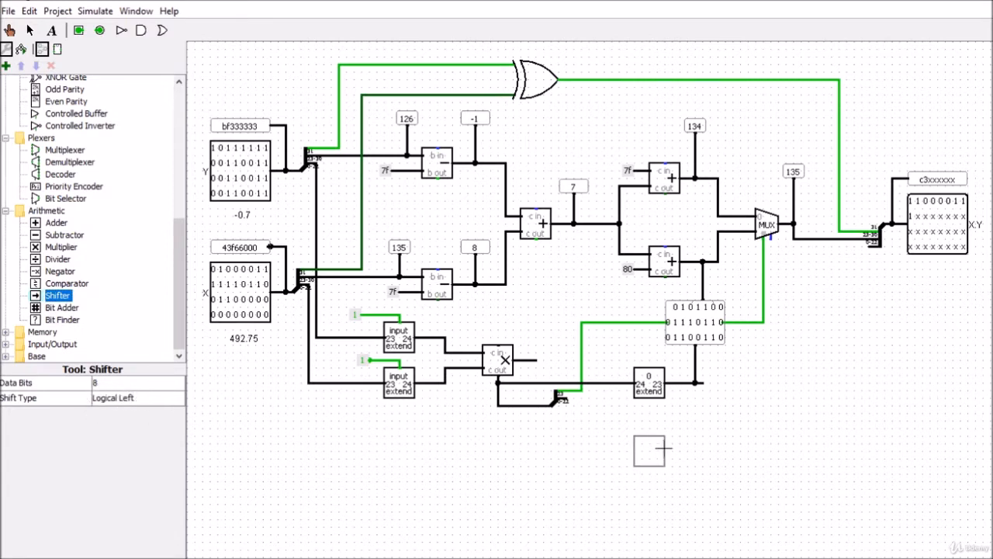
click(660, 451)
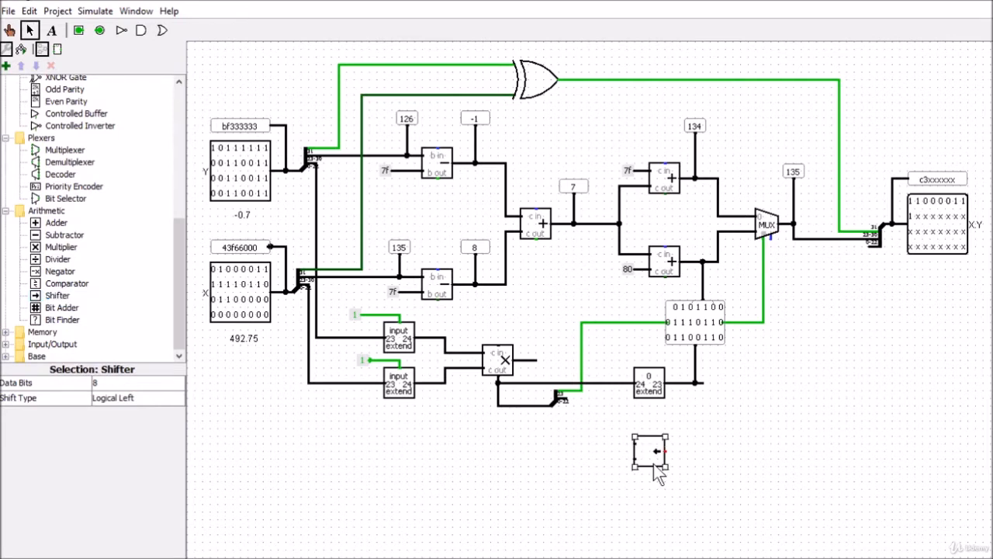
drag(655, 464, 656, 443)
drag(498, 395, 522, 407)
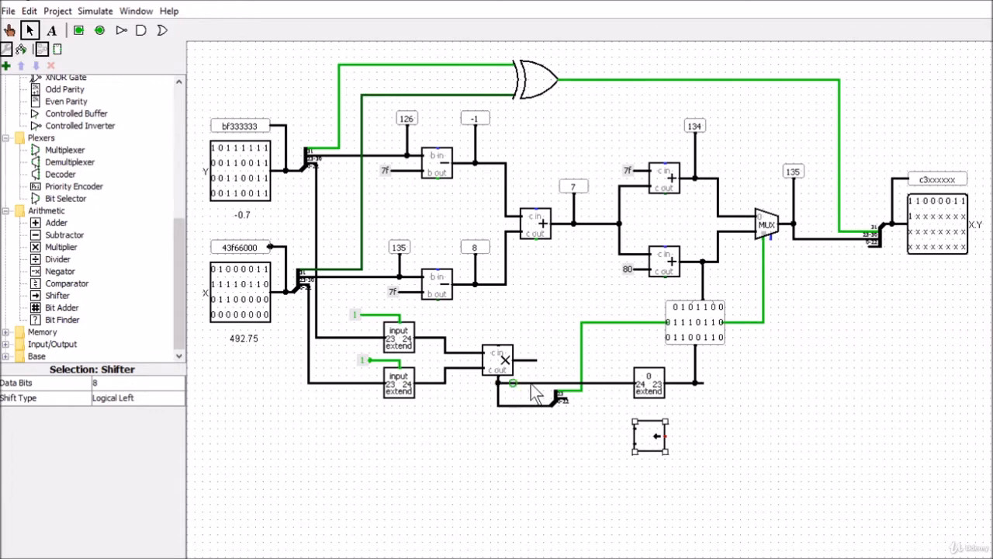
drag(605, 383, 638, 438)
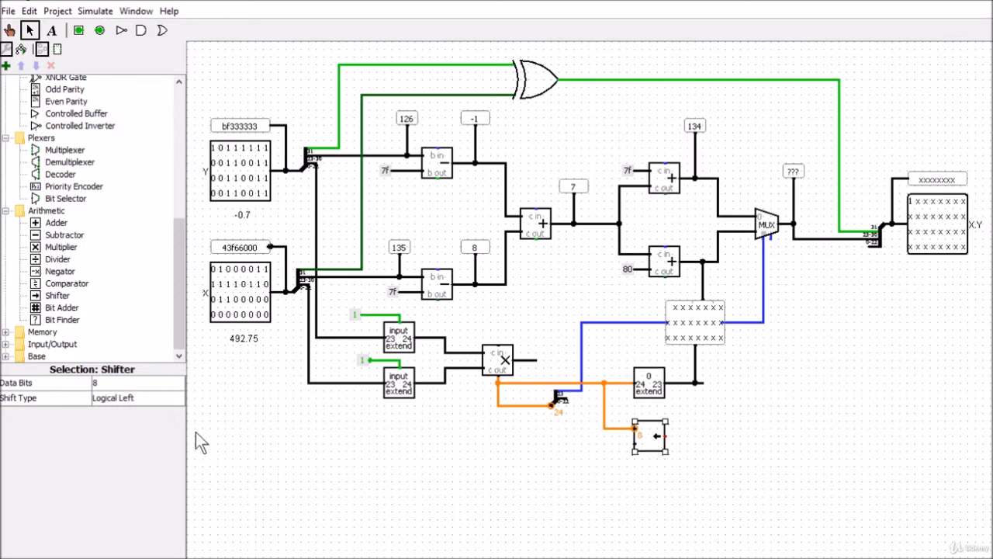
Step: Set the Shifter's data bits to 24
click(124, 381)
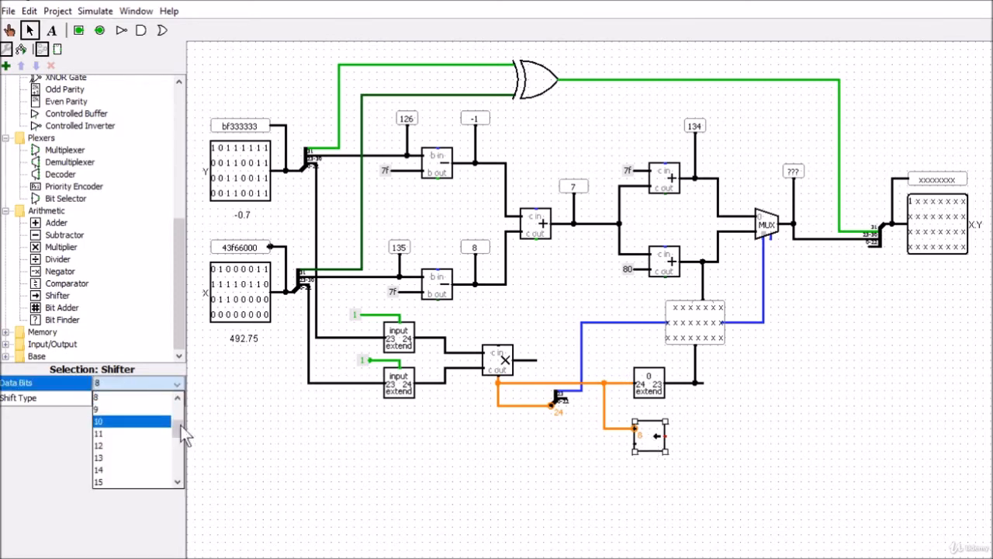
drag(176, 431, 176, 455)
click(132, 470)
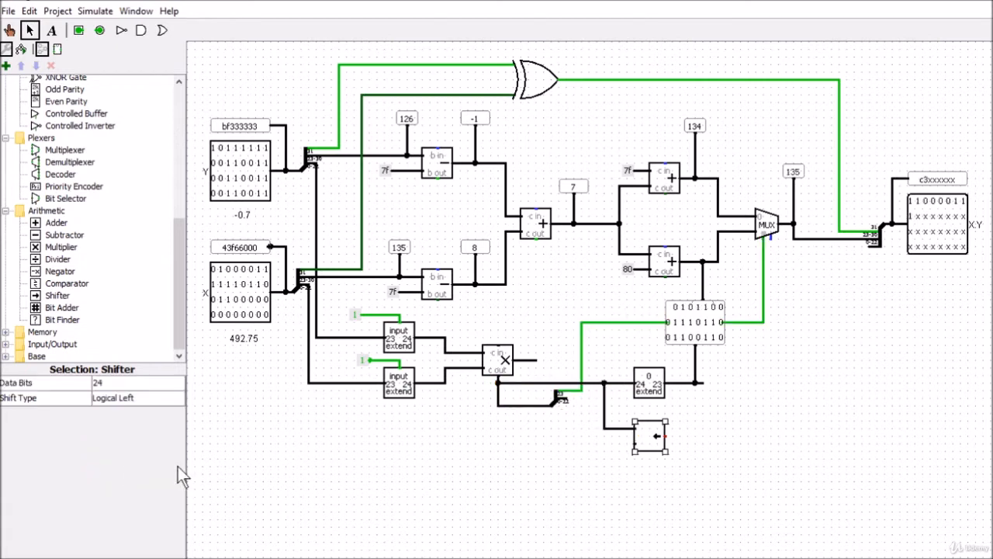
Step: Draw a short stub from the Shifter's distance input and branch the splitter's bit 23 line downward beside it
drag(604, 428, 634, 426)
drag(635, 448, 584, 443)
drag(582, 443, 605, 445)
drag(582, 399, 587, 457)
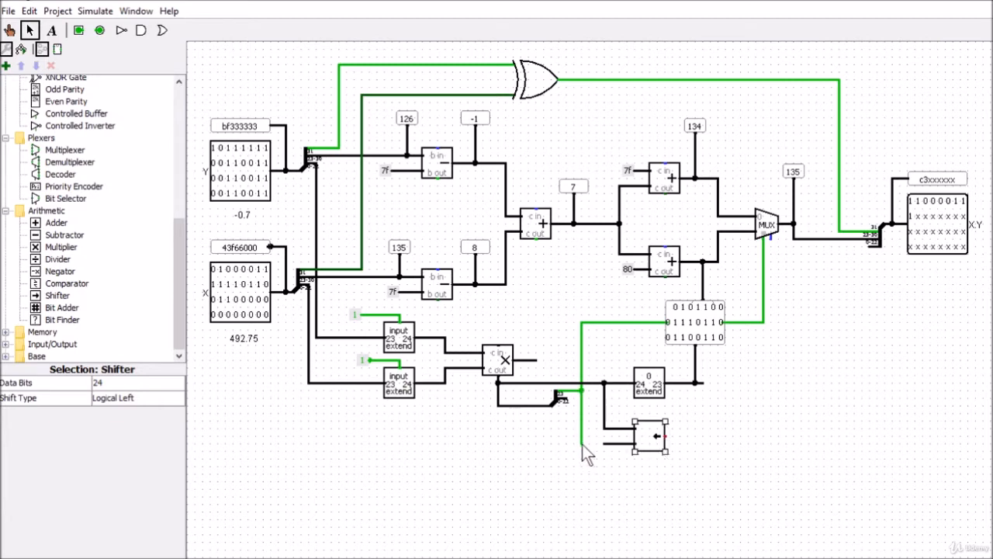
mouse_move(582, 445)
mouse_down()
mouse_move(628, 442)
mouse_move(580, 446)
mouse_up()
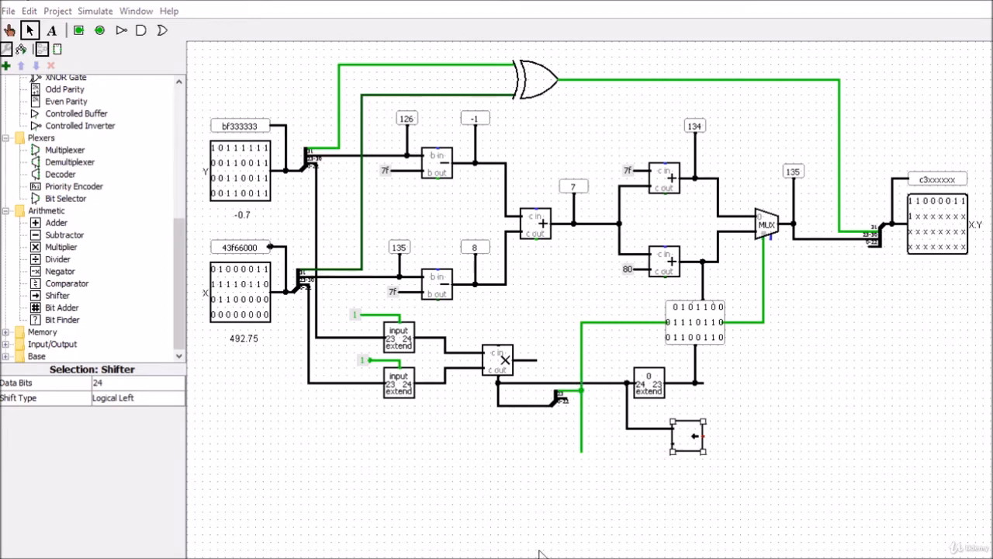
Step: Remove the stub at the Shifter's distance input and move the Shifter further right to make room before it
click(650, 459)
click(684, 433)
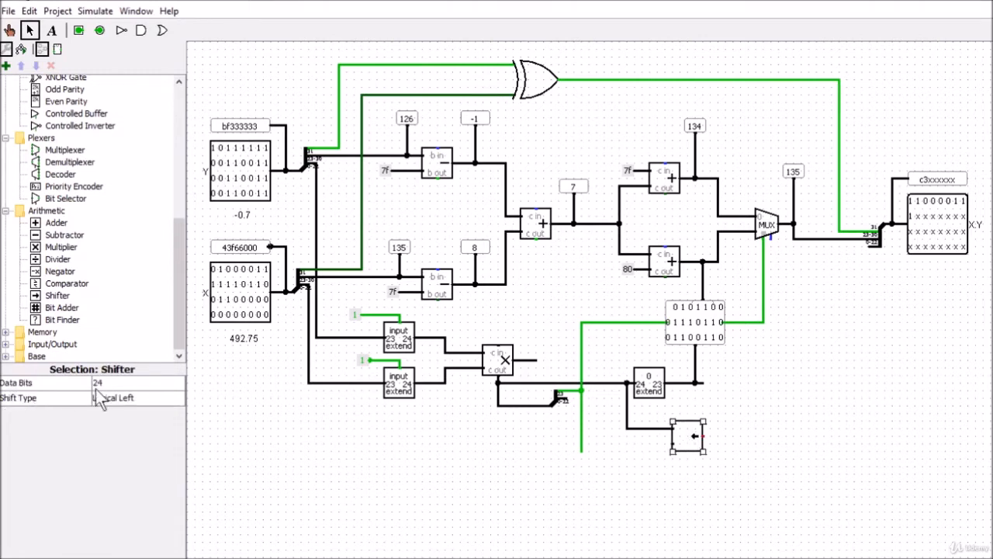
click(123, 383)
click(122, 383)
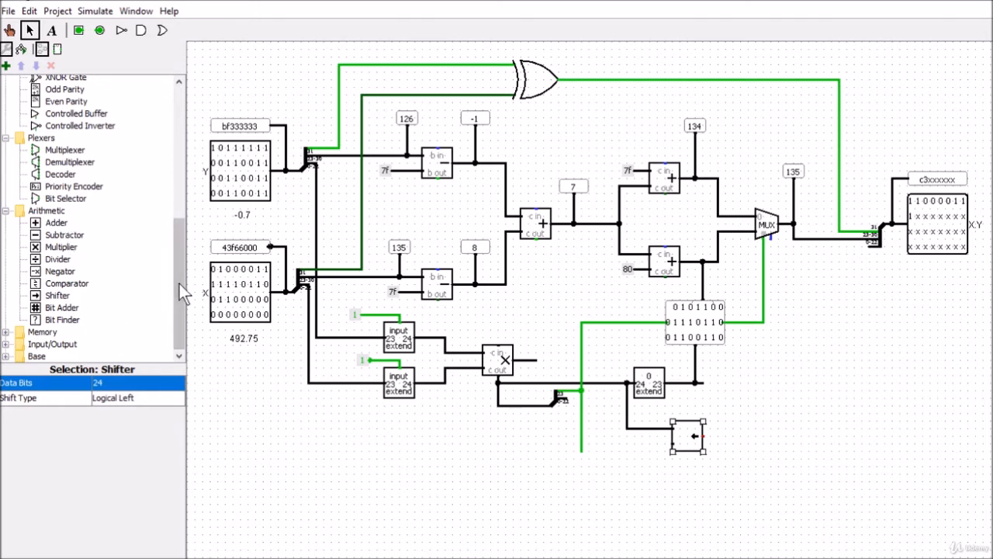
Step: Place a Bit Extender before the Shifter, wiring the bit 23 branch to its input and its output to the Shifter's distance input
drag(179, 283, 168, 179)
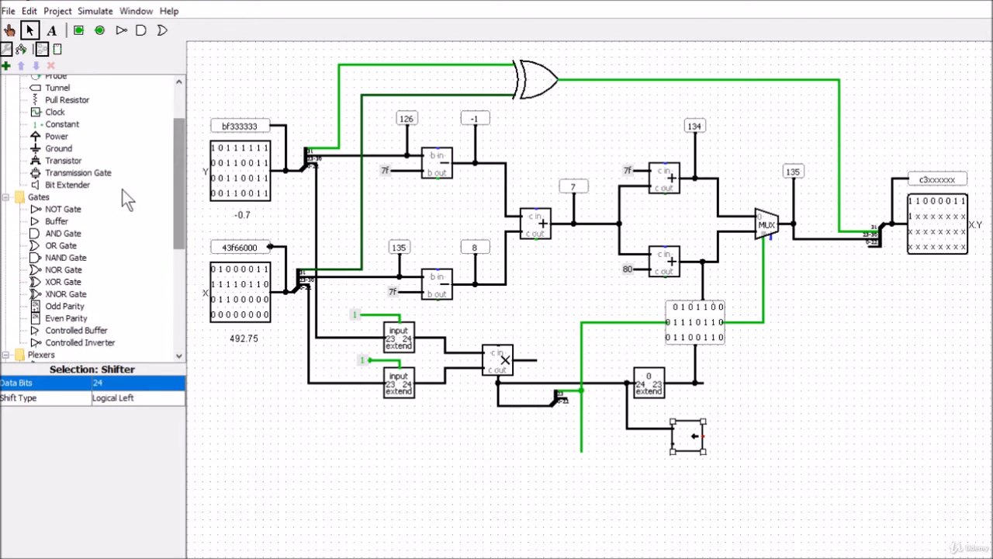
click(68, 184)
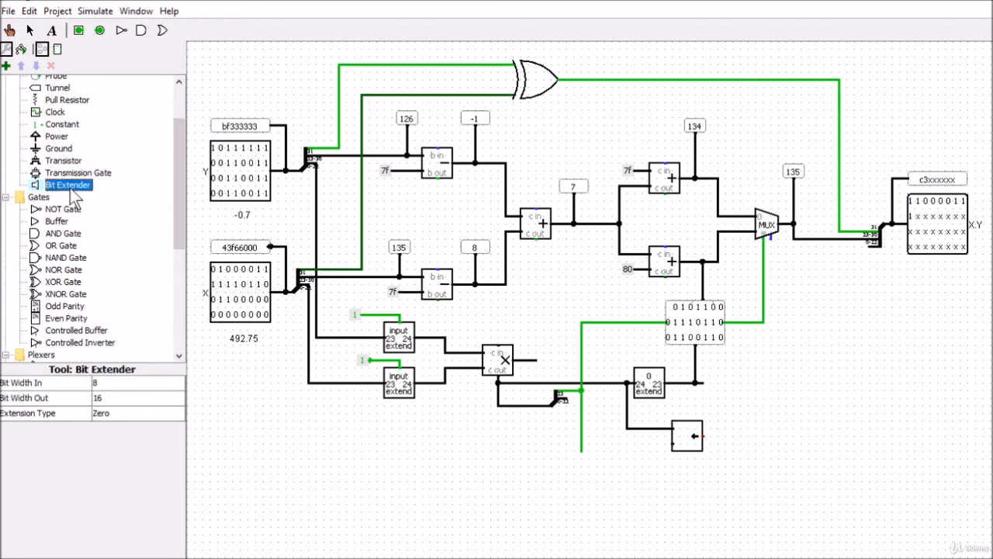
click(634, 451)
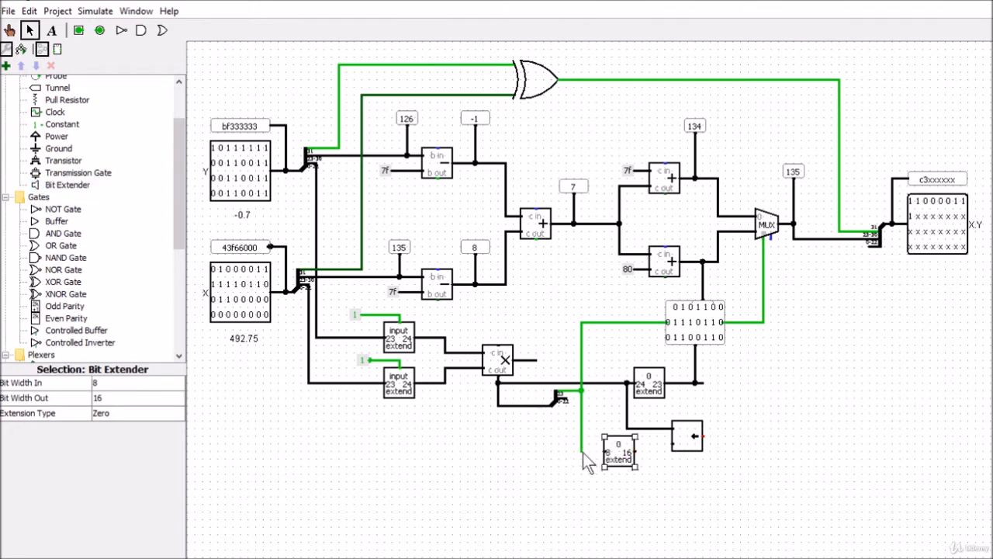
drag(603, 452, 603, 452)
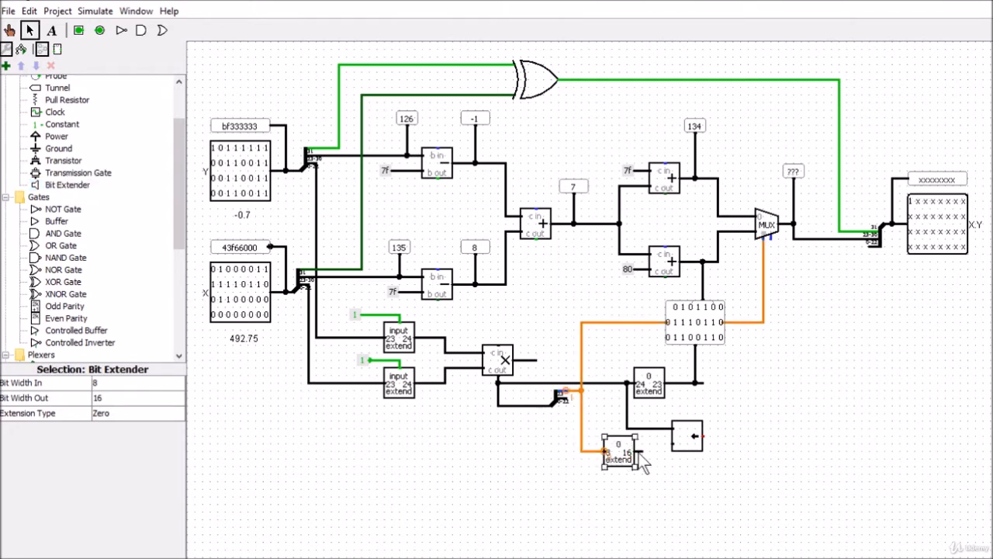
drag(650, 445, 672, 444)
Step: Set the new Bit Extender's input bit width to 1 and its output bit width to 5
click(116, 383)
drag(176, 423, 175, 414)
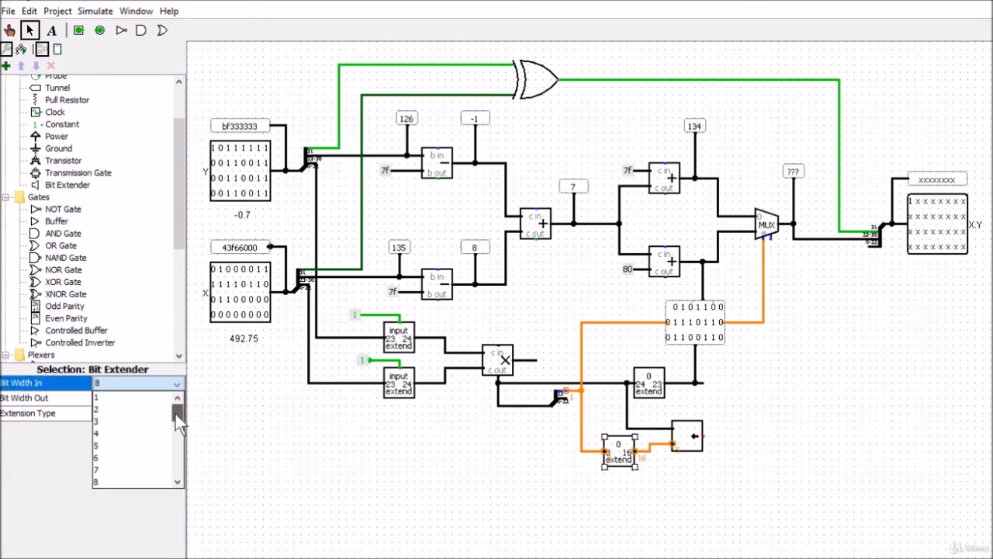
click(138, 399)
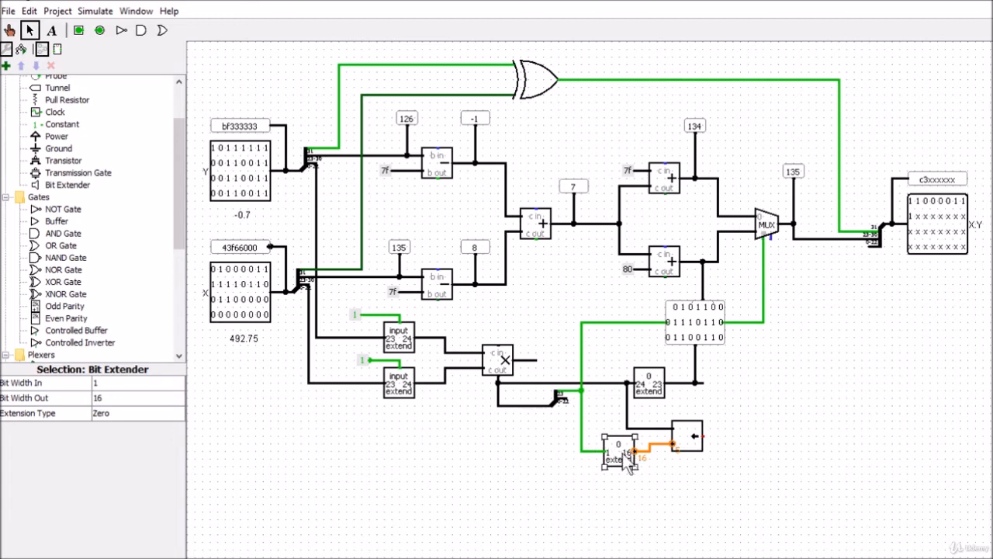
click(119, 398)
drag(177, 466, 178, 431)
click(117, 435)
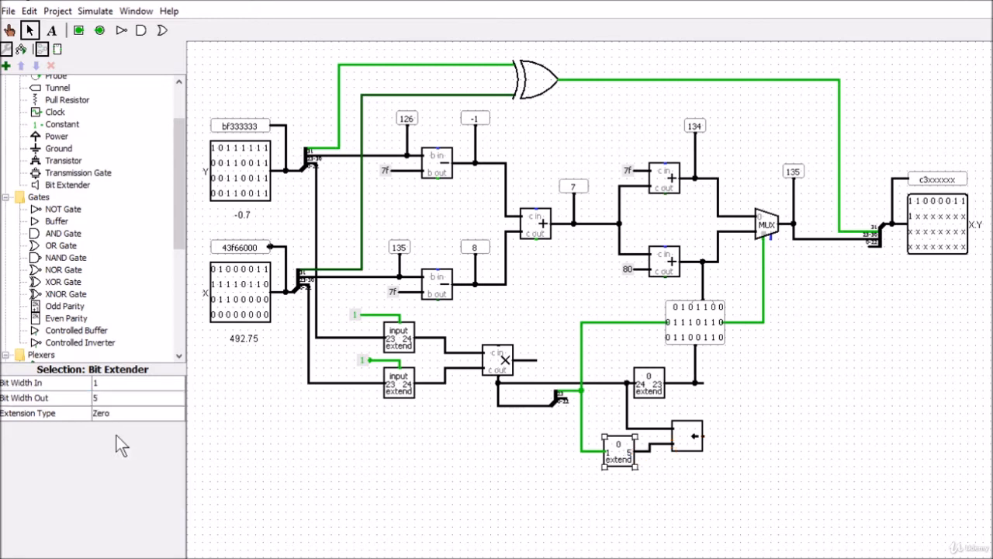
click(607, 487)
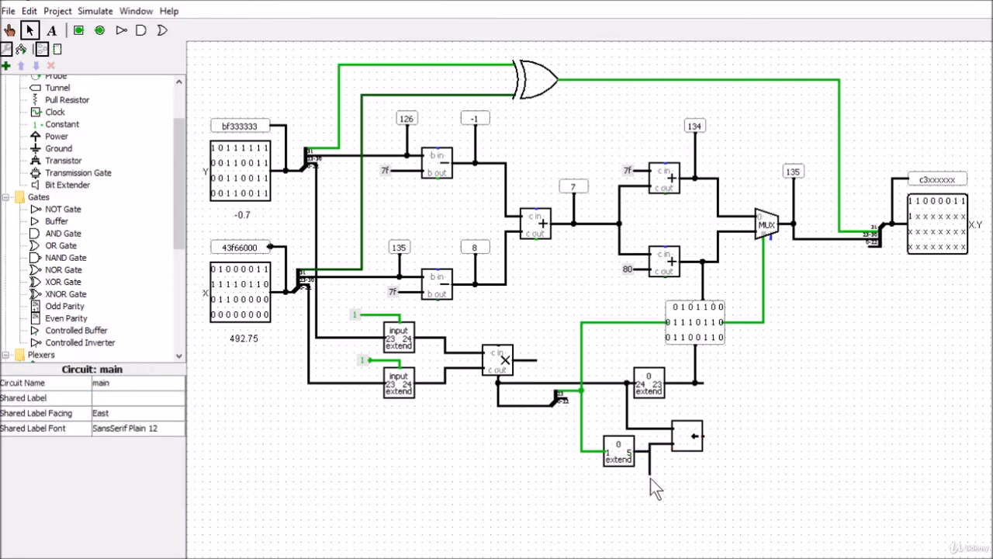
Step: Branch a wire down from the 1-to-5 Bit Extender's output and attach a north-facing Probe to its end
drag(651, 478, 651, 479)
scroll(178, 134, up, 2)
click(55, 118)
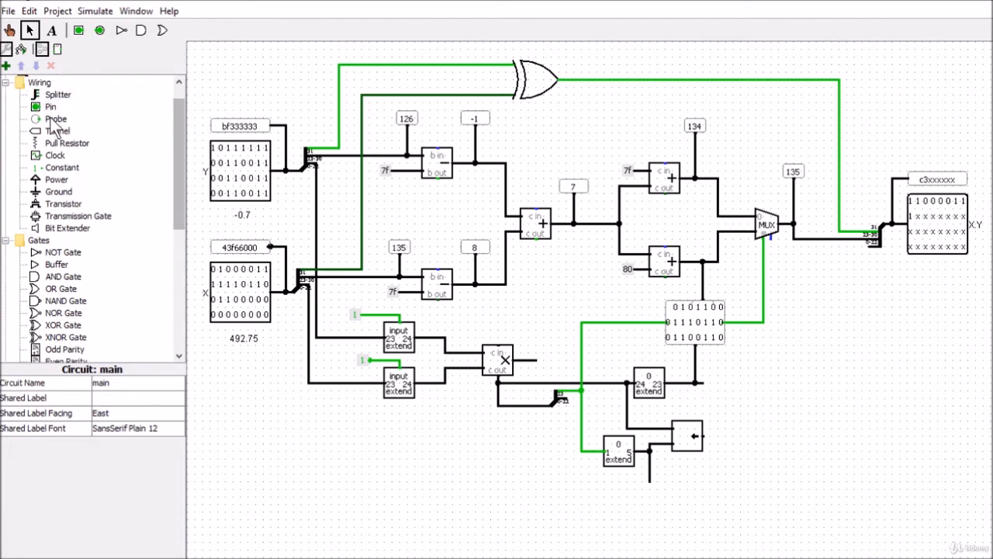
click(651, 502)
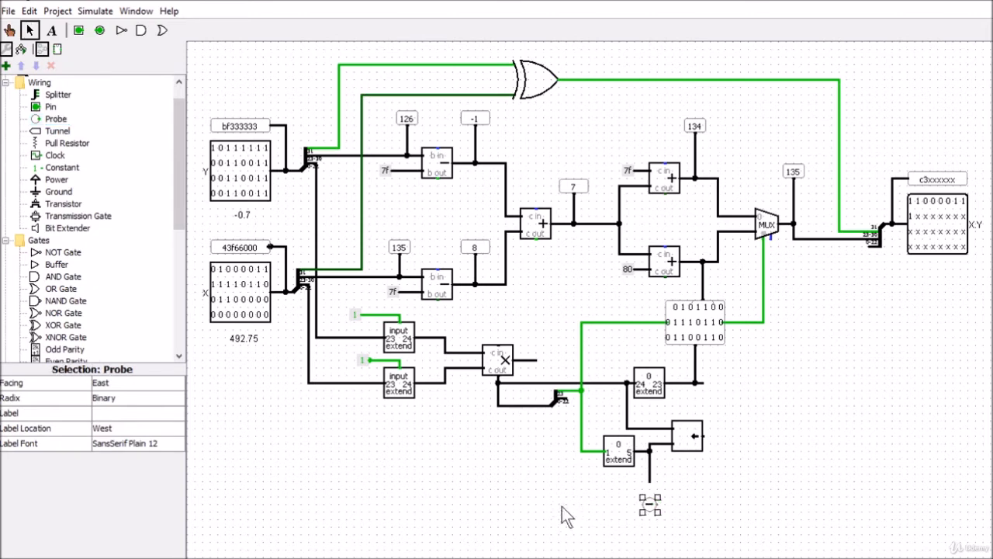
click(115, 382)
click(117, 397)
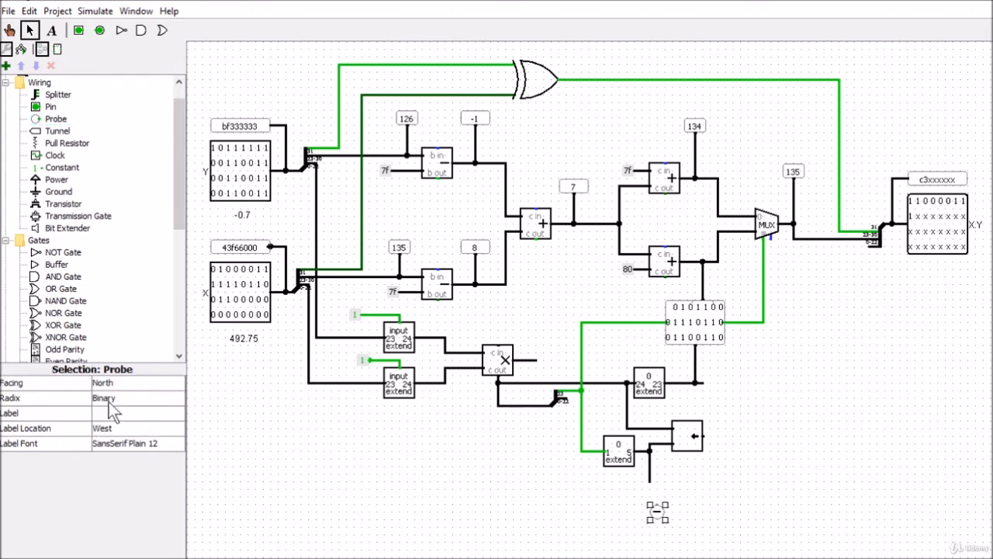
drag(657, 514, 652, 503)
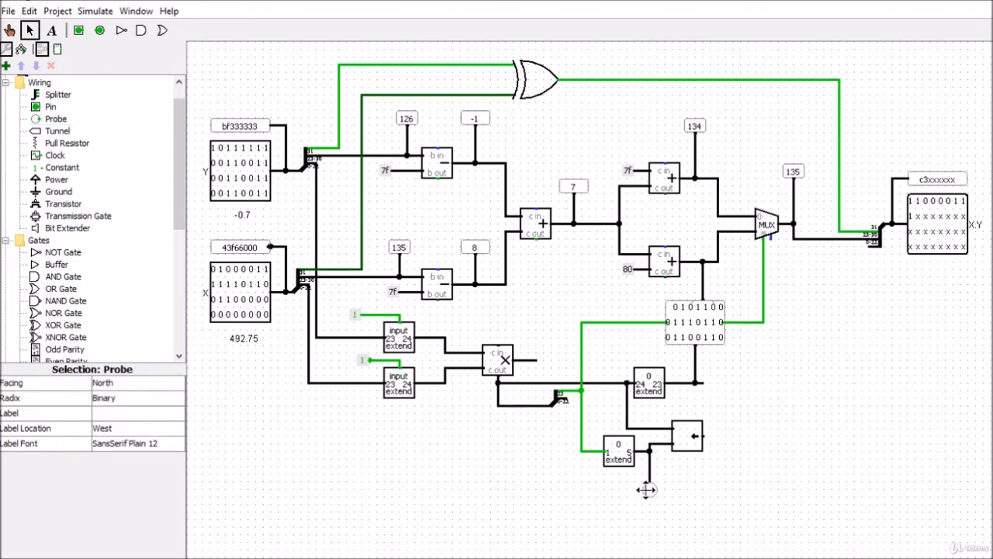
click(638, 531)
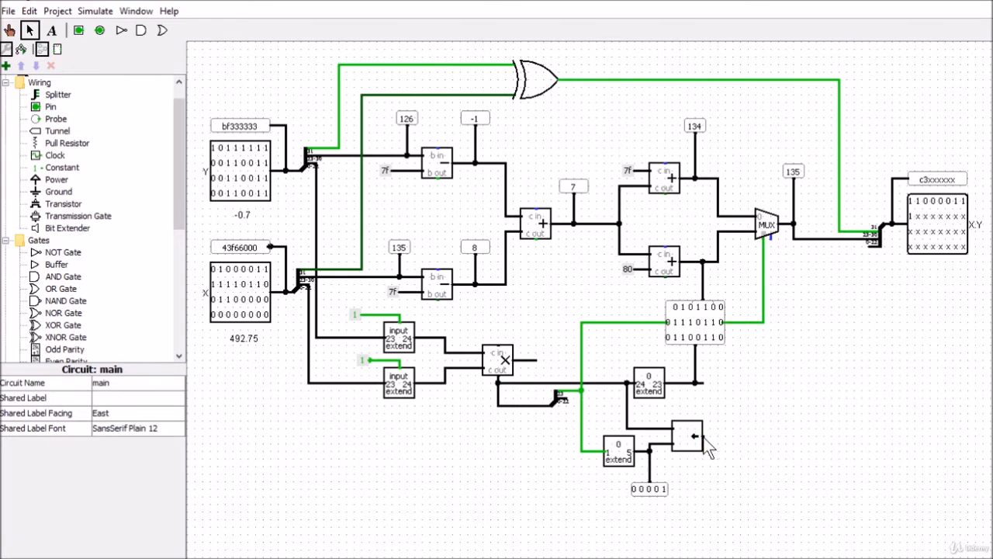
Step: Place a copy of the 24-to-23 Bit Extender at the Shifter's output, wiring it to the Shifter and adding an output wire
drag(703, 437, 717, 442)
mouse_move(732, 439)
mouse_down()
mouse_move(744, 454)
mouse_move(734, 437)
mouse_up()
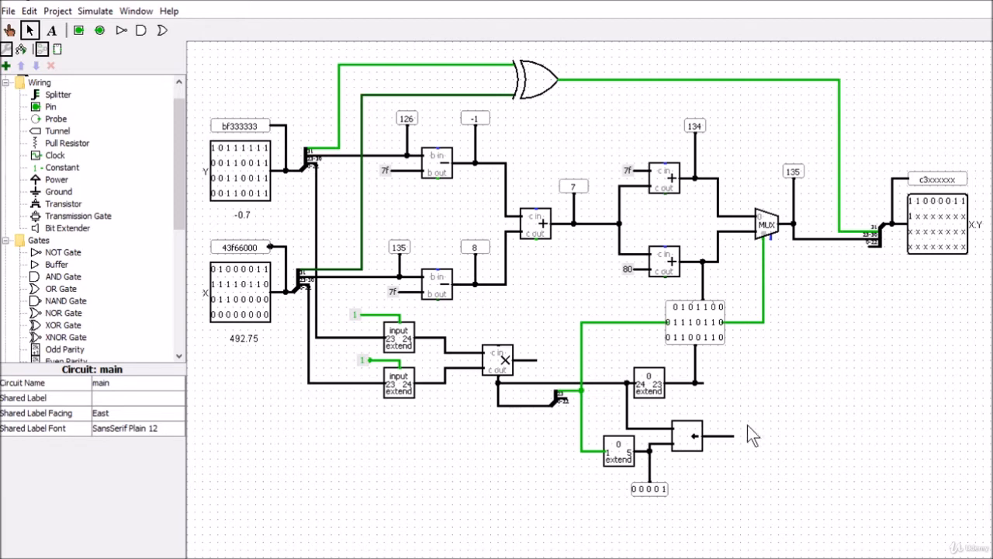
click(659, 394)
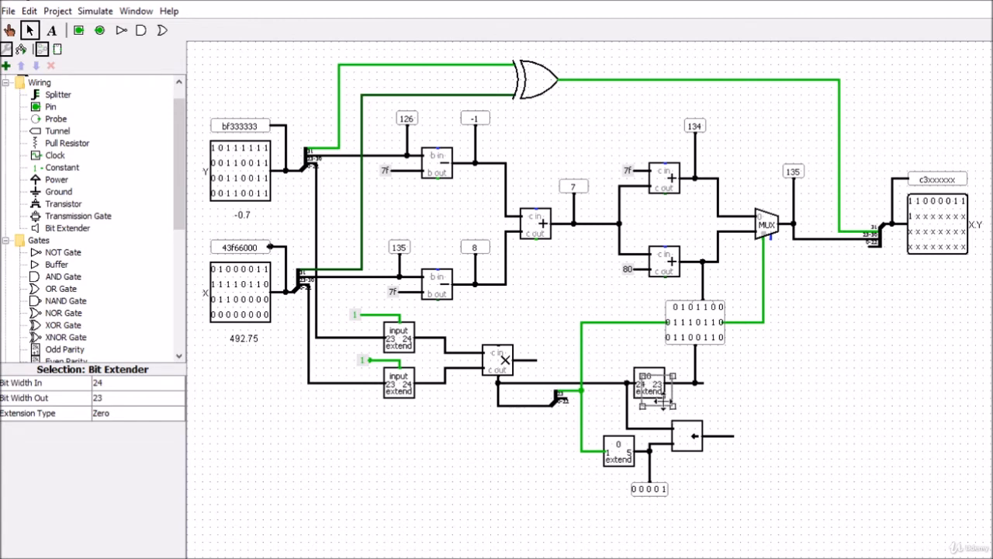
drag(656, 396, 753, 450)
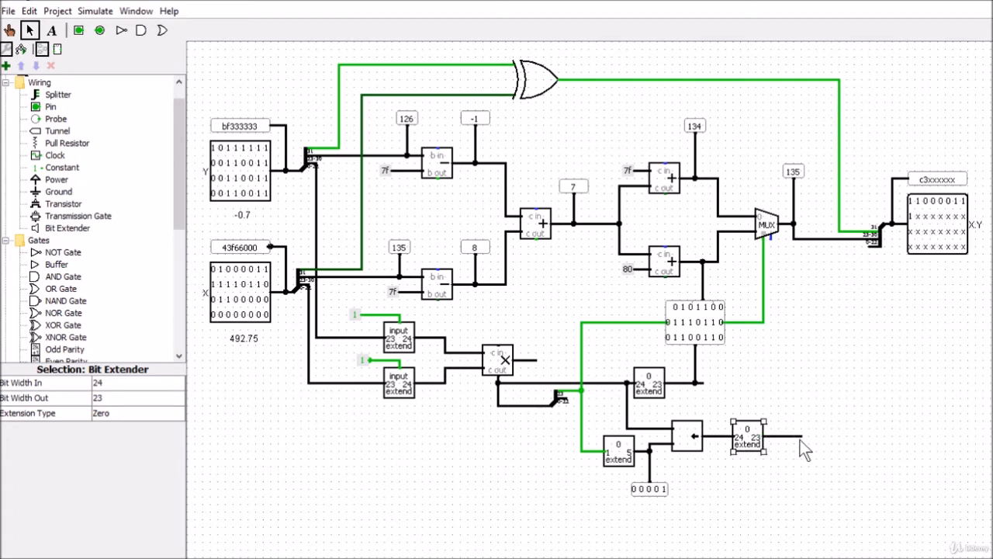
click(790, 470)
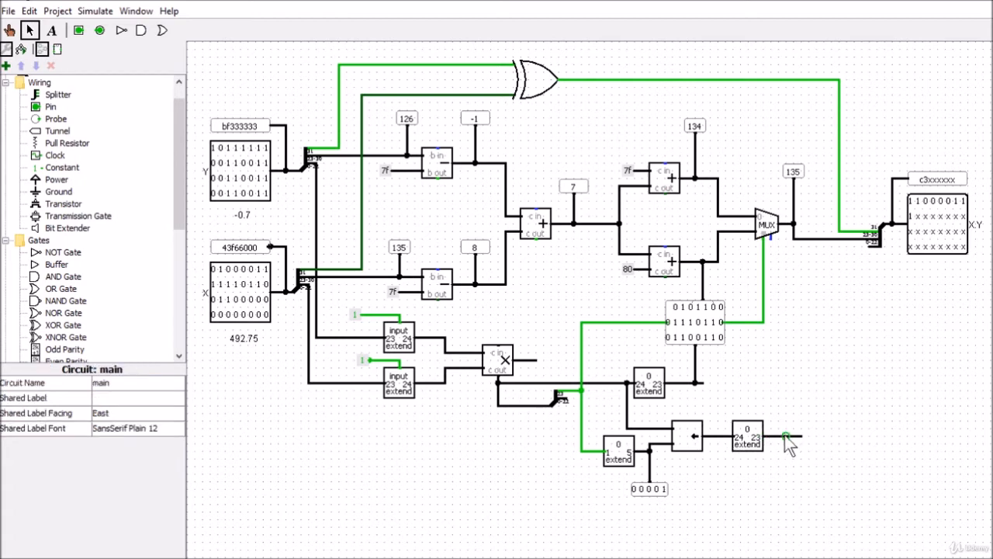
Step: Attach a copy of the south-facing binary Probe above the output wire of the Bit Extender after the Shifter
click(683, 323)
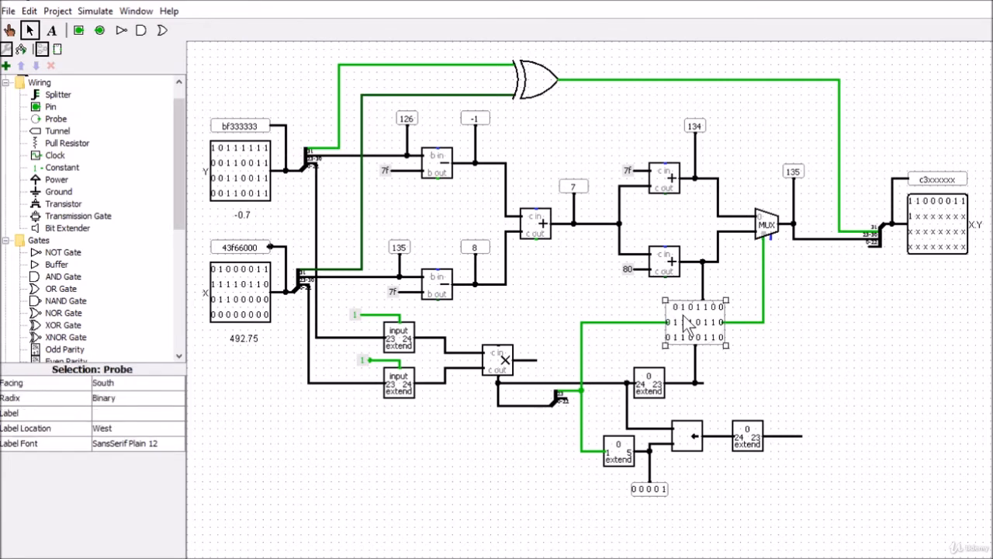
drag(692, 326, 796, 384)
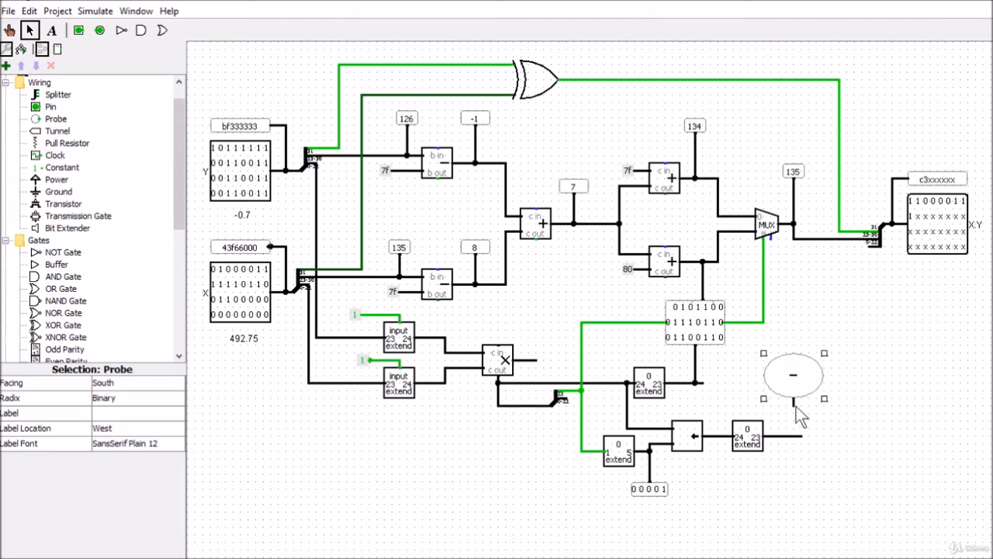
drag(796, 434, 797, 433)
click(783, 471)
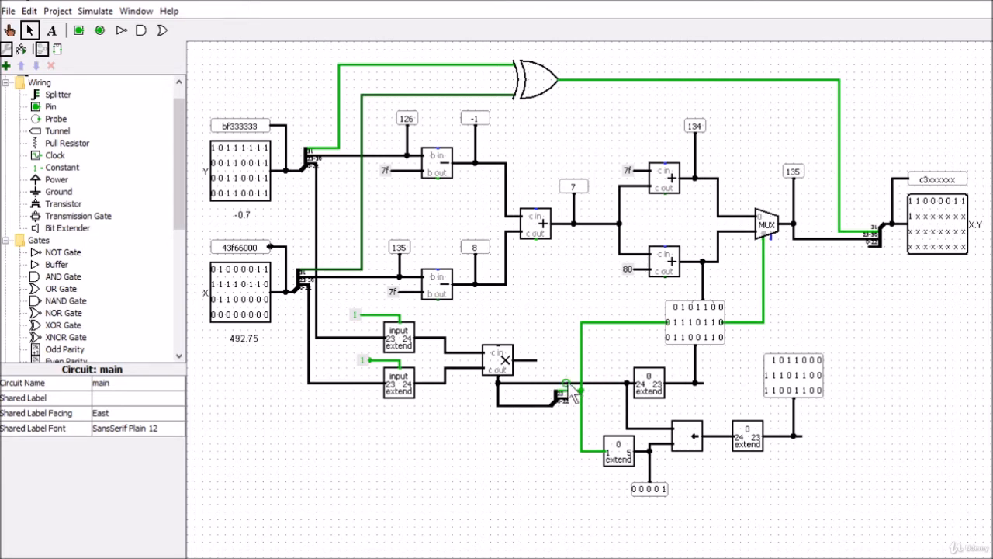
Step: Branch a wire up from the multiplier's 24-bit product line and attach a copy of the exponent-sum Probe to its end
drag(567, 383, 568, 338)
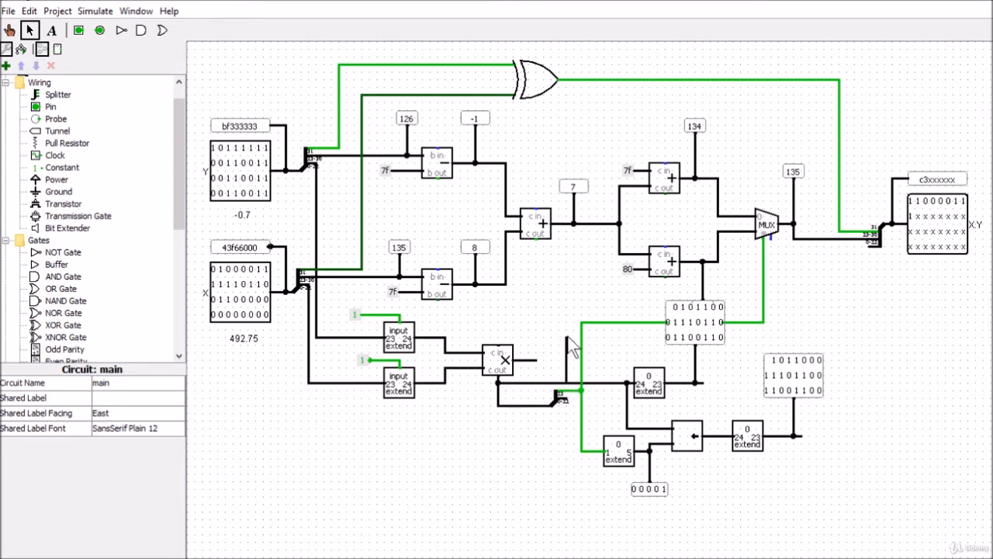
click(680, 322)
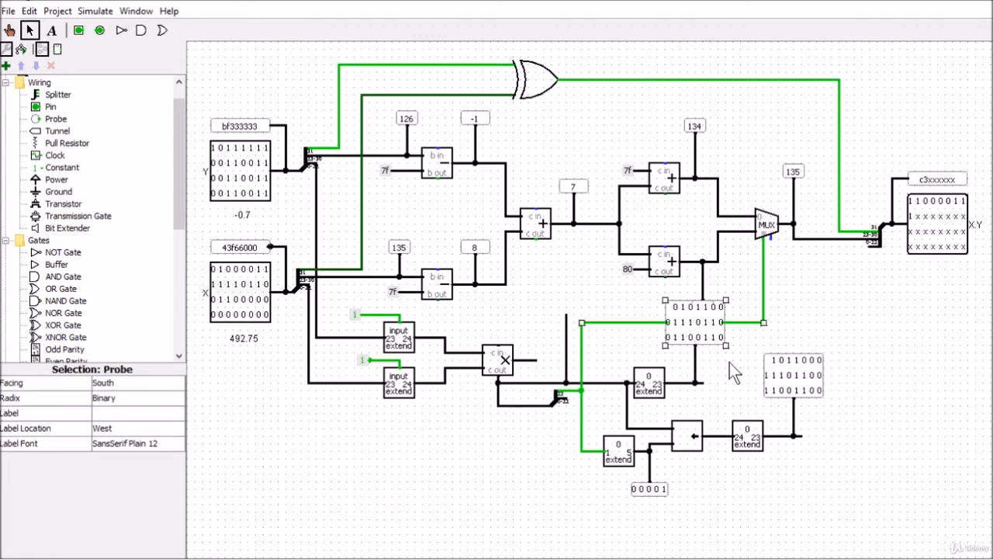
click(852, 310)
click(699, 332)
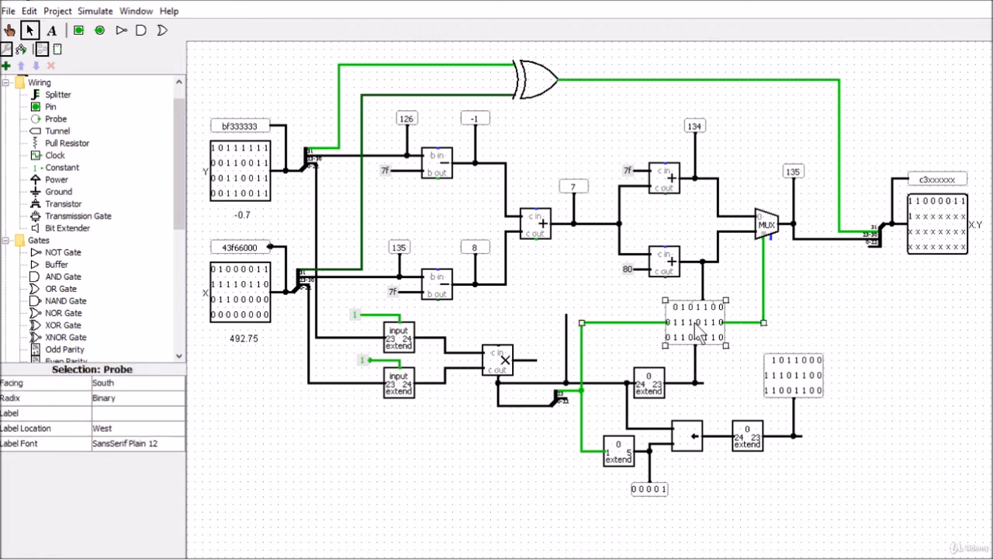
click(605, 338)
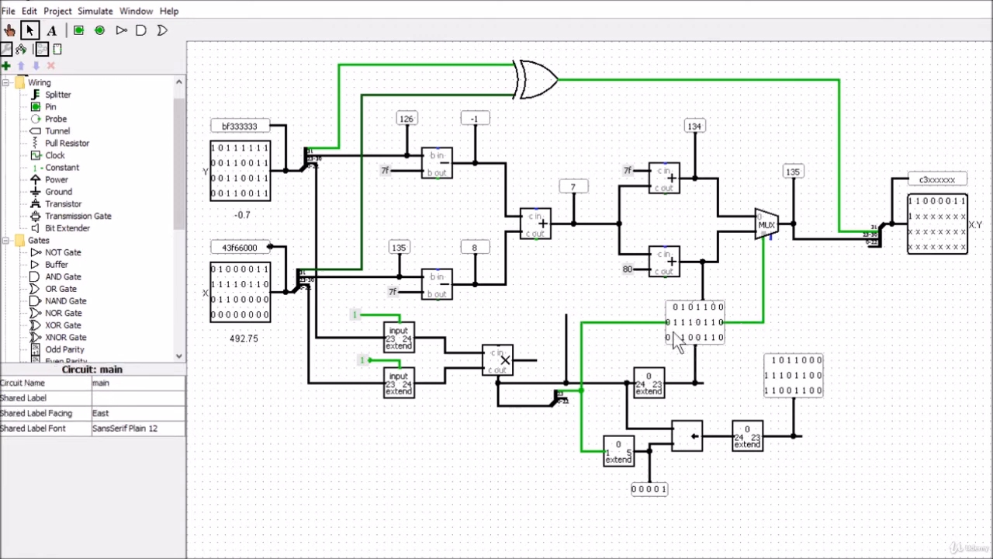
click(574, 188)
key(ctrl+v)
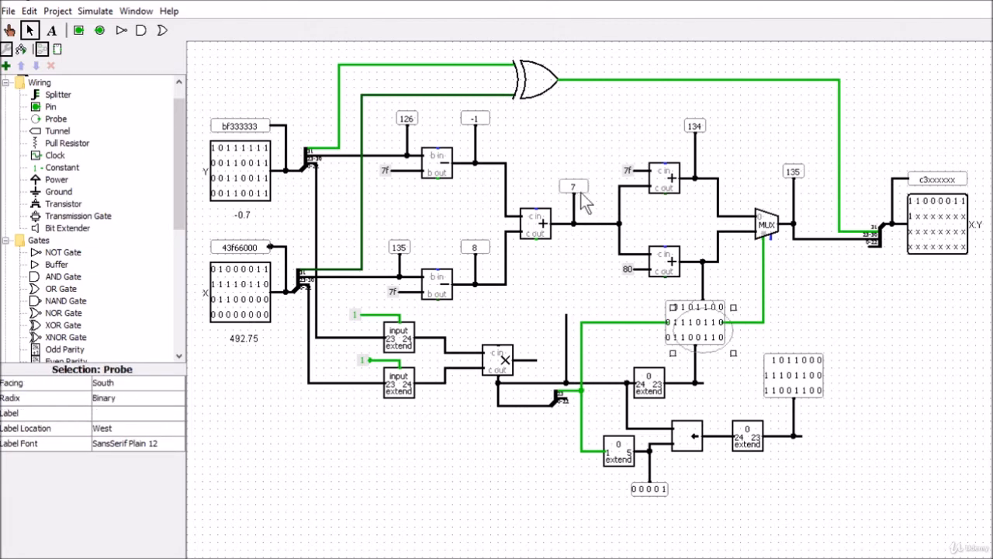
click(582, 194)
key(ctrl+v)
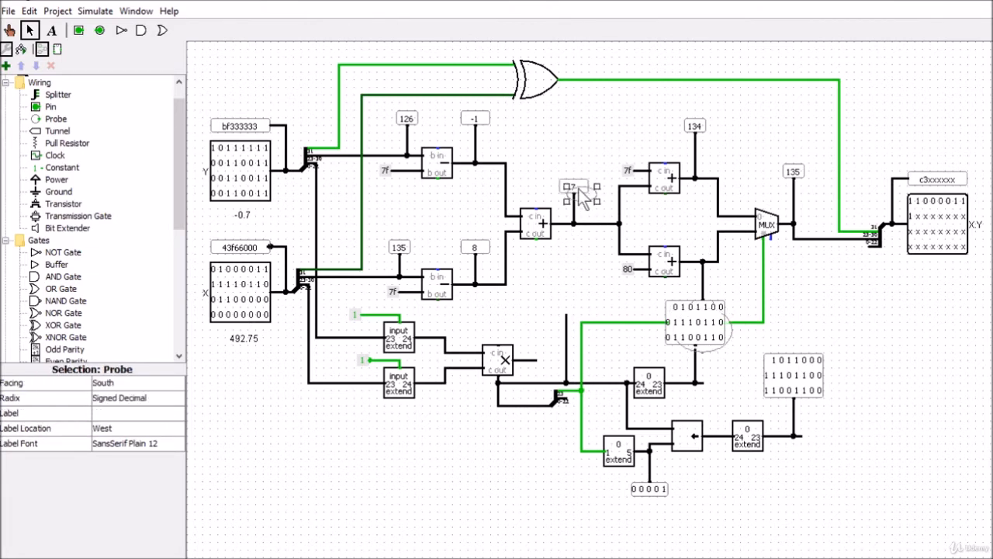
drag(587, 193, 574, 308)
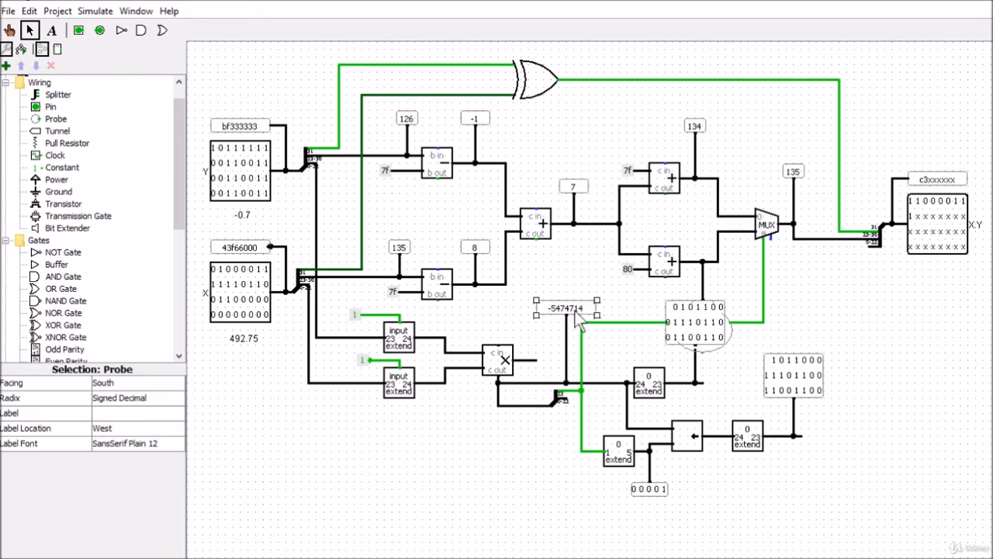
Step: Set the radix of the Probe on the product line to Binary
click(141, 401)
click(121, 409)
click(989, 362)
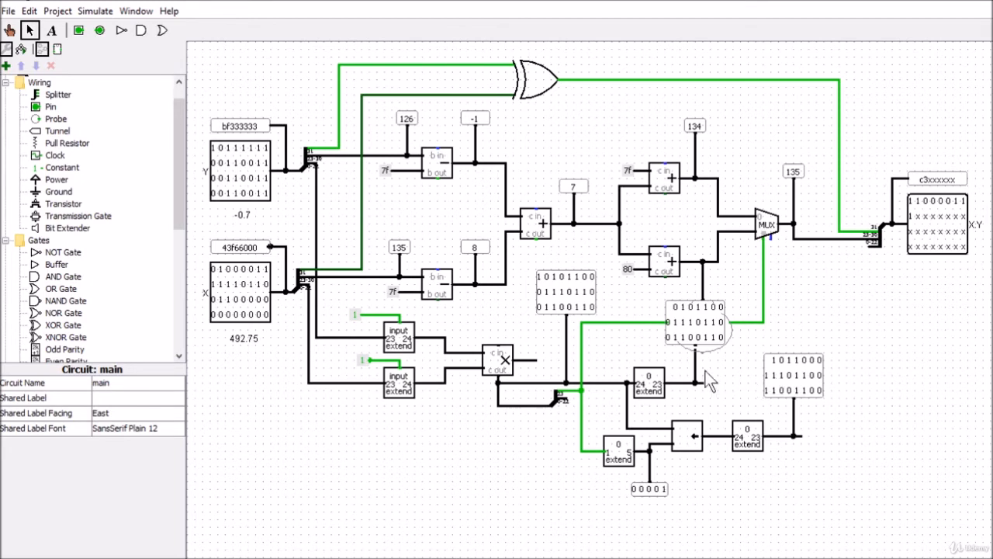
Step: Switch to Excel, examine the product bits in row 28 from cell C28, and return to Logisim
key(alt+Tab)
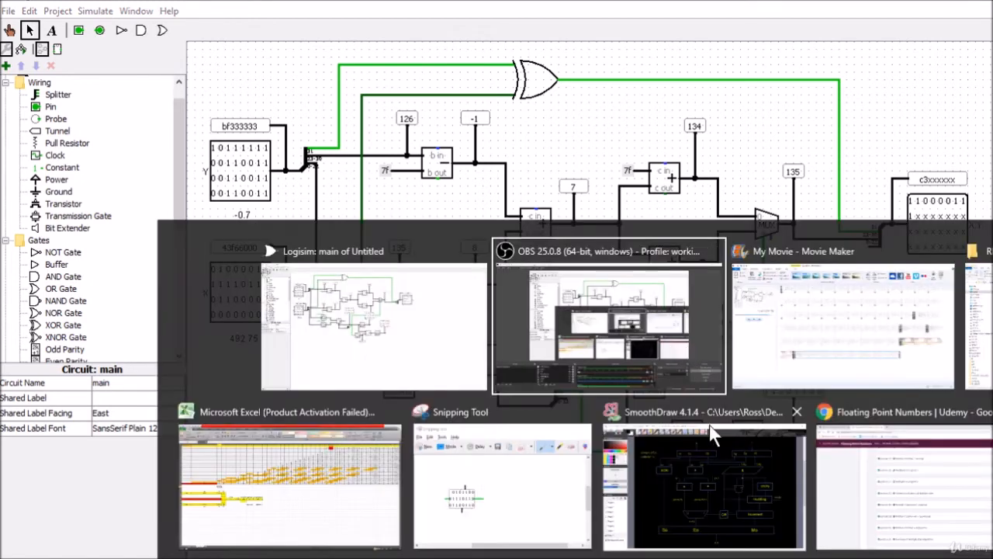
click(312, 484)
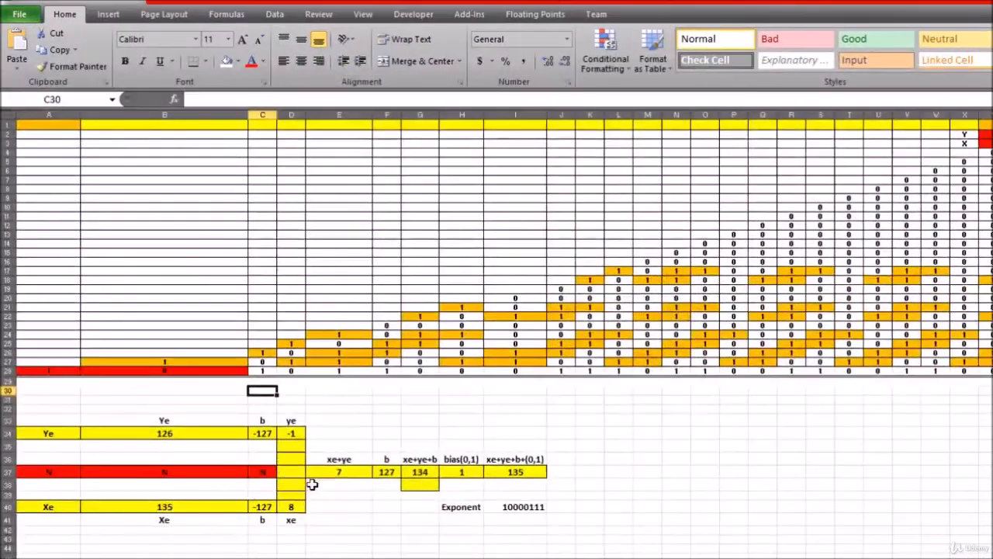
click(412, 424)
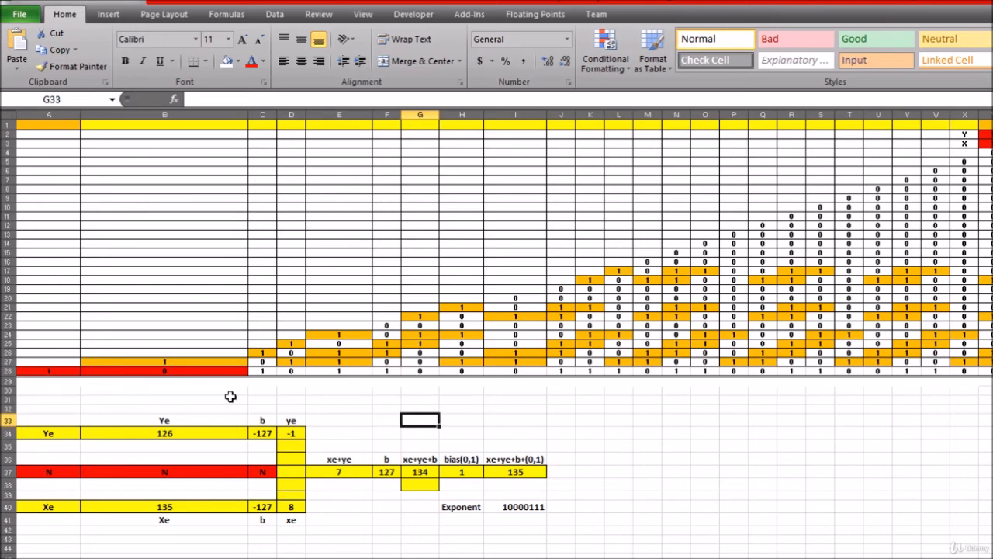
click(263, 370)
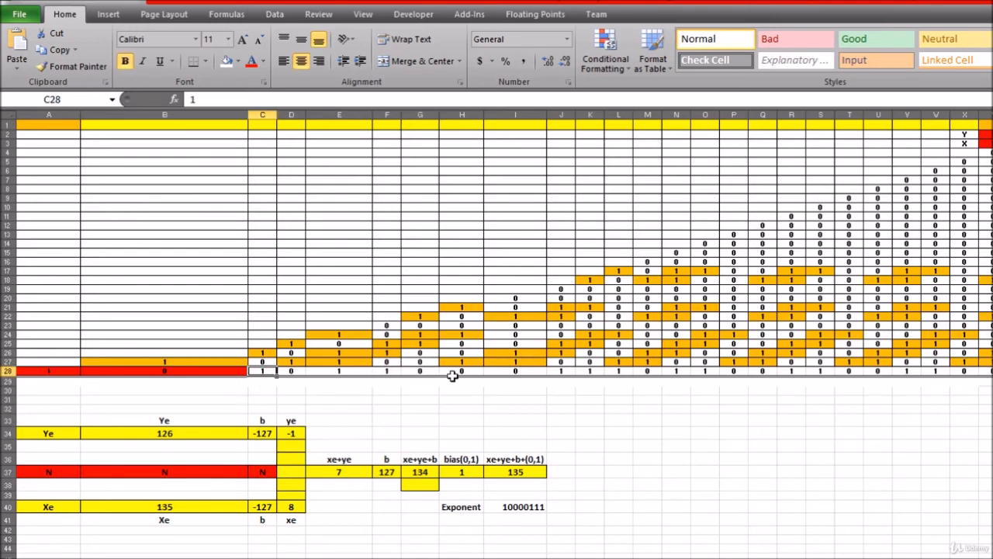
key(alt+Tab)
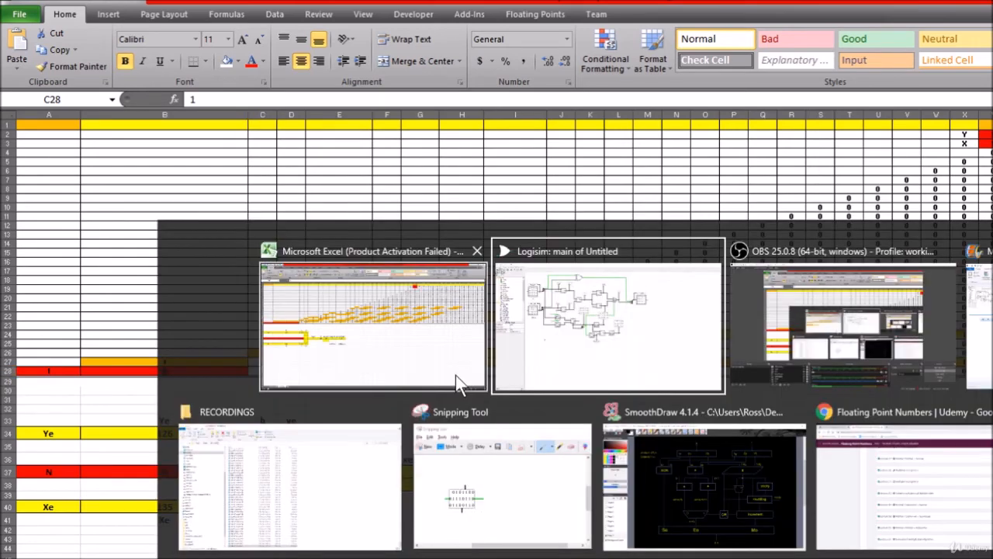
click(577, 312)
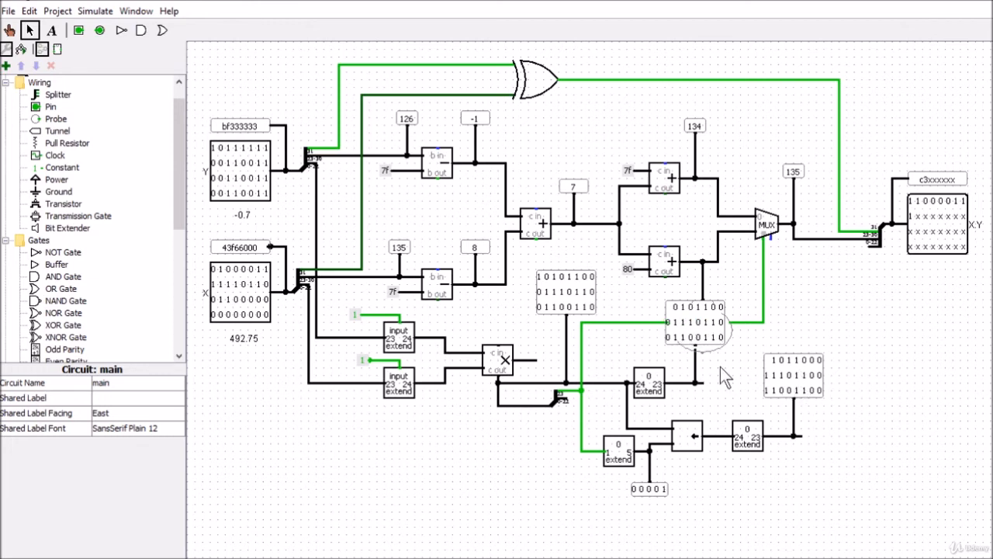
Step: Delete the Probes and their branch wires from the product line and both 24-to-23 extender outputs, lengthening the upper extender's output wire
click(790, 378)
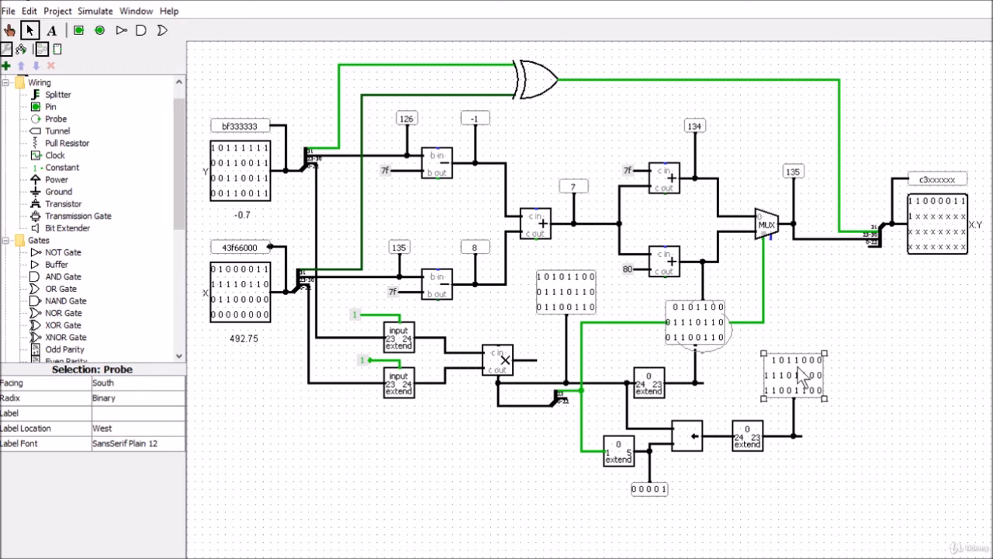
key(Delete)
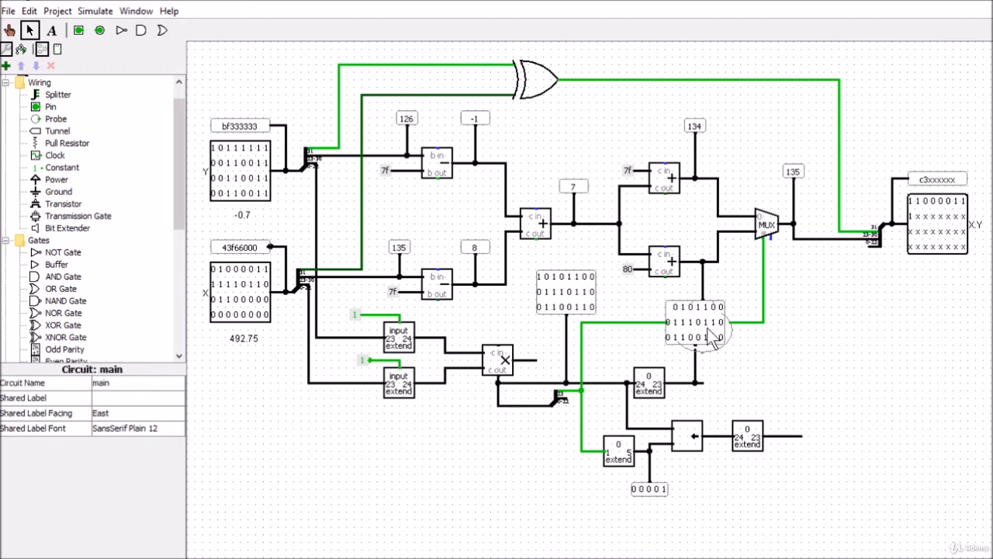
click(693, 367)
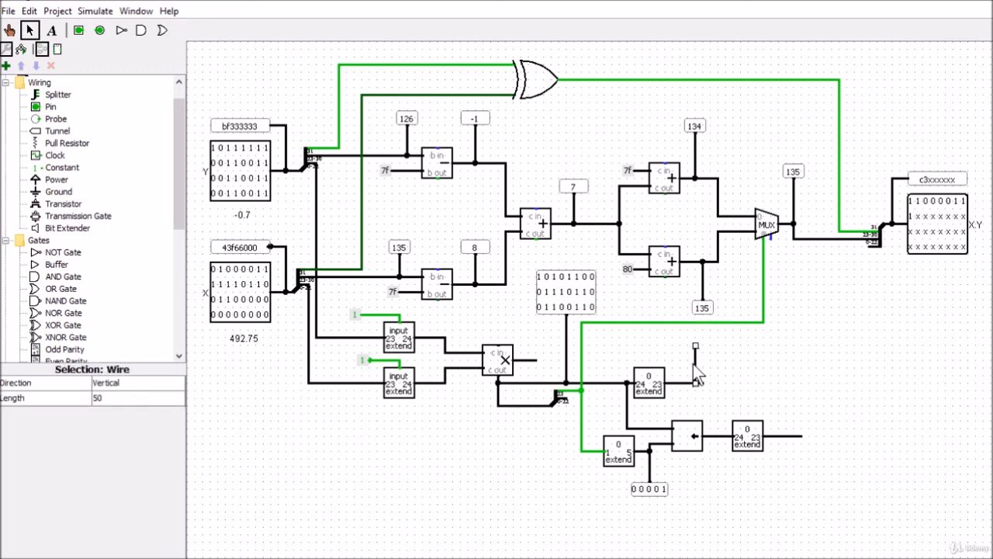
key(Delete)
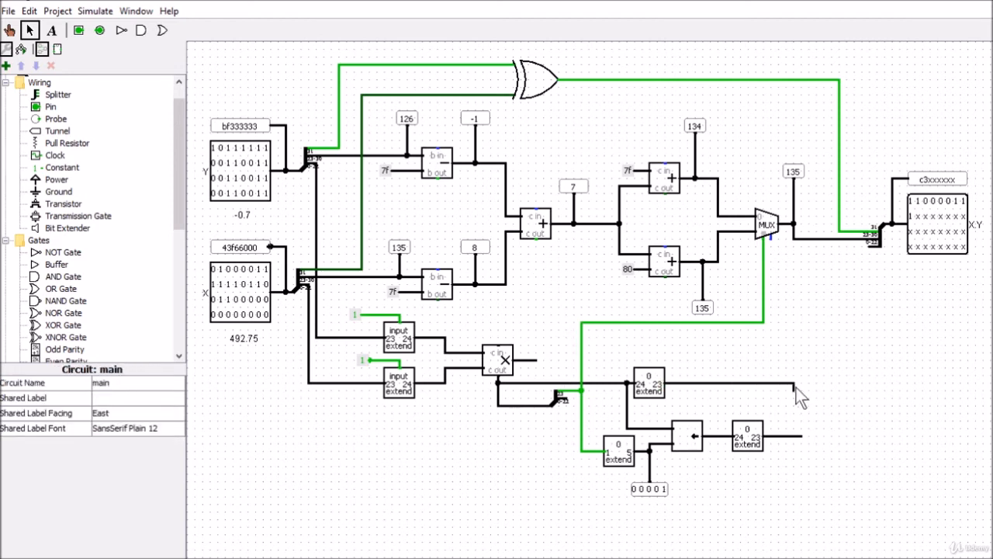
Step: Place a duplicate of the exponent Multiplexer after the two 24-to-23 Bit Extenders and wire their outputs to its data inputs
click(770, 232)
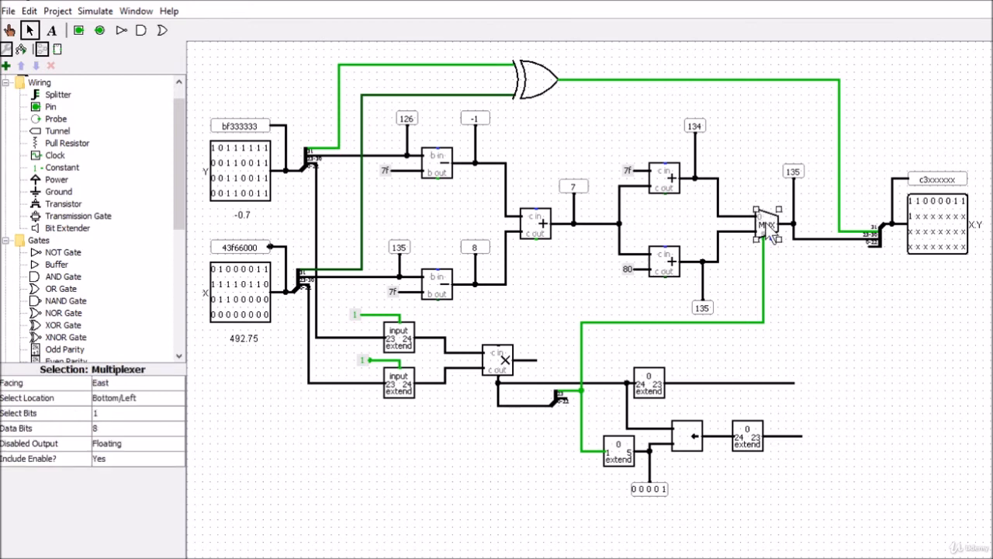
key(ctrl+d)
drag(775, 236, 822, 401)
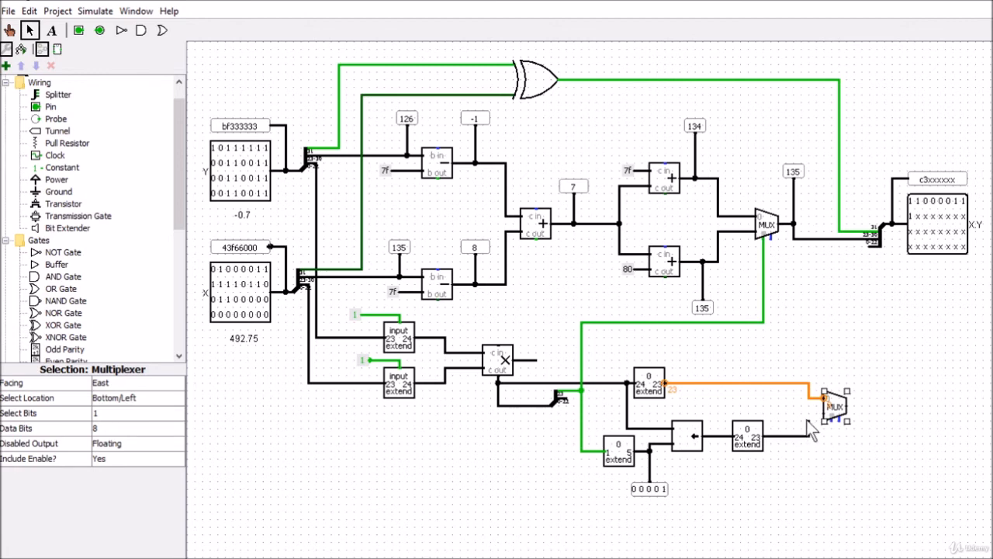
mouse_move(809, 428)
mouse_down()
mouse_move(814, 413)
mouse_move(824, 420)
mouse_up()
Step: Set the new Multiplexer's data bits to 23
click(104, 428)
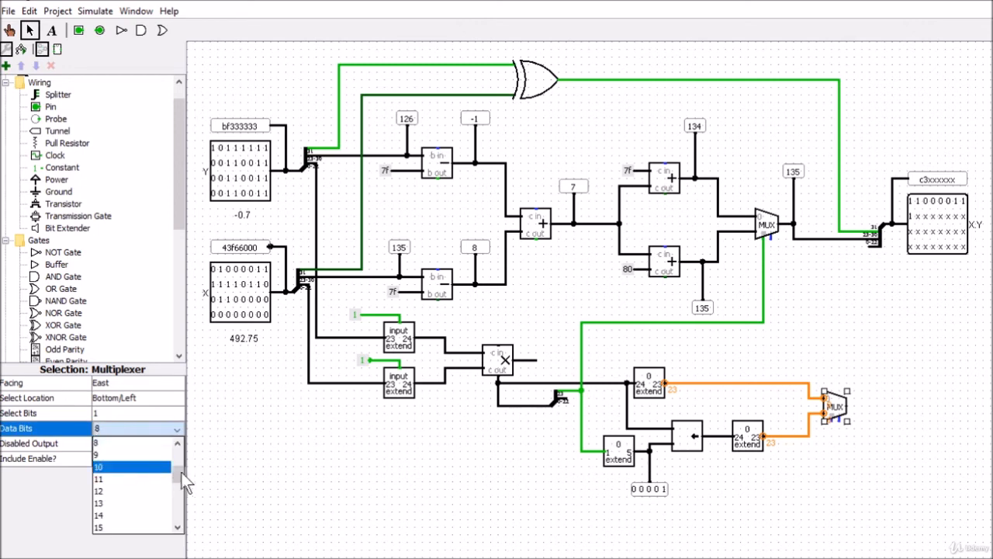
click(176, 508)
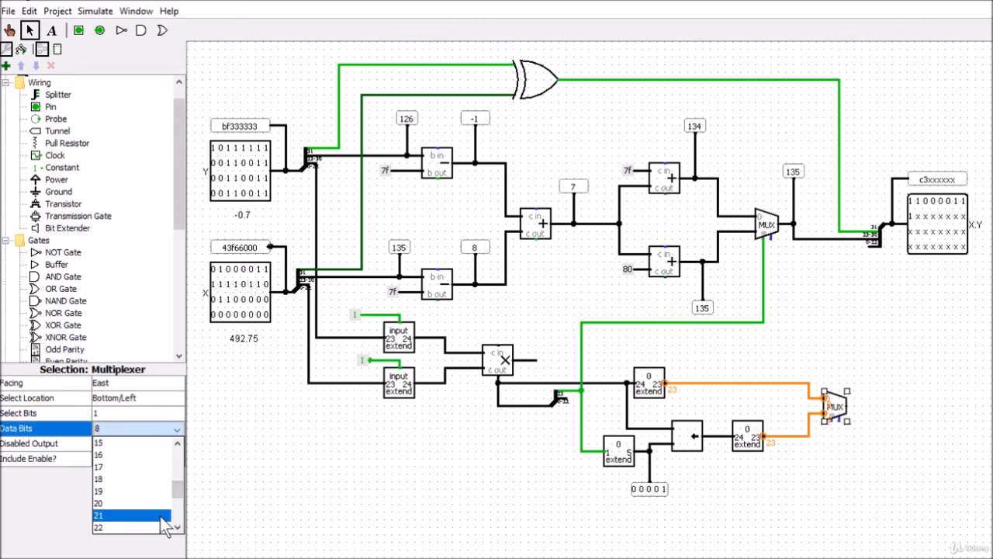
click(176, 526)
click(155, 528)
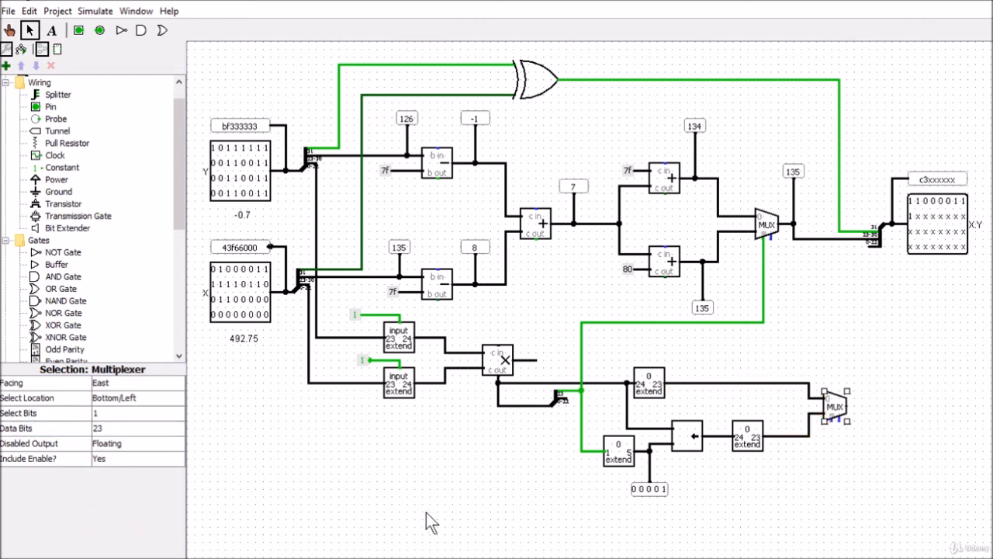
click(846, 446)
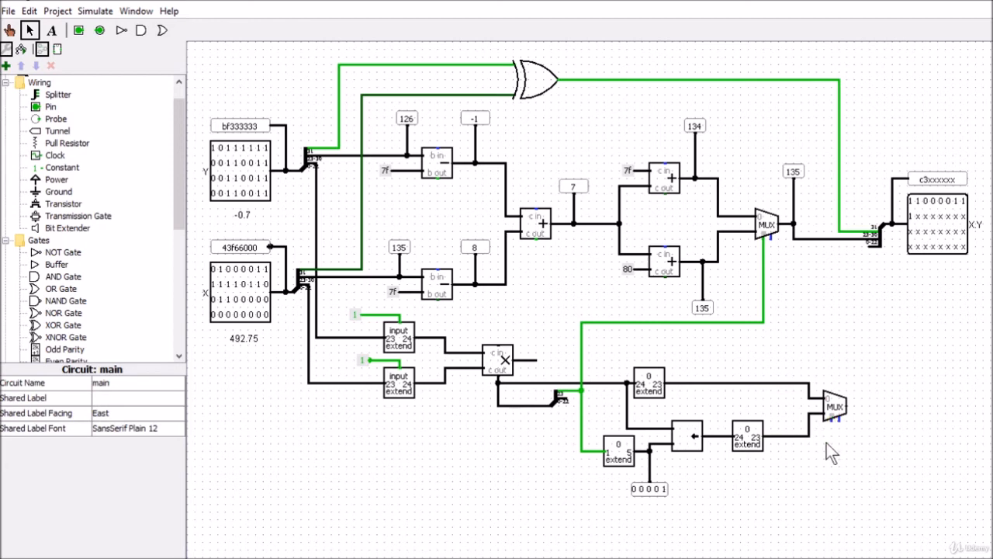
Step: Wire the mantissa Multiplexer's select input to the bit 23 branch and its output to the X.Y splitter's 0-22 leg
drag(832, 420, 832, 475)
drag(832, 475, 832, 475)
drag(580, 450, 833, 471)
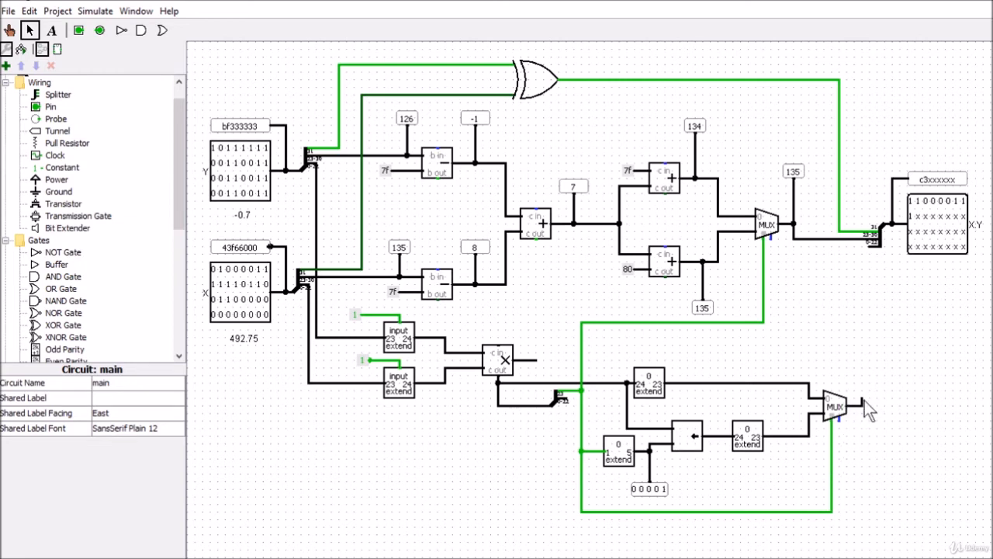
drag(863, 403, 871, 246)
click(869, 247)
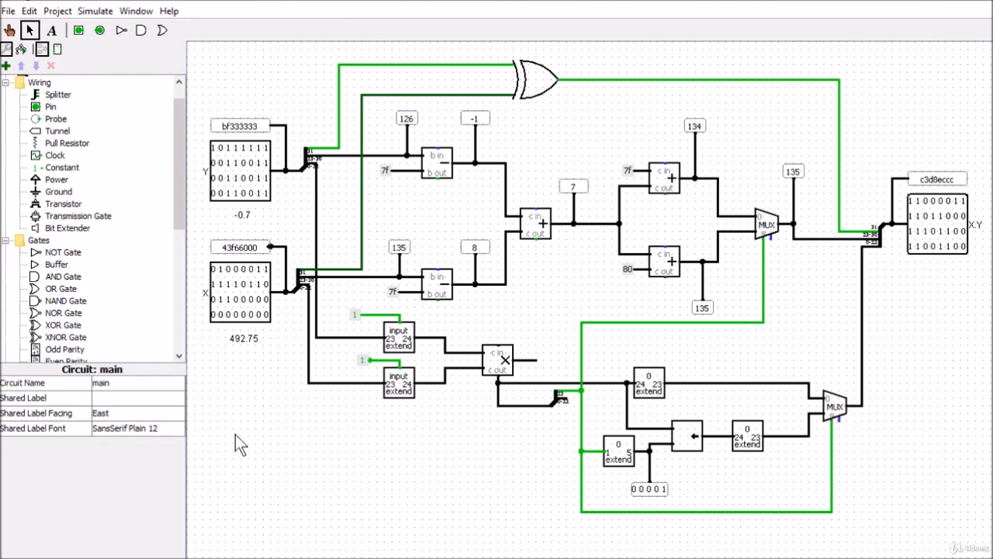
Step: Switch to SmoothDraw, examine the Normal x Normal Multiplier block diagram, and return to Logisim
key(alt+Tab)
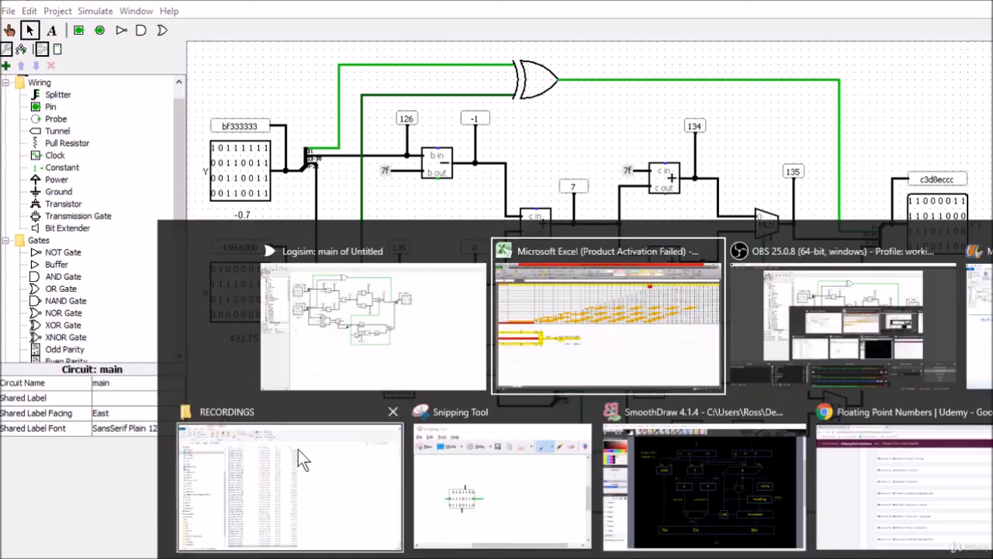
click(686, 492)
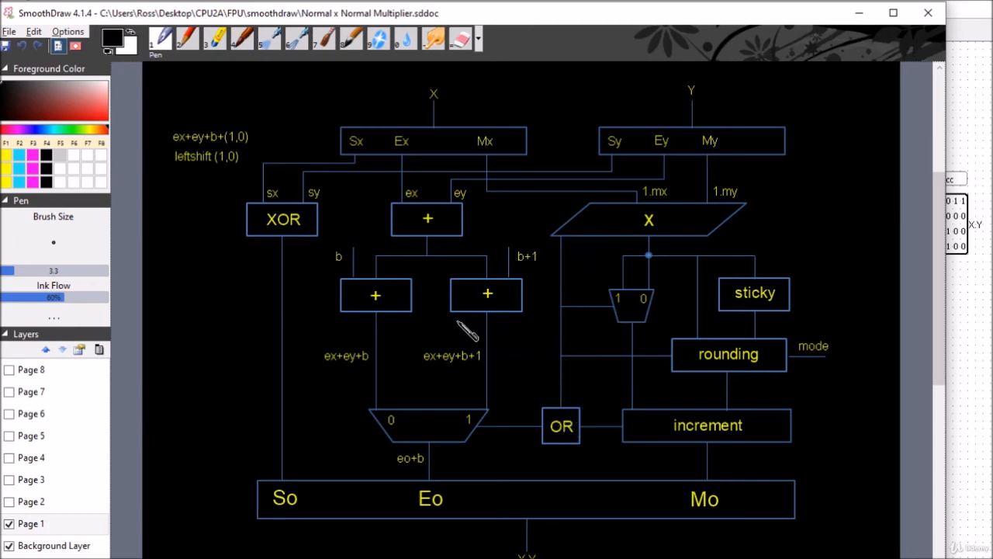
key(alt+Tab)
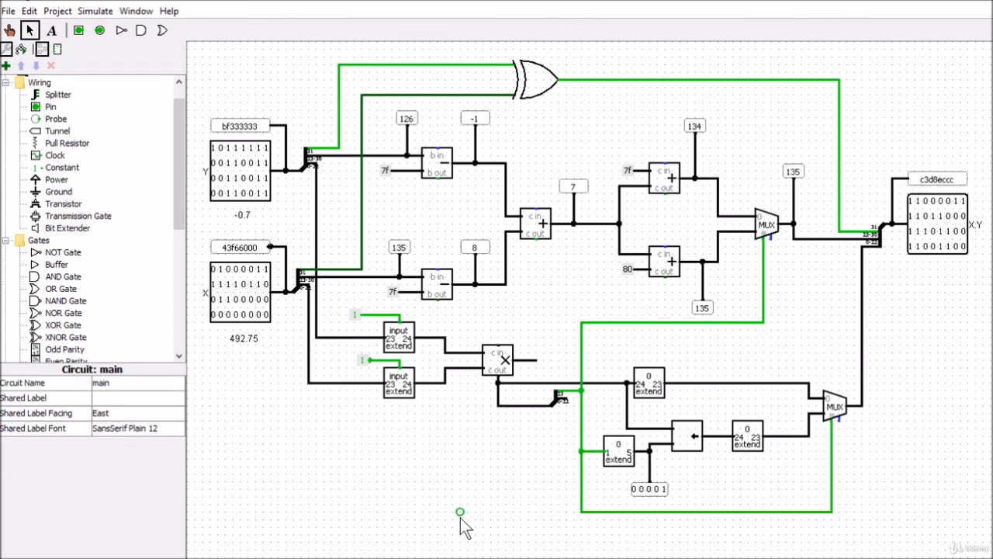
Step: Switch to the Excel workbook and open the Floating Point Multiplier form from its start sheet
key(alt+Tab)
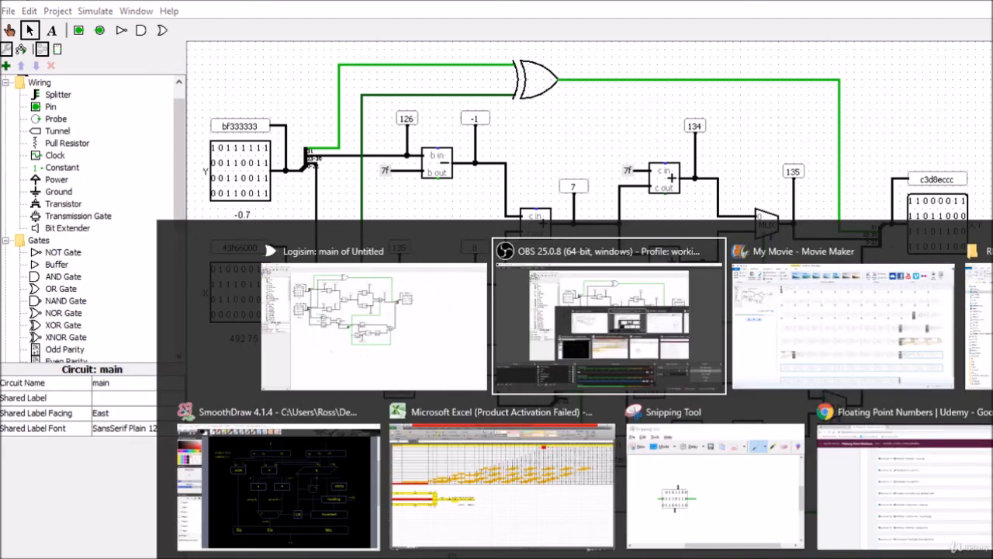
click(489, 502)
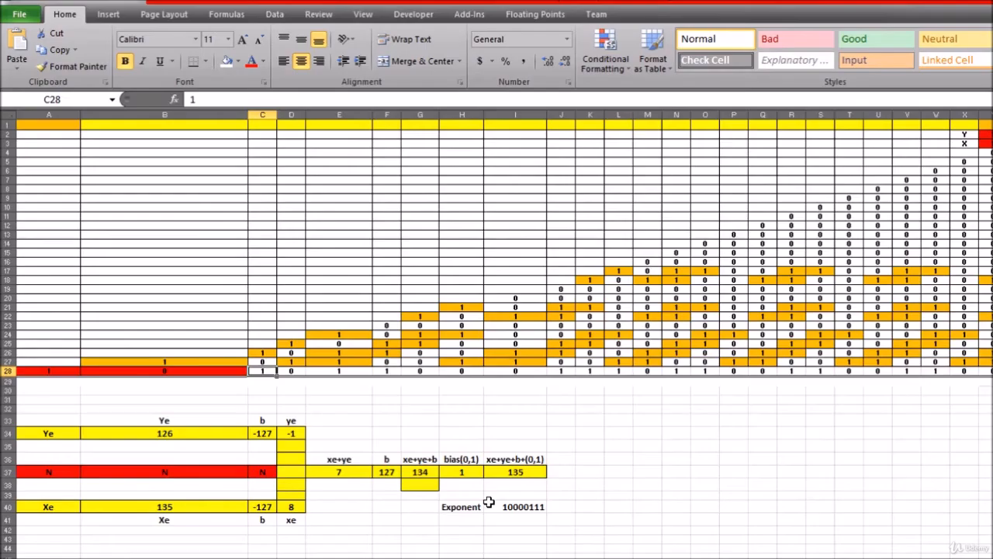
key(ctrl+Page_Up)
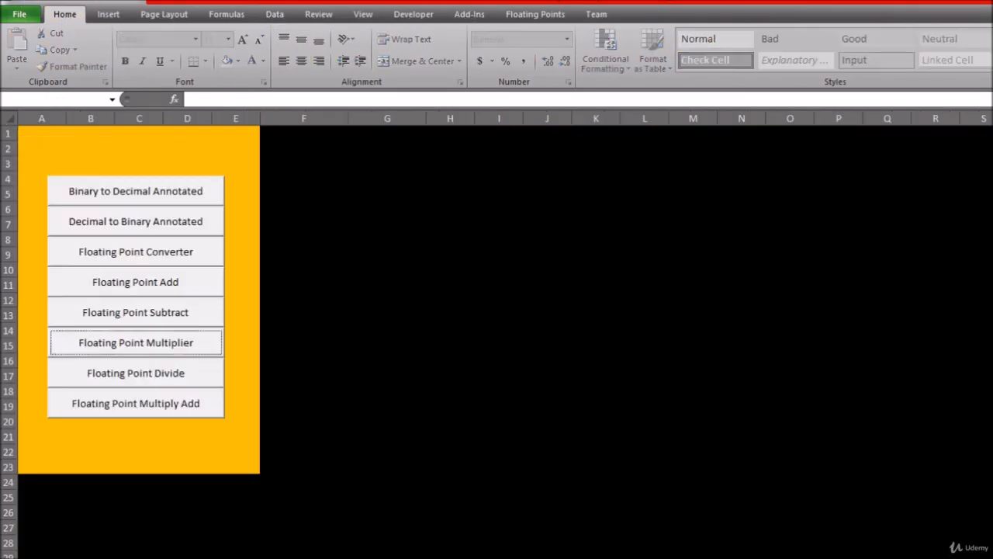
click(126, 346)
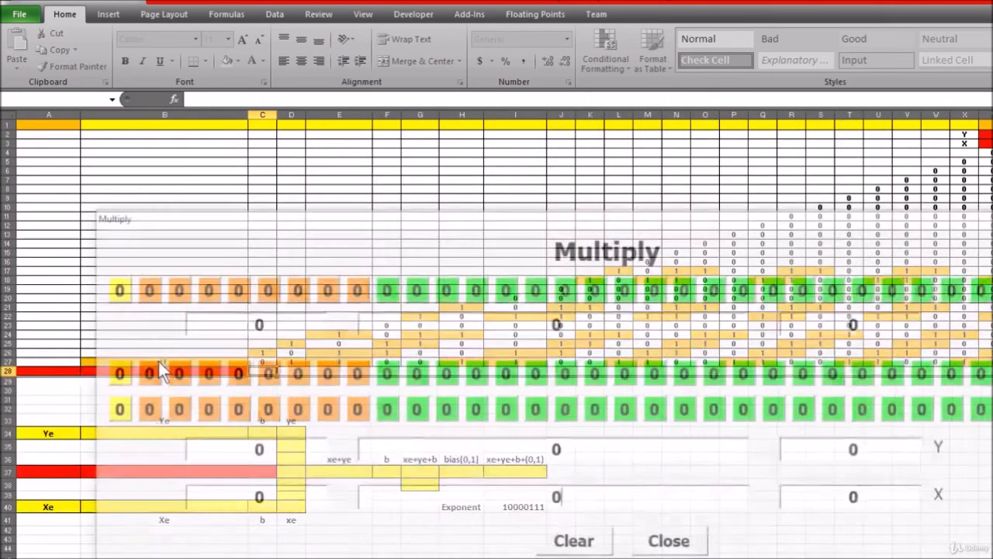
Step: Enter 492.75 in the Multiply form's result value field and copy it into the X value
click(482, 317)
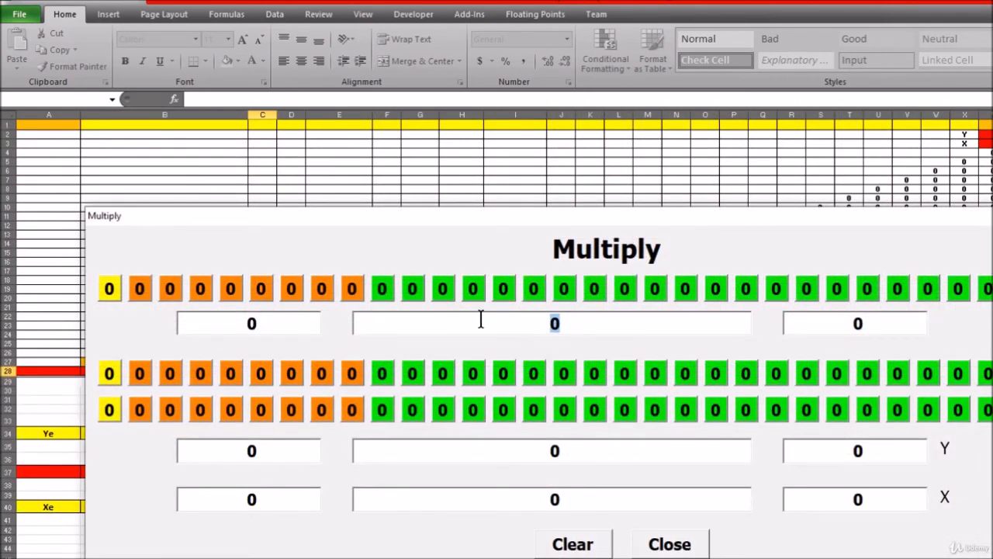
text(492.75)
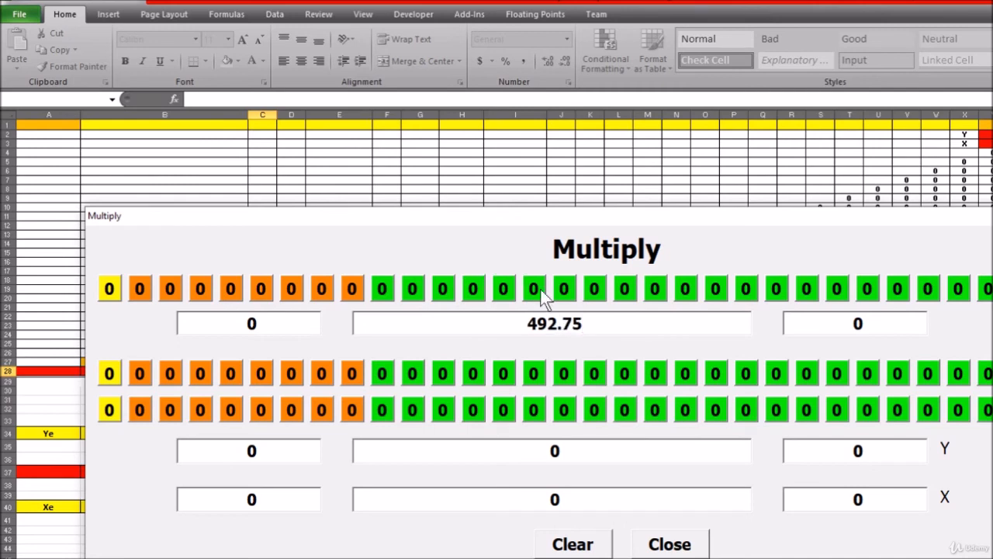
drag(592, 328, 542, 330)
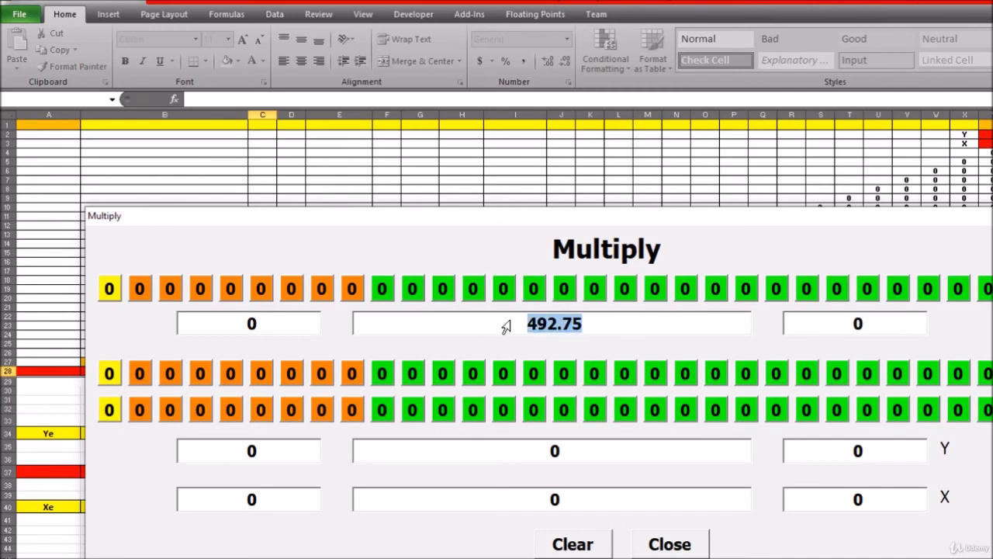
key(ctrl+c)
drag(573, 494, 538, 512)
key(ctrl+v)
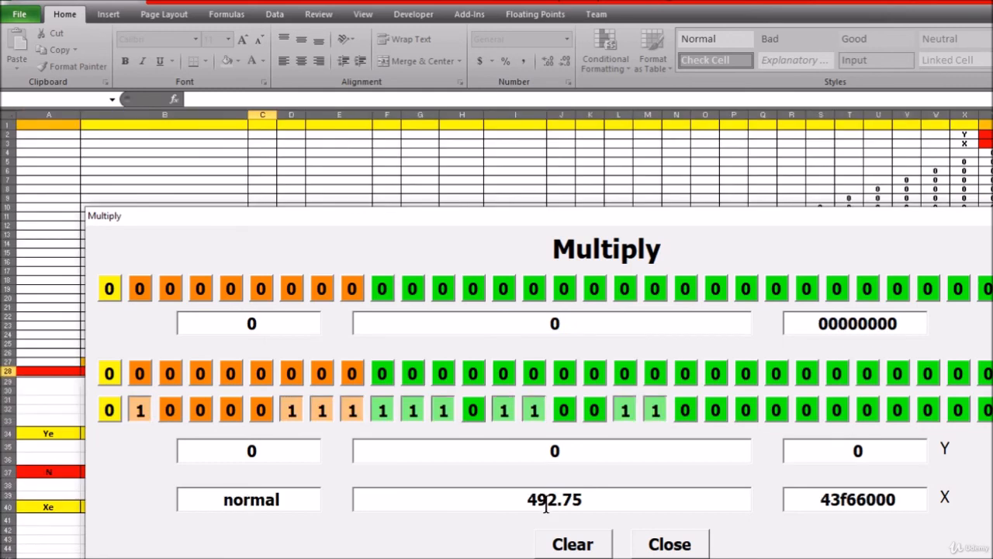
Step: Enter -0.7 in the result value field, copy it into the Y value, compare the product, and close the Multiply form
drag(573, 326, 482, 315)
text(-0.7)
drag(585, 322, 426, 318)
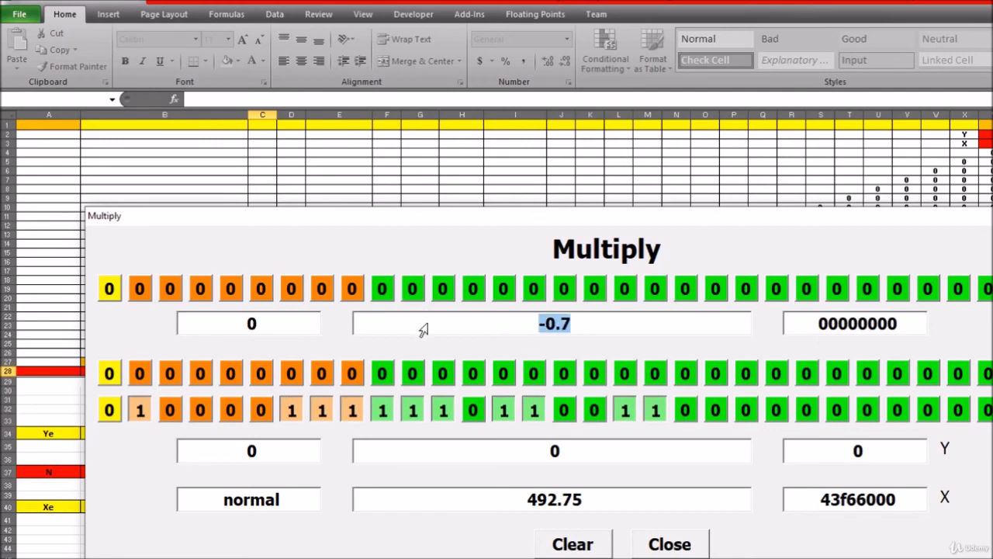
drag(584, 453, 508, 450)
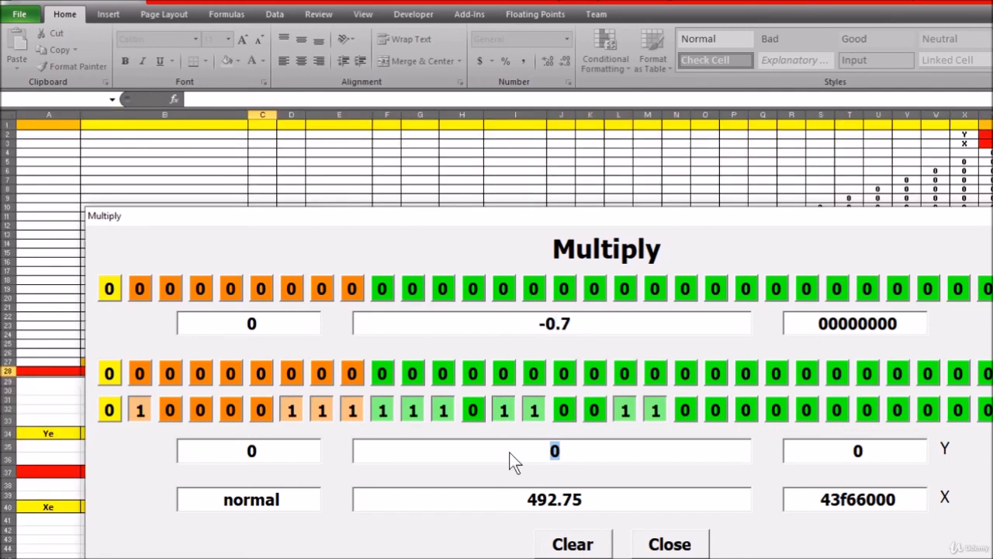
key(ctrl+v)
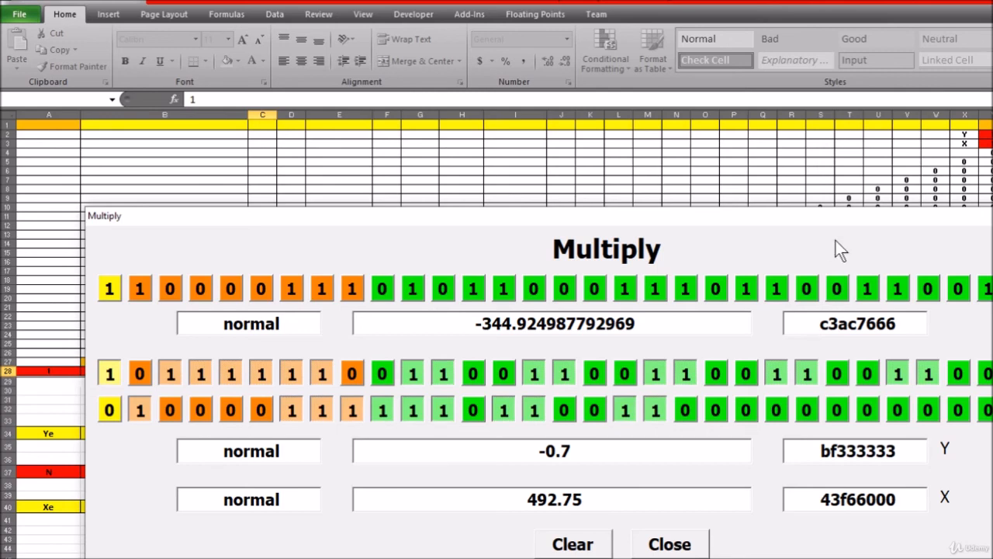
click(690, 545)
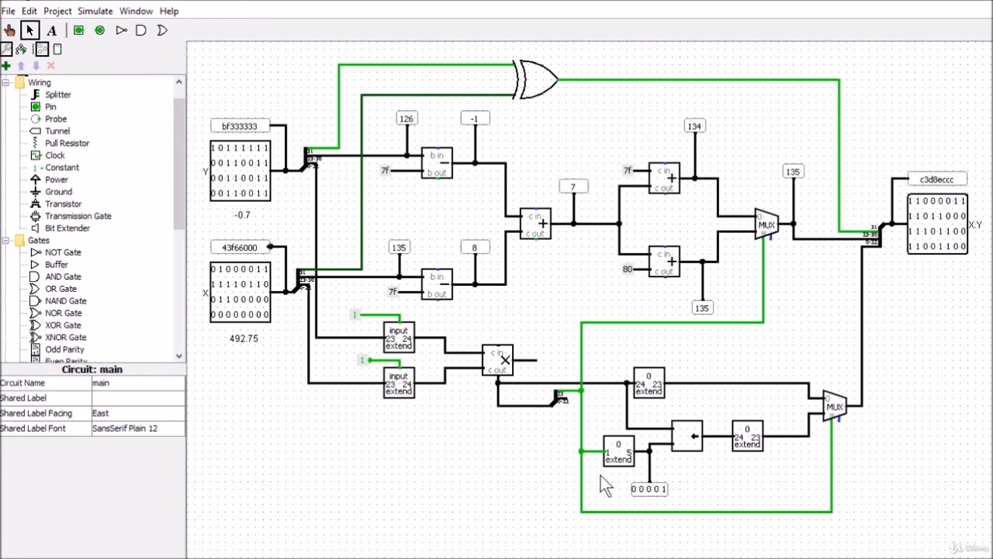
Step: In Logisim, delete the vertical wire feeding the mantissa Multiplexer's select input
click(836, 406)
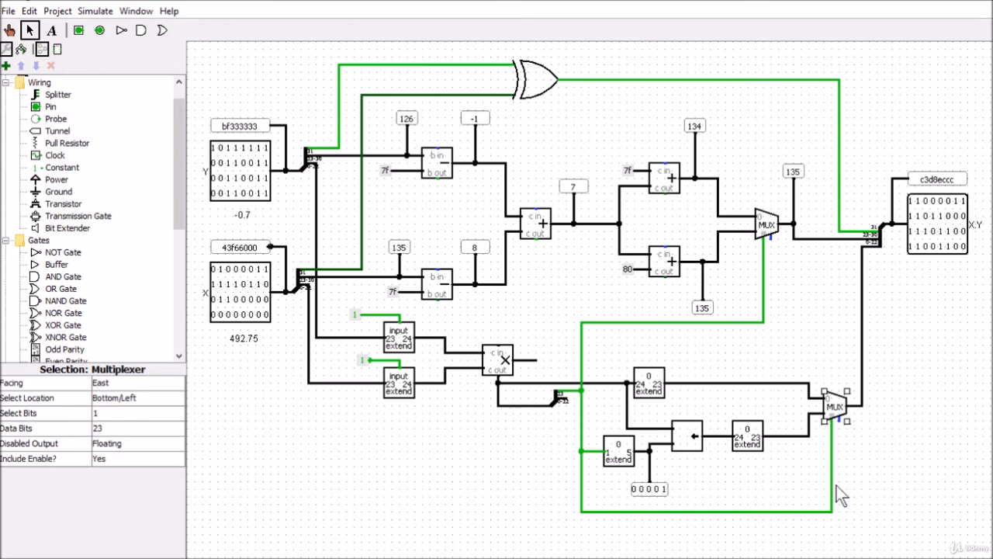
click(832, 464)
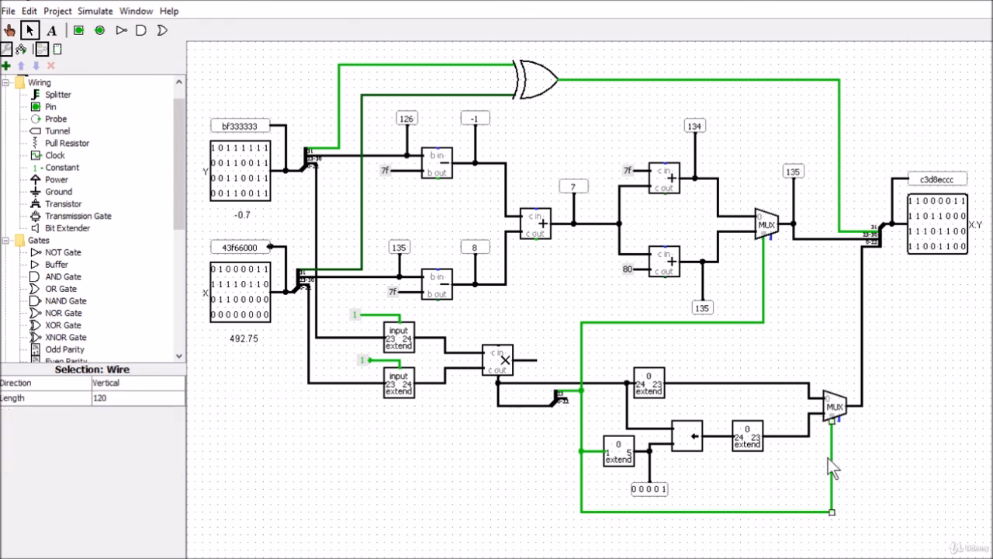
key(Delete)
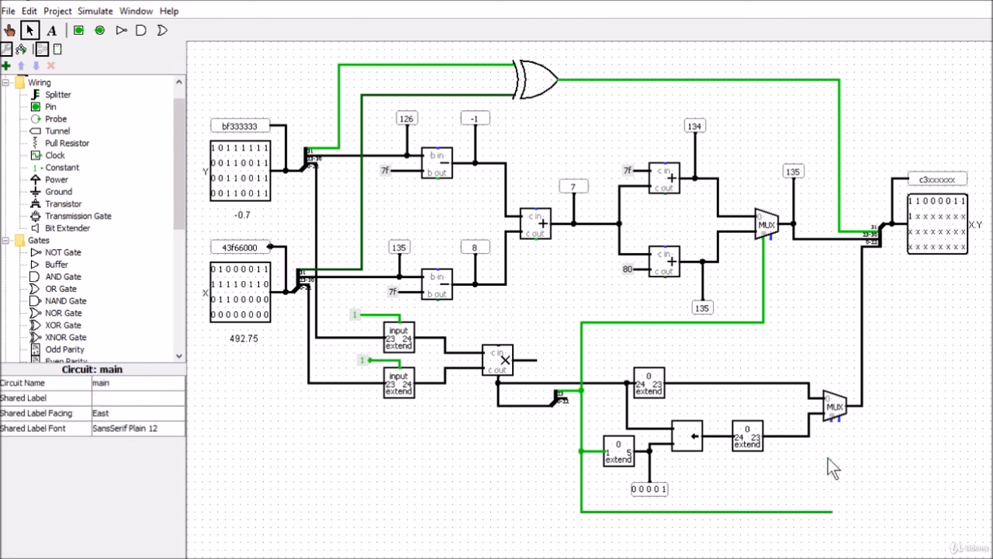
Step: Place a north-facing NOT gate below the mantissa Multiplexer and wire it between the bit 23 branch and the select input
click(122, 31)
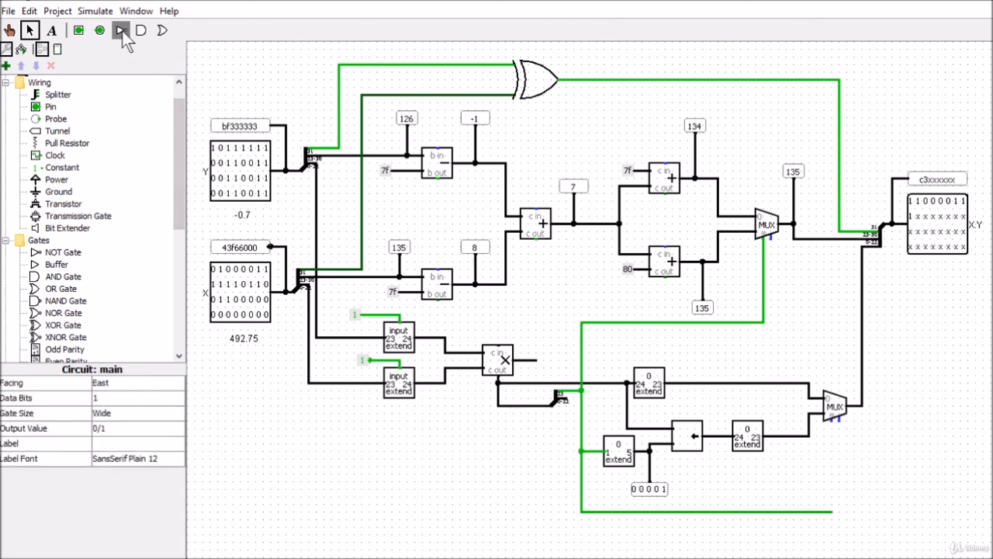
click(120, 383)
click(113, 397)
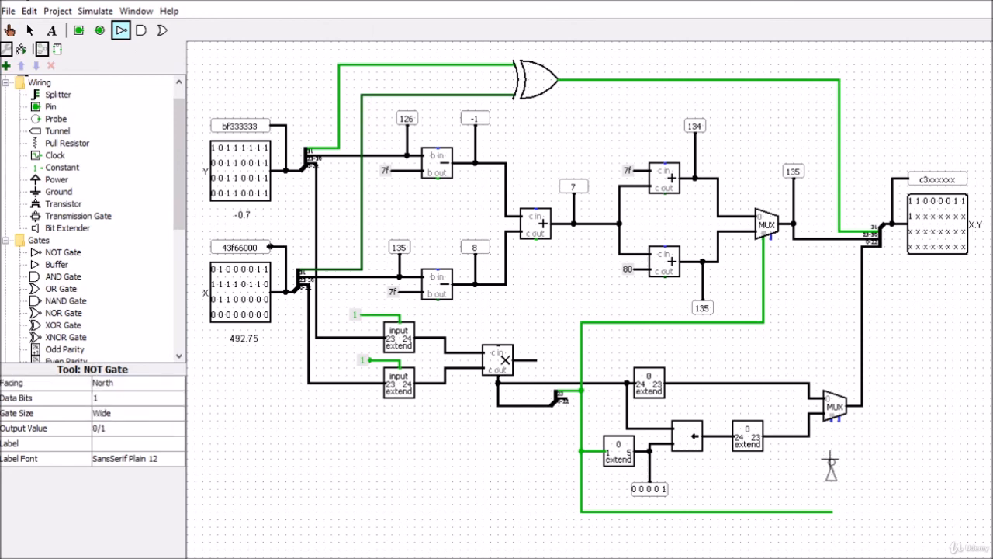
click(831, 464)
drag(833, 425, 832, 420)
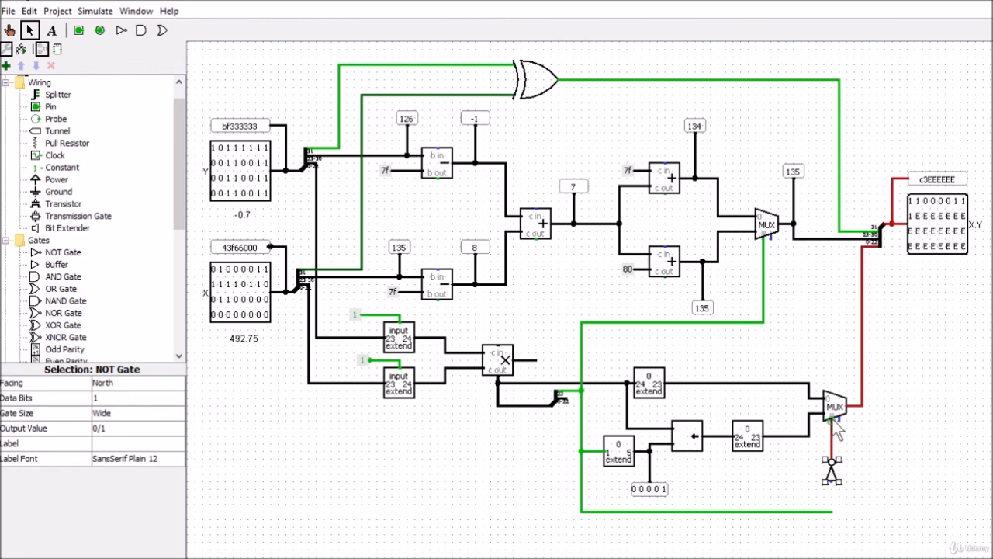
drag(831, 482, 831, 513)
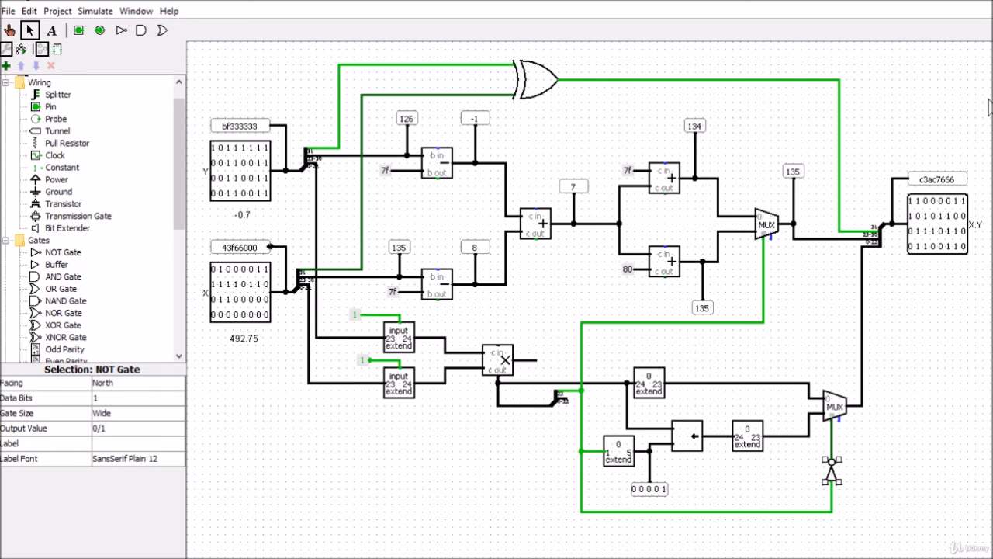
click(946, 411)
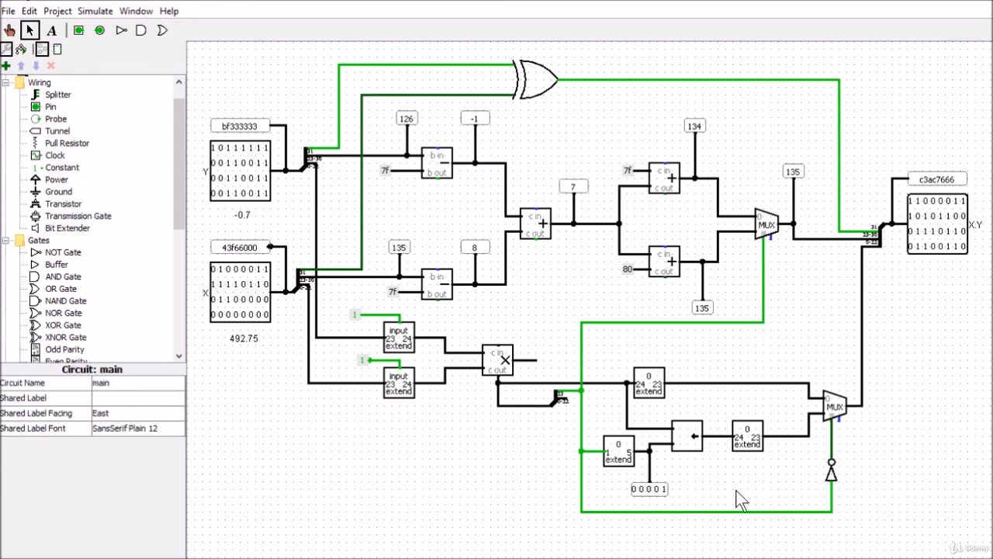